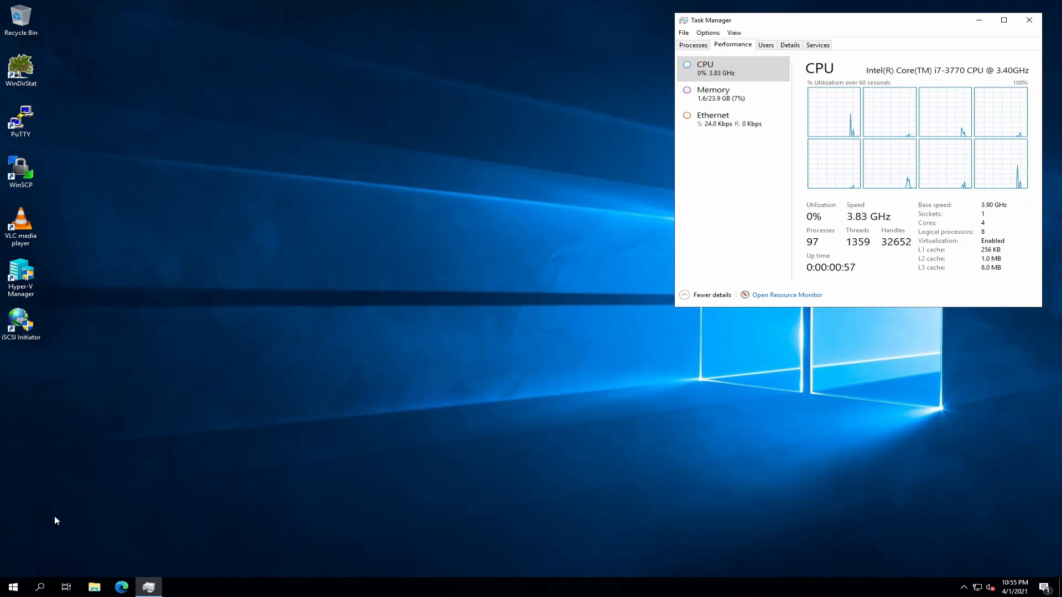
# - Launch Disk Management from the Win+X menu and maximize it to show Disks 0–4
pyautogui.rightClick(13, 590)
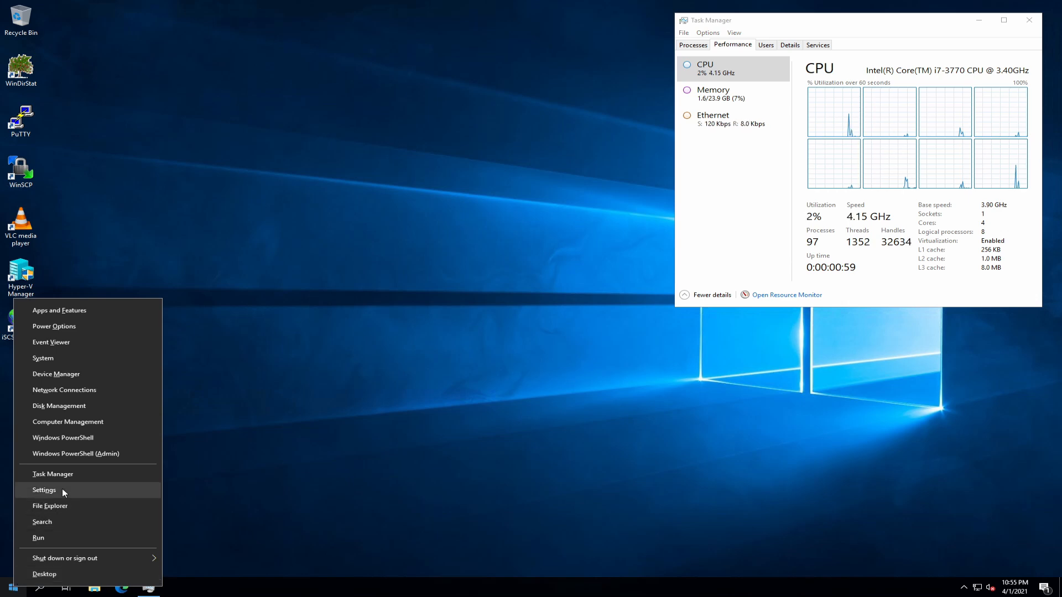
pyautogui.click(78, 410)
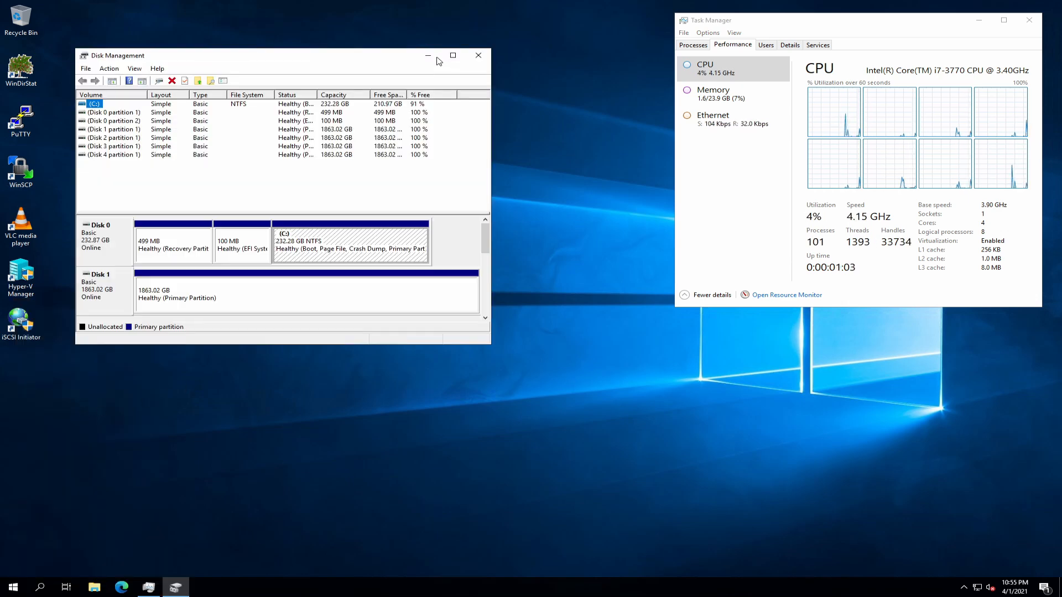
pyautogui.click(453, 56)
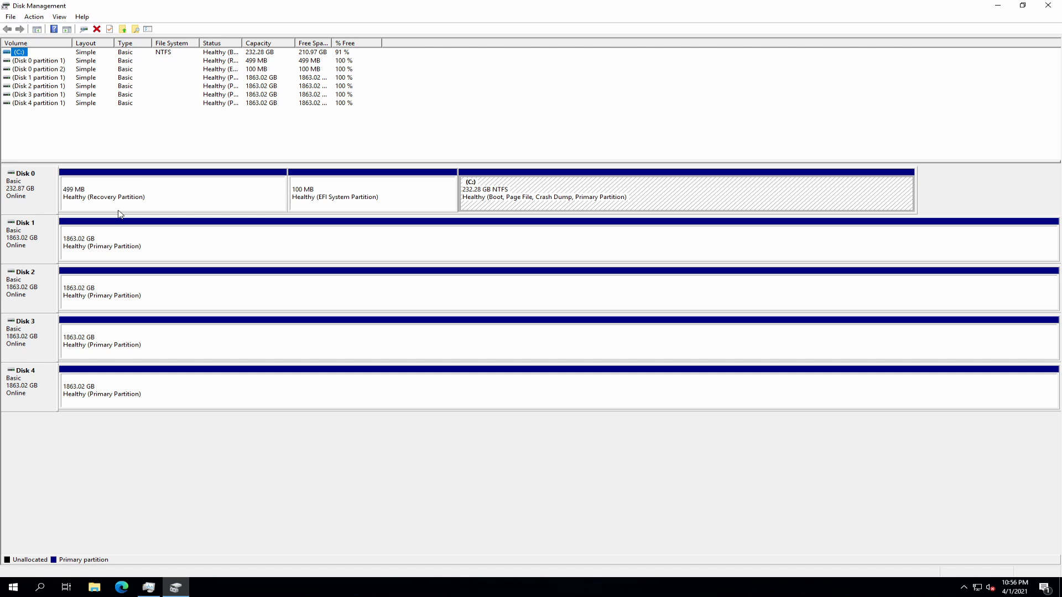
# - Delete the 1863.02 GB partitions on Disk 1 and Disk 2, confirming each deletion
pyautogui.rightClick(165, 245)
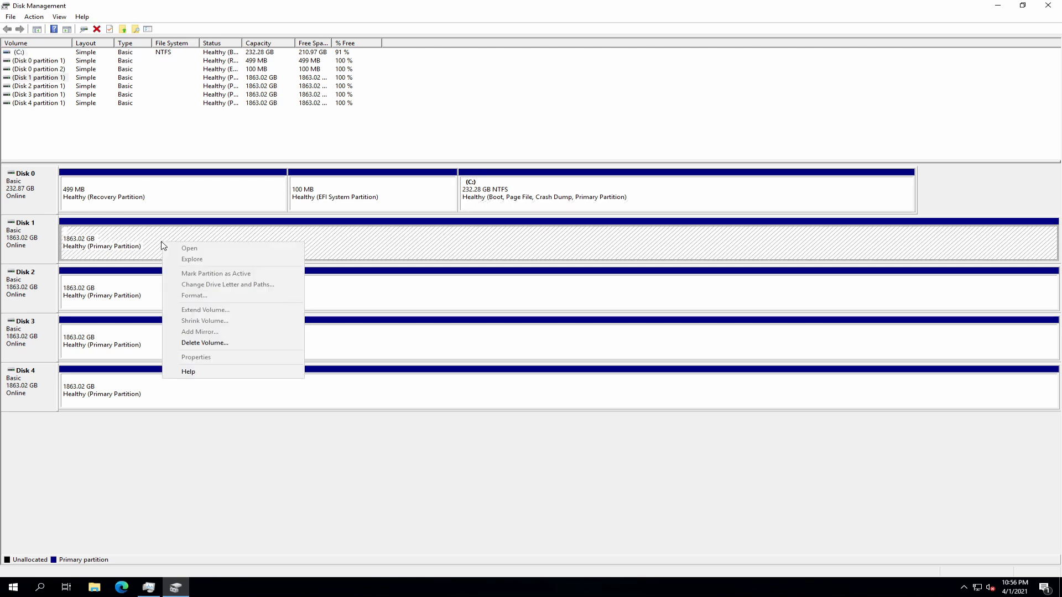
pyautogui.click(221, 343)
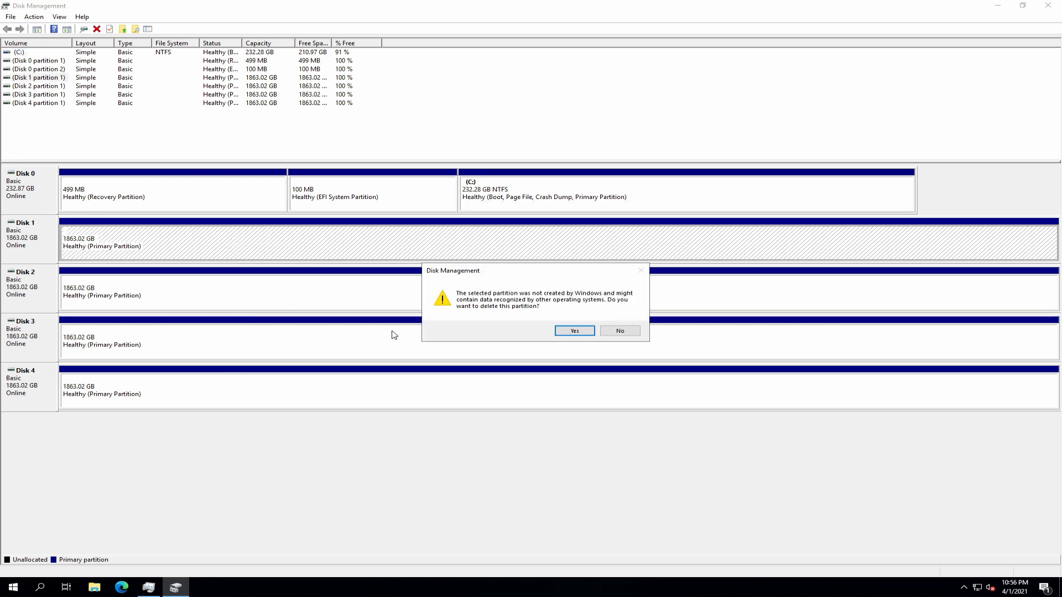
pyautogui.click(574, 331)
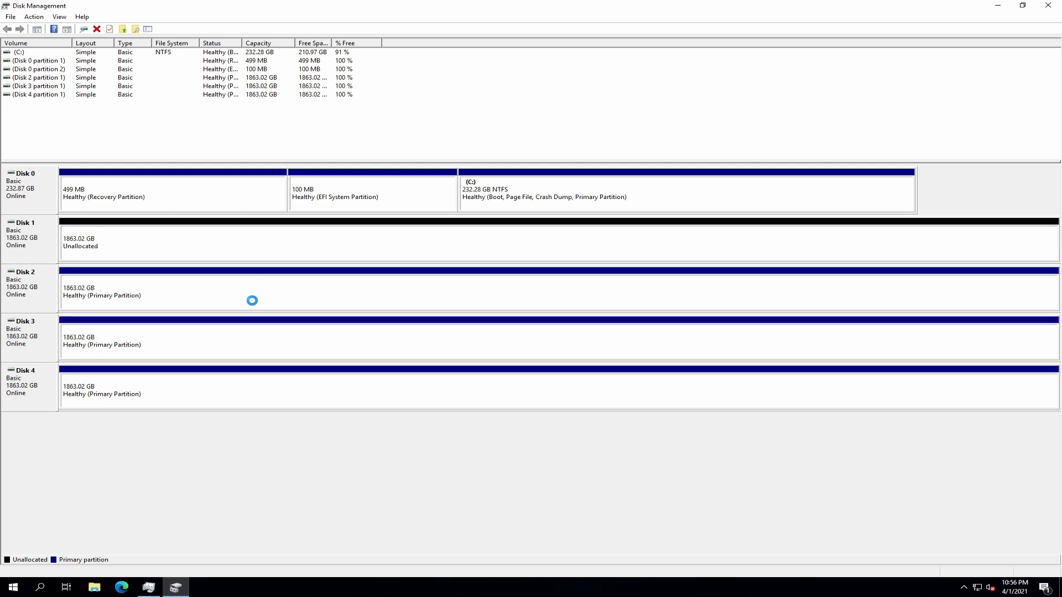
pyautogui.rightClick(253, 300)
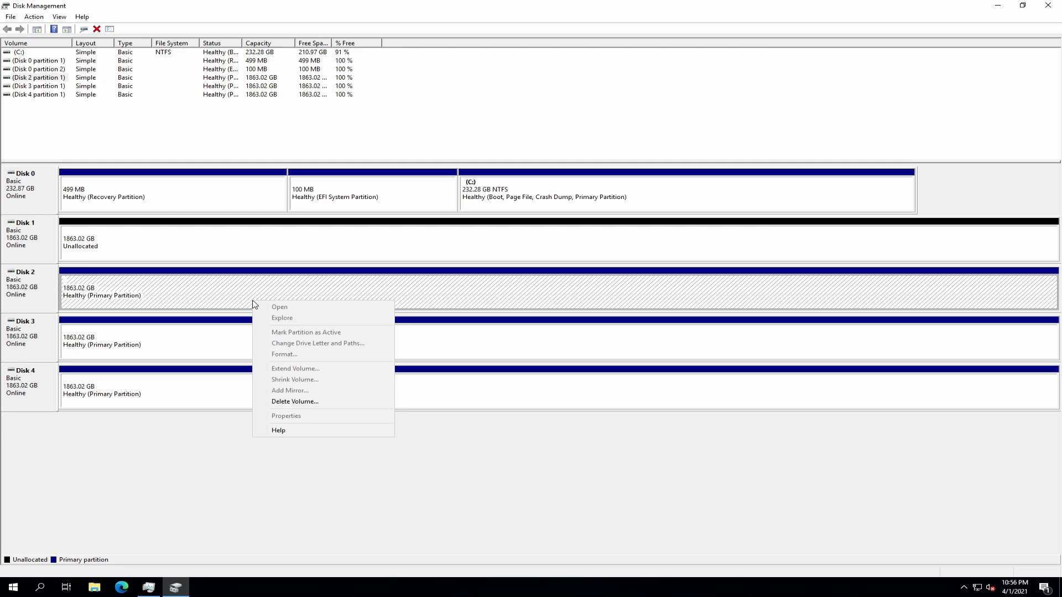
pyautogui.click(302, 402)
pyautogui.click(560, 330)
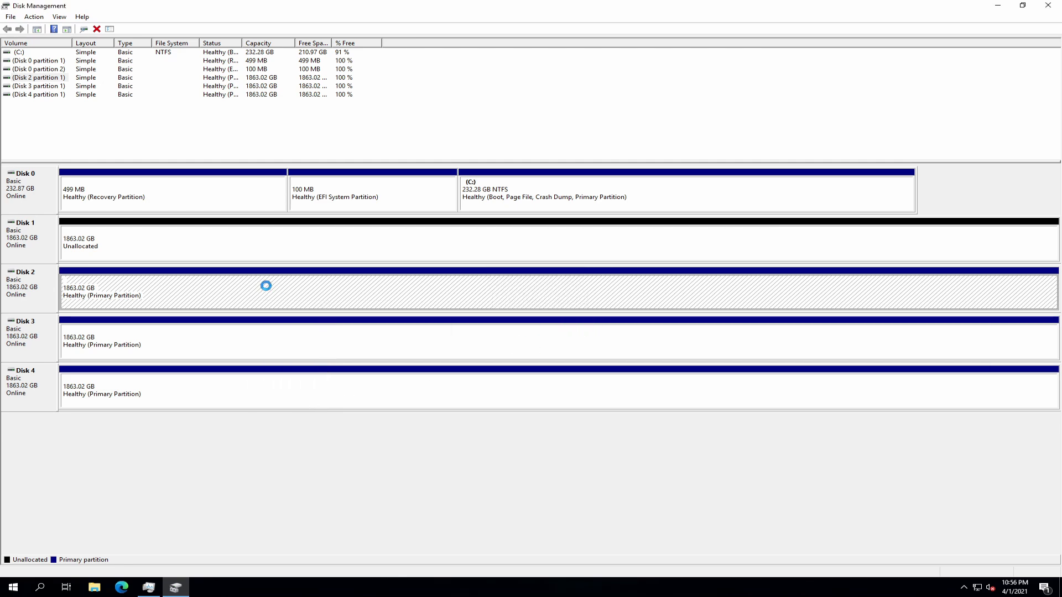
# - Delete the partitions on Disk 3 and Disk 4 so both are unallocated
pyautogui.click(244, 340)
pyautogui.rightClick(244, 339)
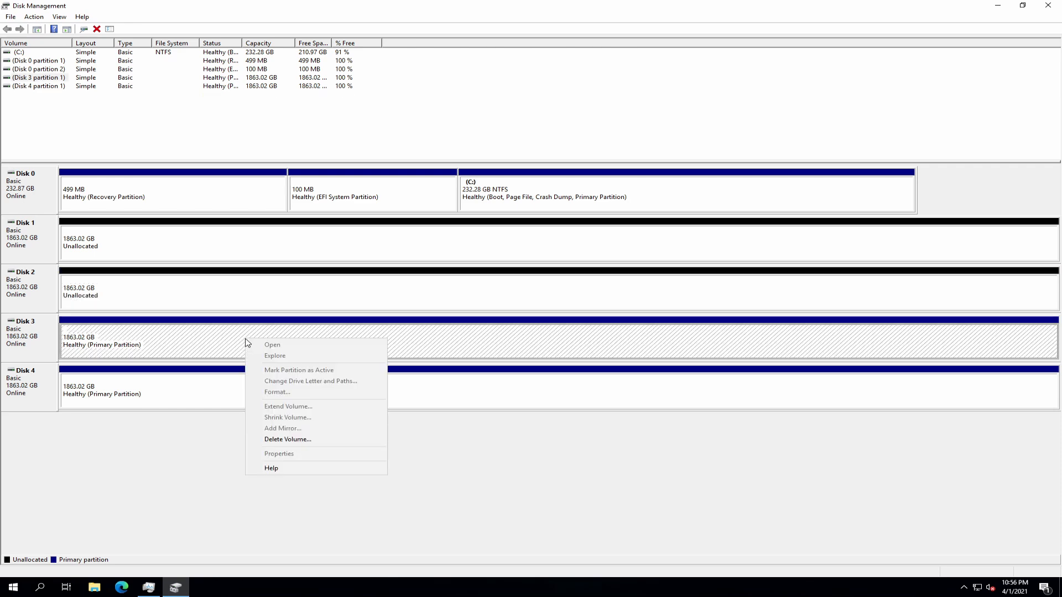
pyautogui.click(299, 440)
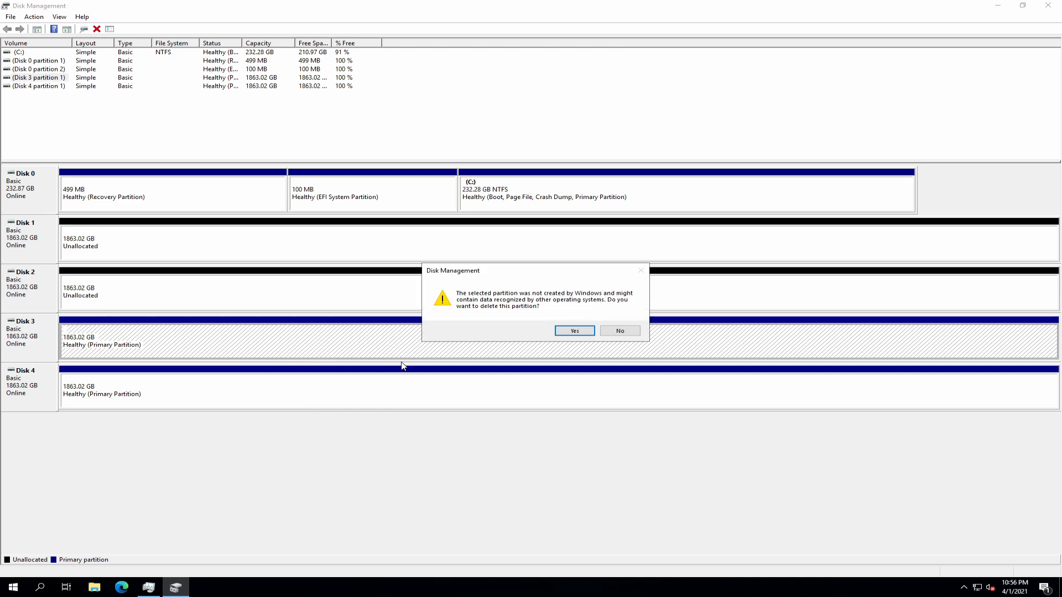
pyautogui.click(572, 331)
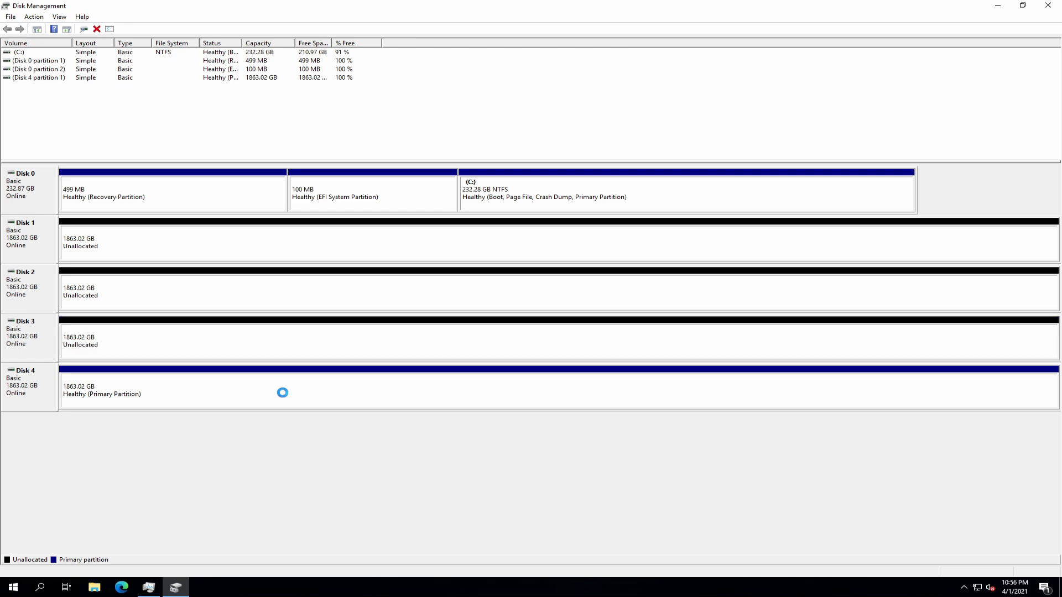
pyautogui.rightClick(283, 392)
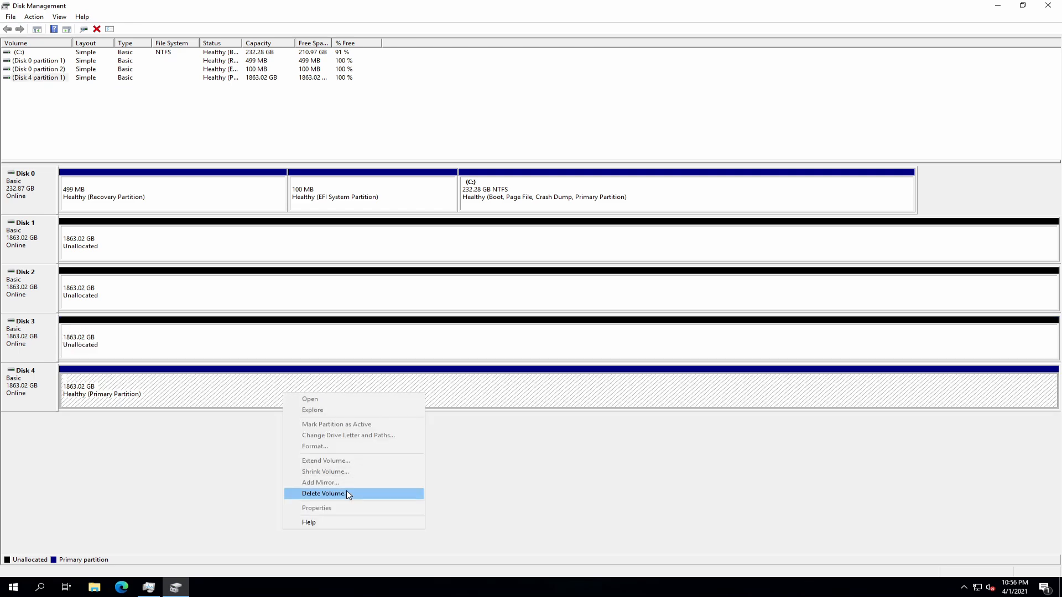
pyautogui.click(325, 494)
pyautogui.click(571, 332)
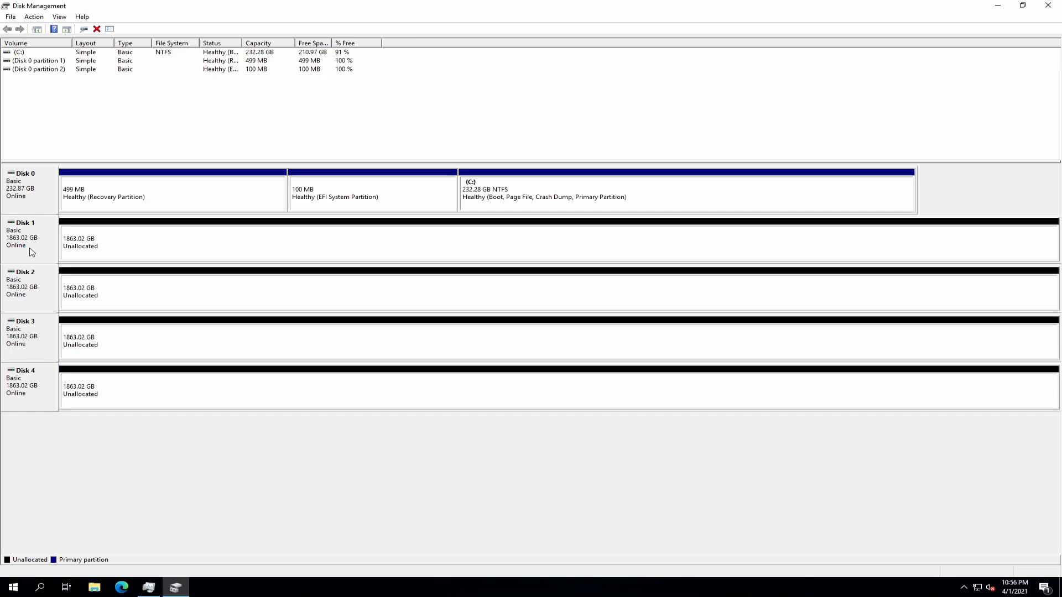
# - Set Disks 1, 2, 3 and 4 to Offline, then close Disk Management
pyautogui.rightClick(29, 243)
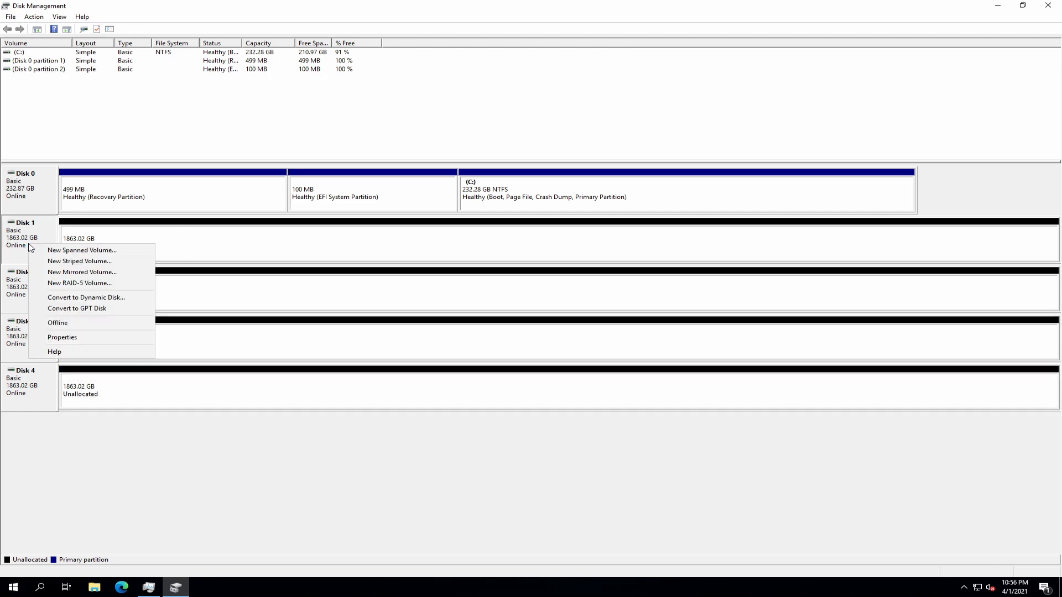
pyautogui.click(78, 327)
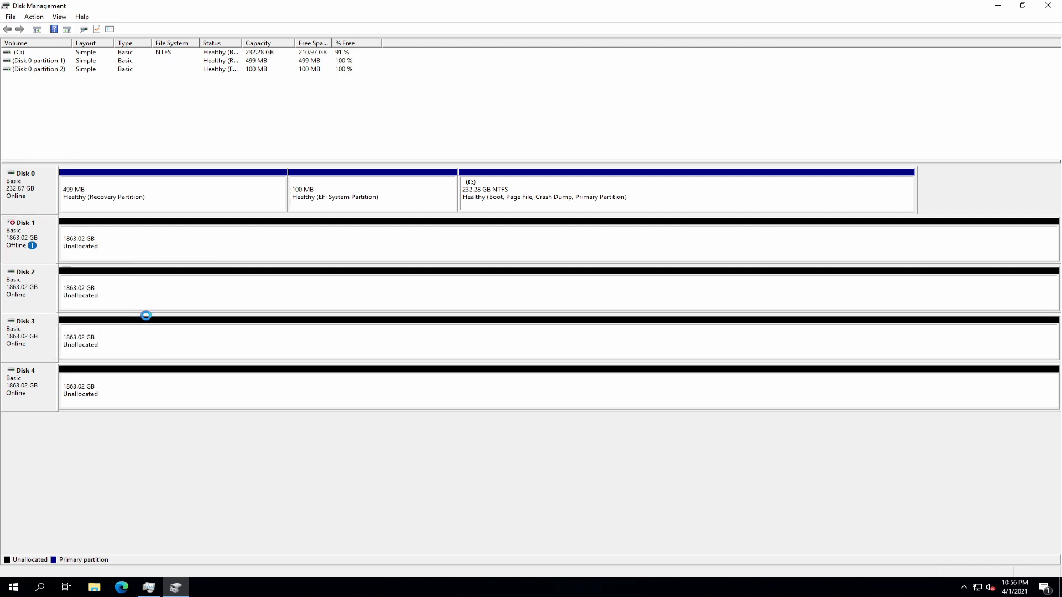
pyautogui.rightClick(47, 299)
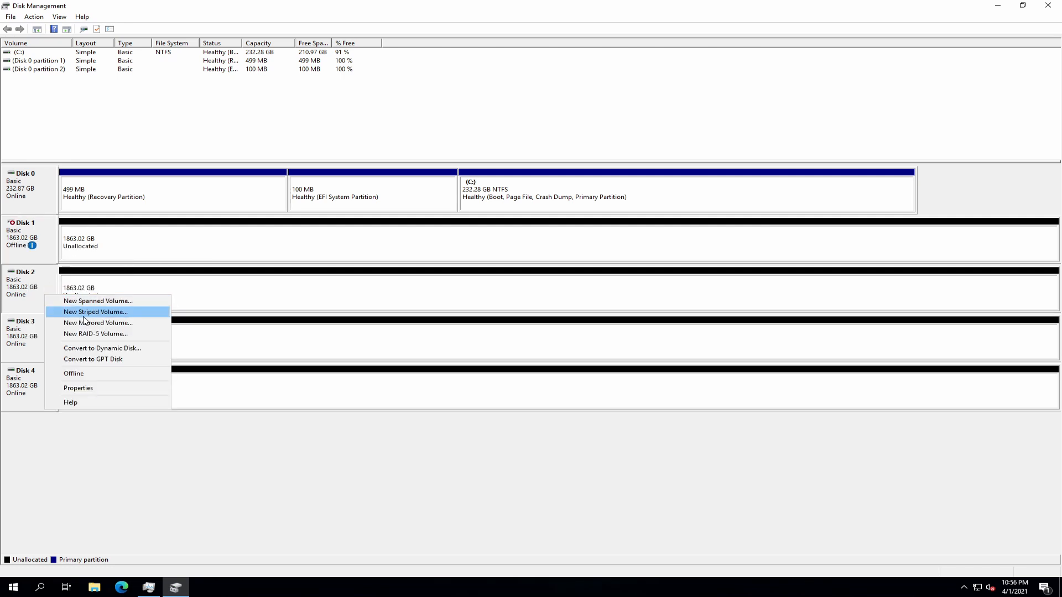
pyautogui.click(91, 373)
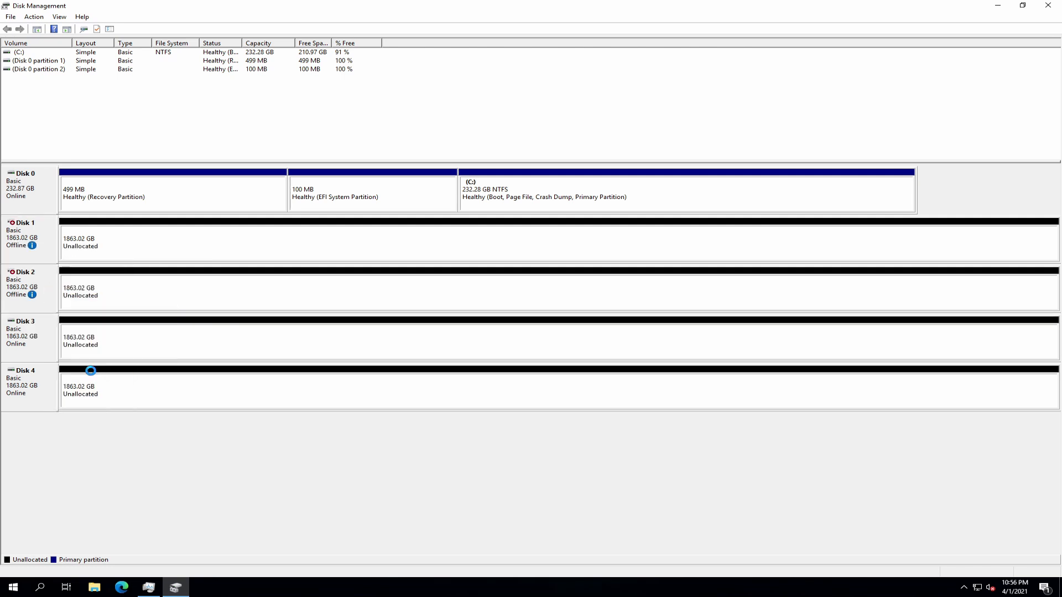
pyautogui.rightClick(44, 334)
pyautogui.click(97, 416)
pyautogui.rightClick(51, 383)
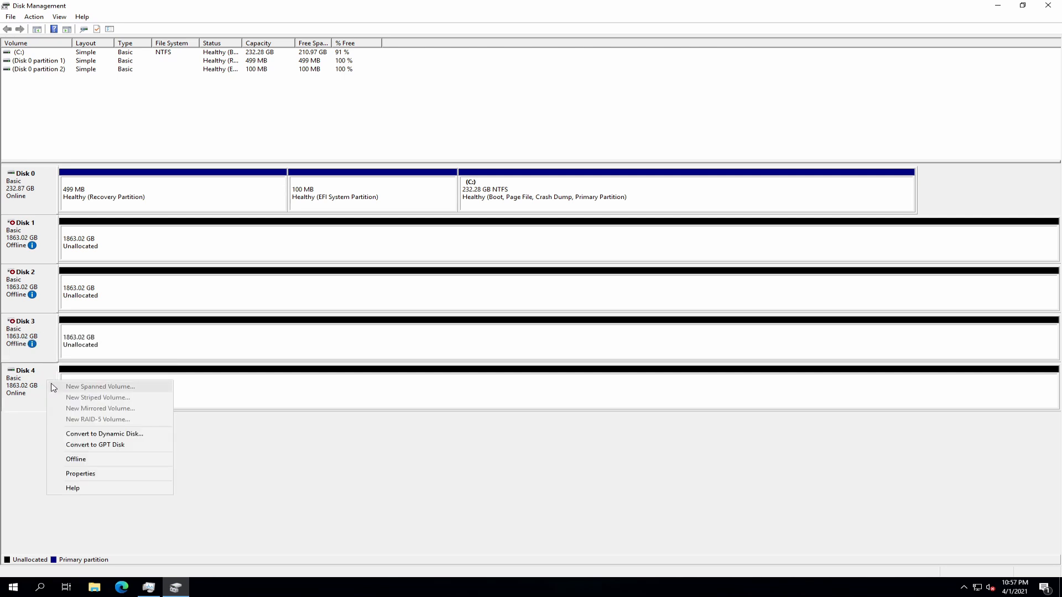
pyautogui.click(88, 459)
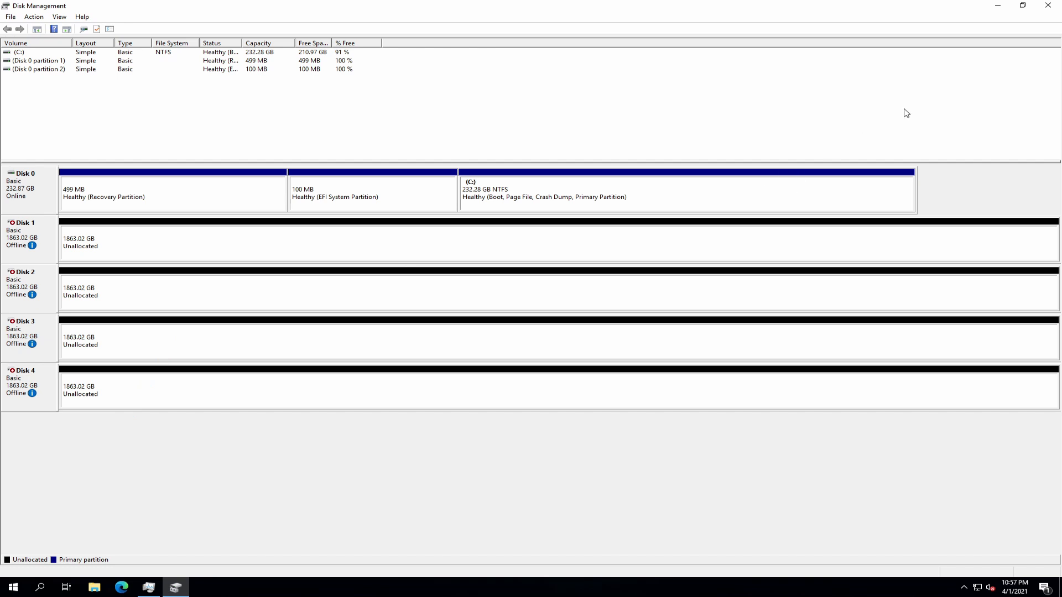
pyautogui.click(1049, 7)
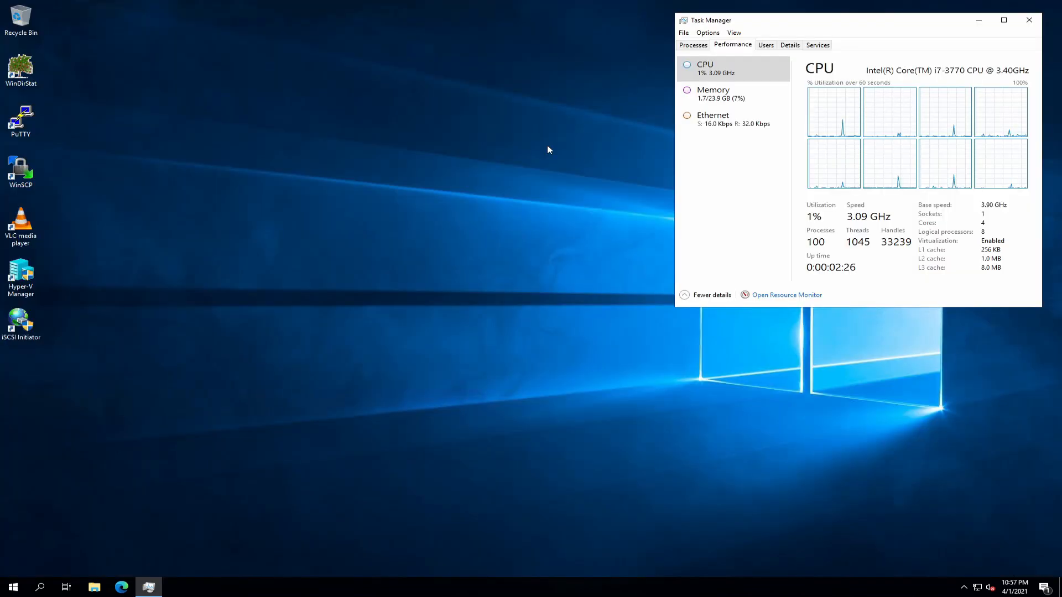
# - Start Hyper-V Manager full-screen with the 2019-I7-3770 host server selected
pyautogui.doubleClick(21, 274)
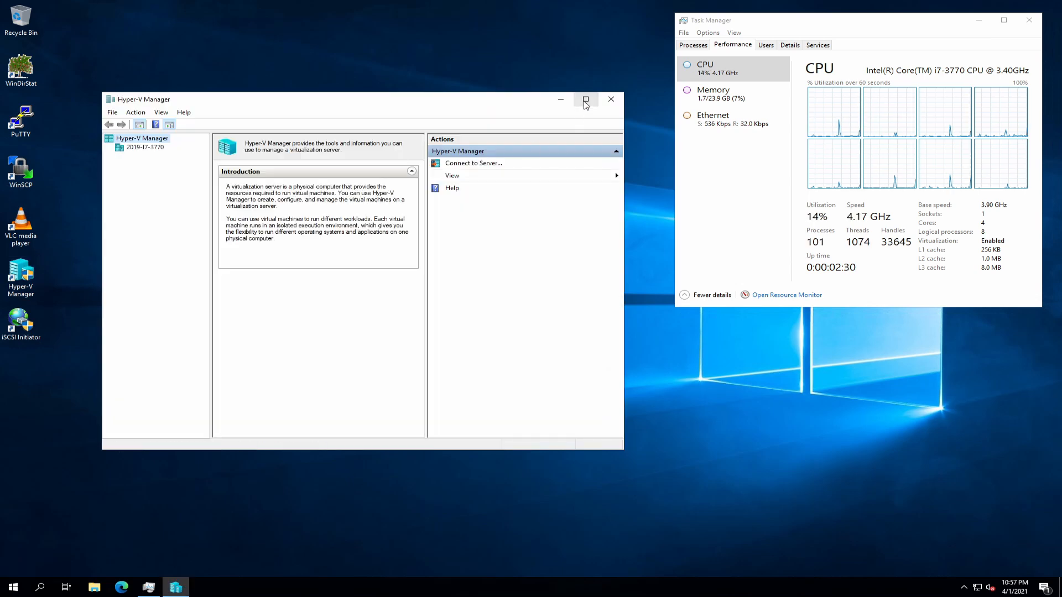
pyautogui.click(586, 99)
pyautogui.click(30, 52)
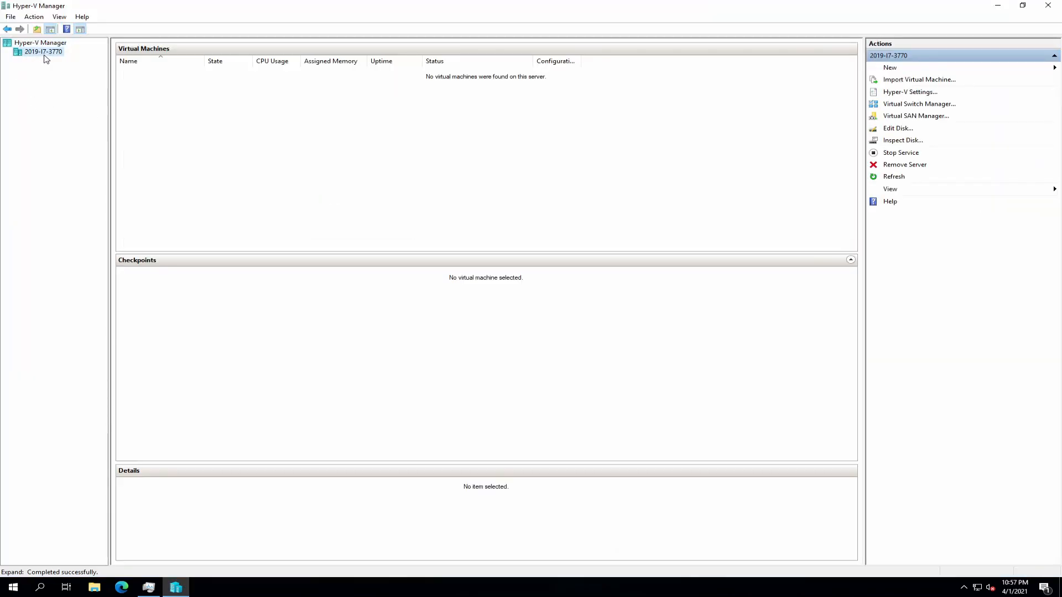
pyautogui.rightClick(41, 55)
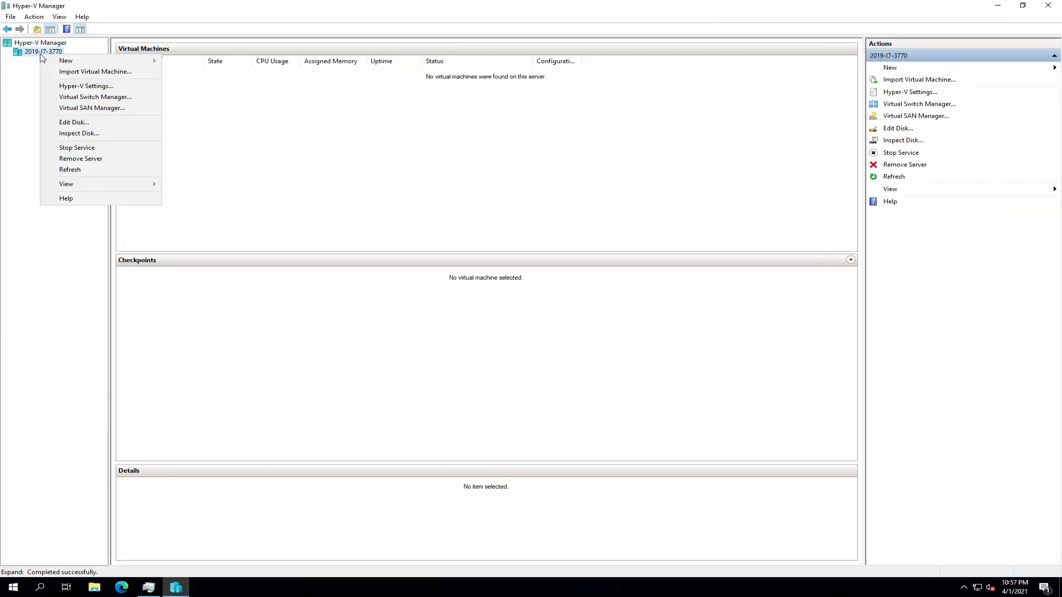
# - In Virtual Switch Manager, rename the Qualcomm external switch to GB1-virt and apply
pyautogui.click(86, 97)
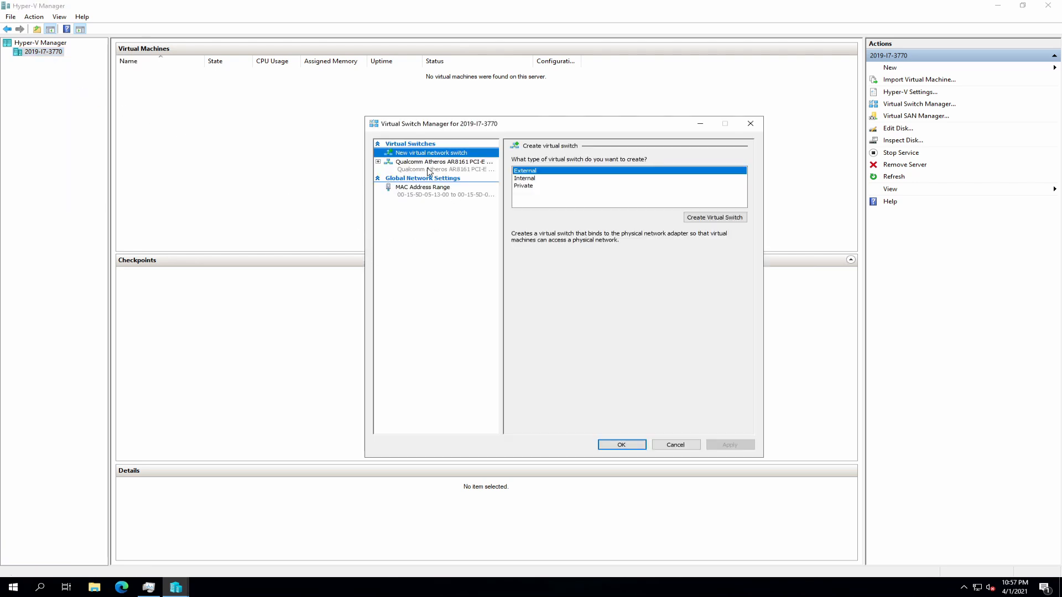
pyautogui.click(428, 169)
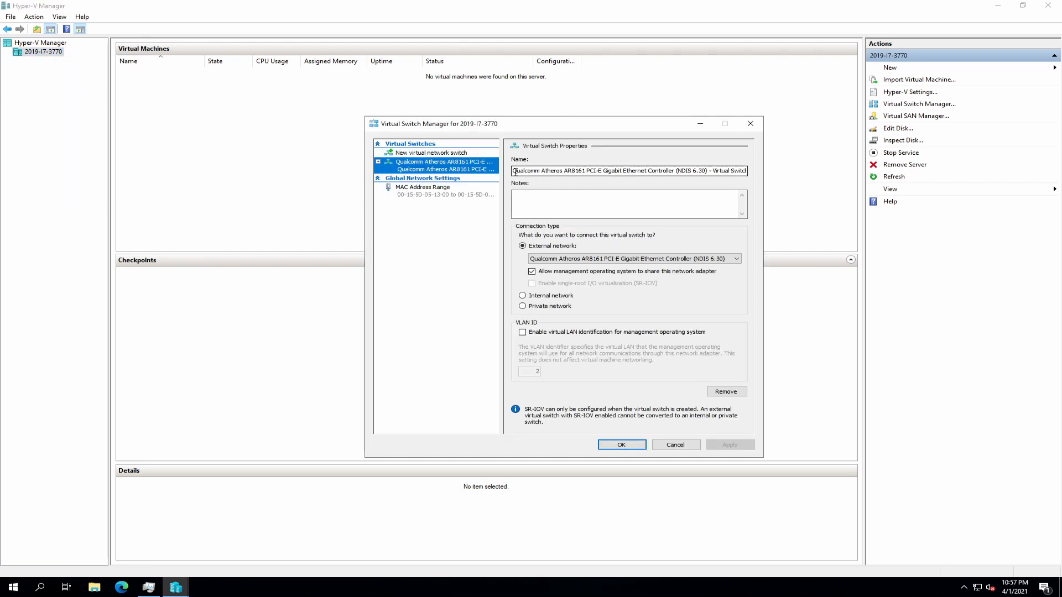
pyautogui.moveTo(513, 172); pyautogui.dragTo(756, 173)
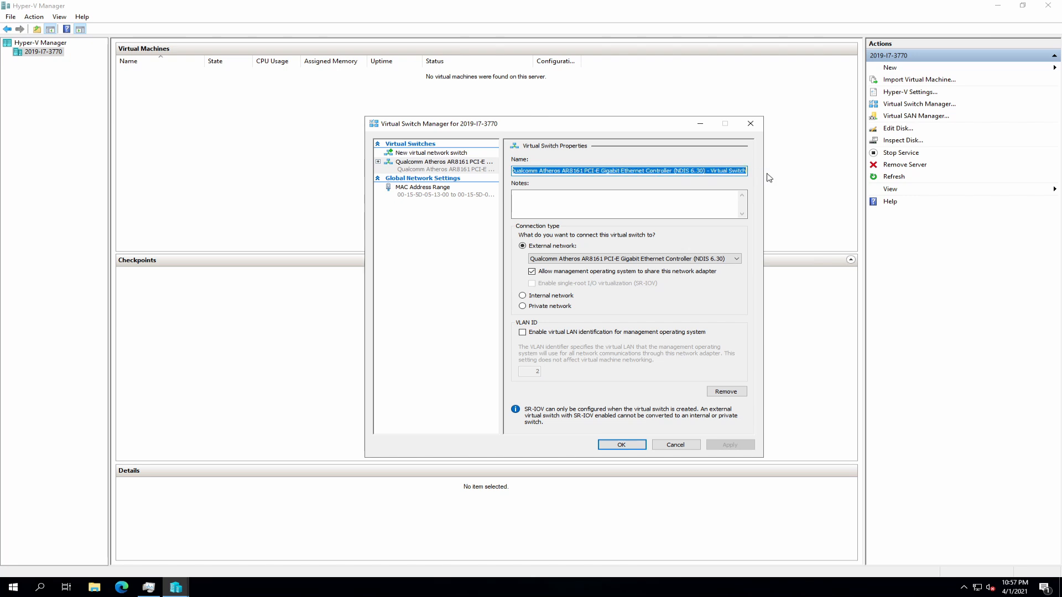
pyautogui.write('GB1-virt')
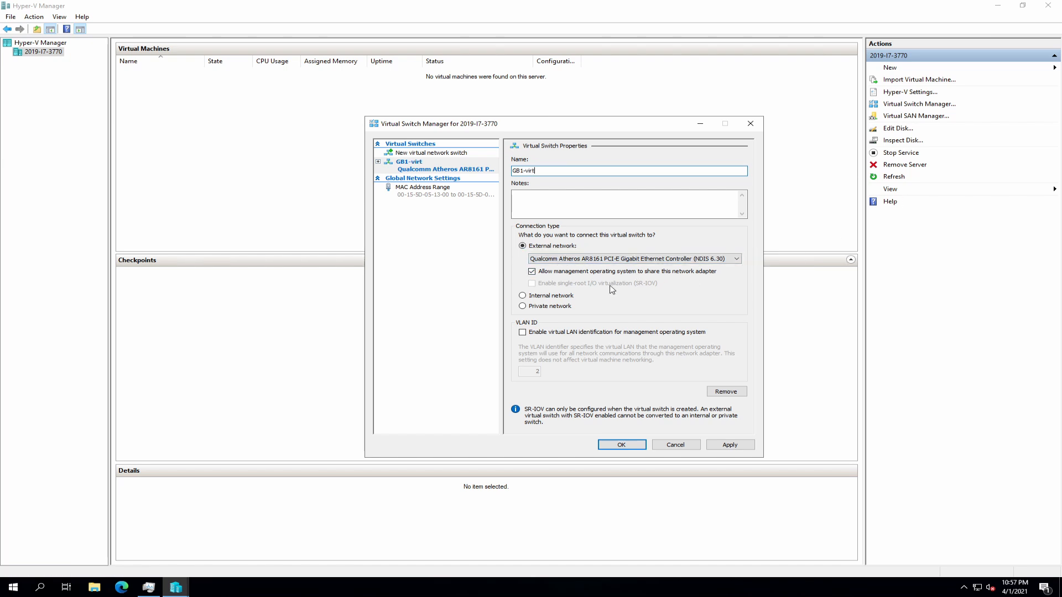
pyautogui.click(750, 445)
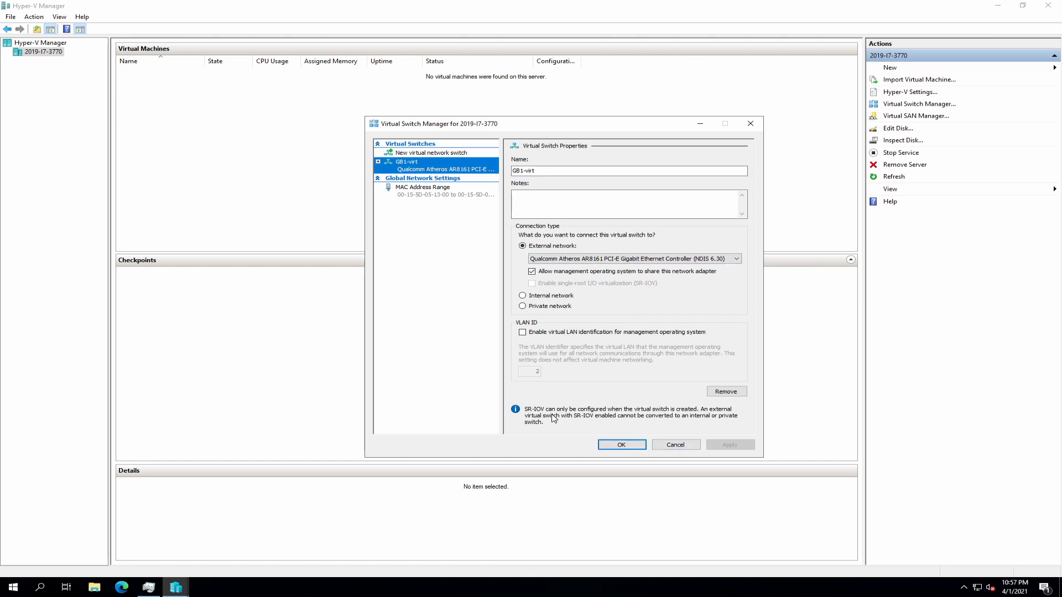
pyautogui.click(621, 445)
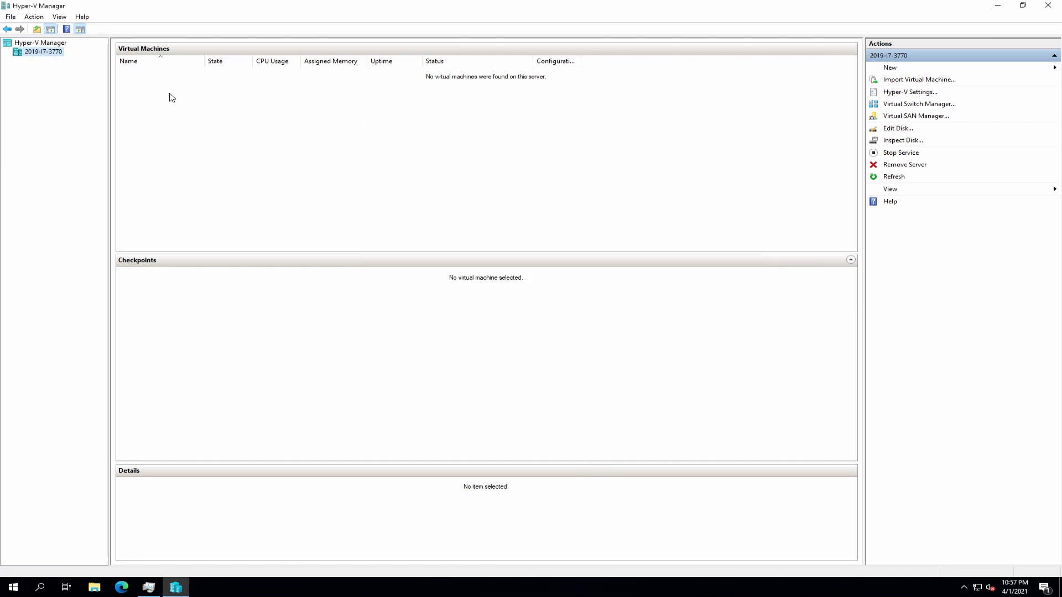
pyautogui.rightClick(35, 57)
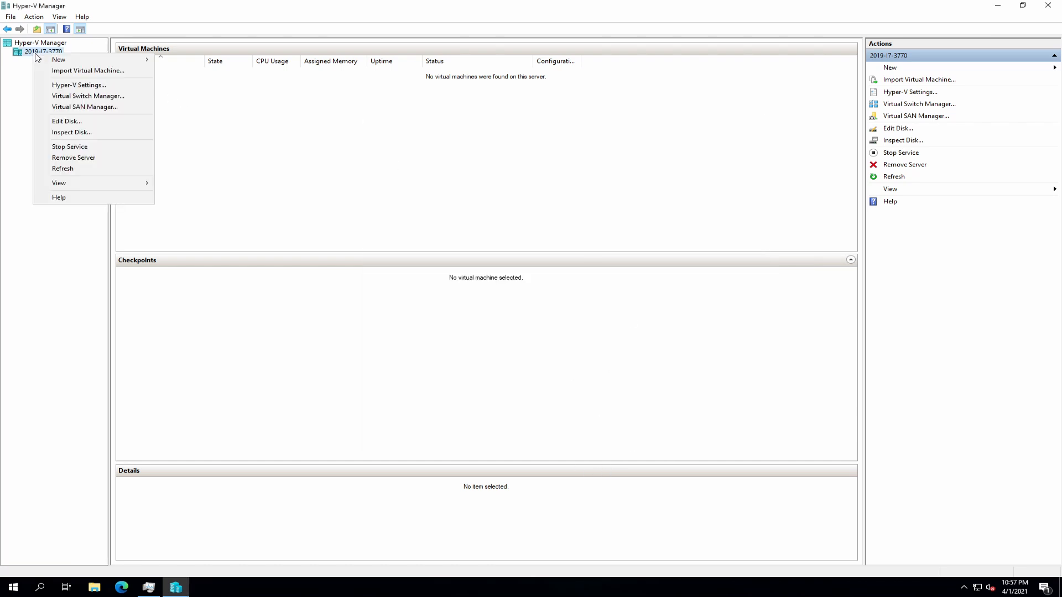
pyautogui.click(83, 84)
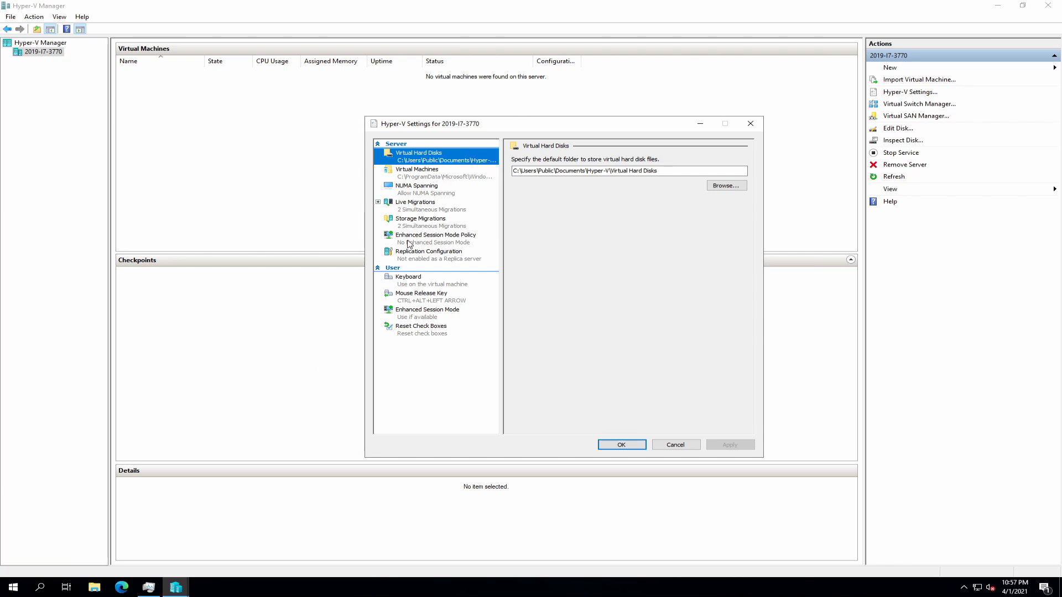
pyautogui.click(421, 171)
pyautogui.click(430, 161)
pyautogui.click(676, 446)
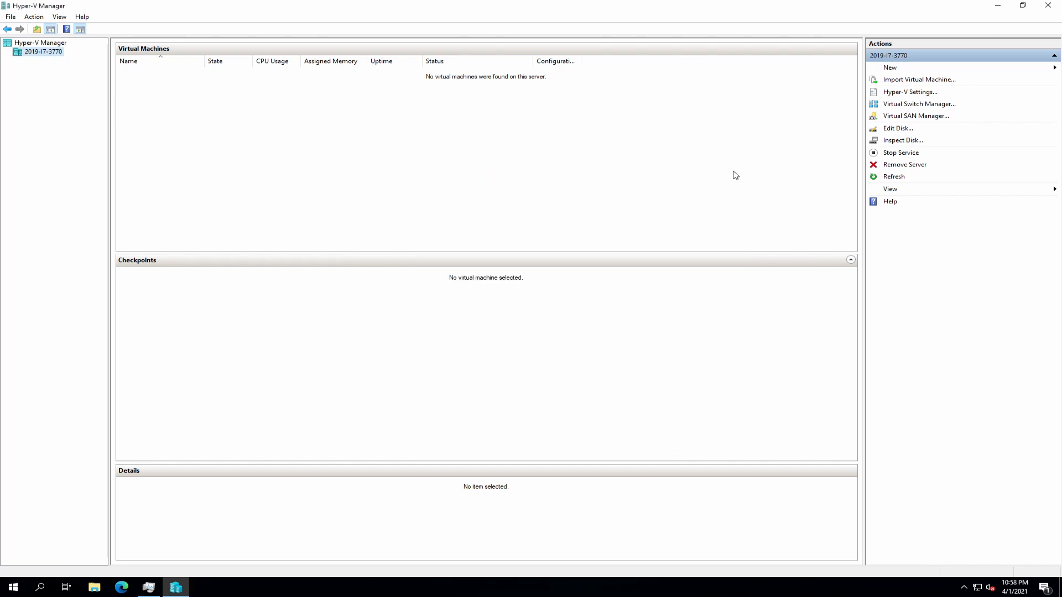
# - Start a new virtual machine named TrueNAS 12, Generation 1, with 8192 MB memory
pyautogui.click(894, 68)
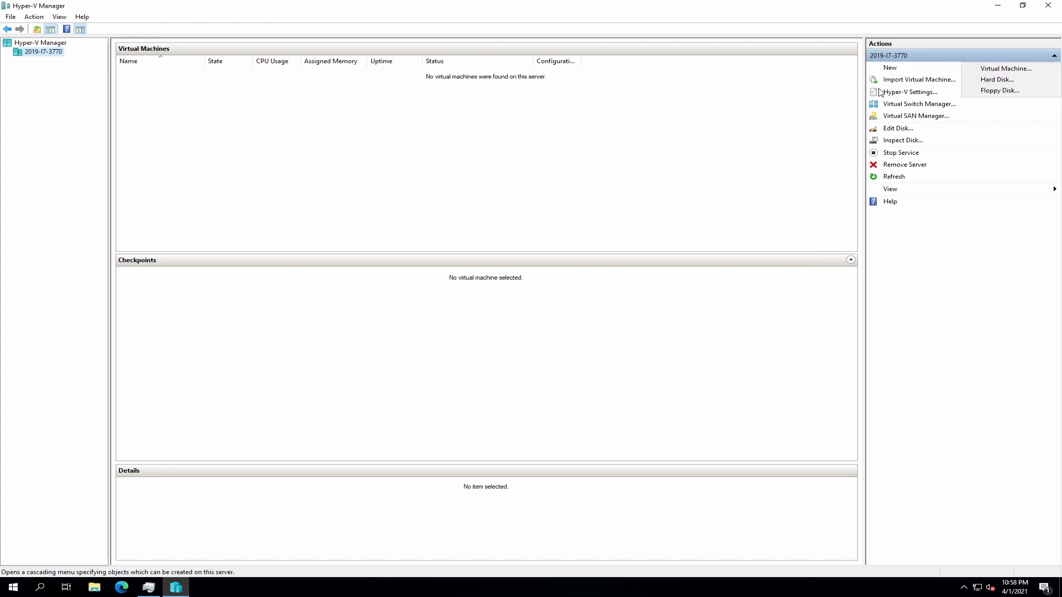
pyautogui.click(990, 68)
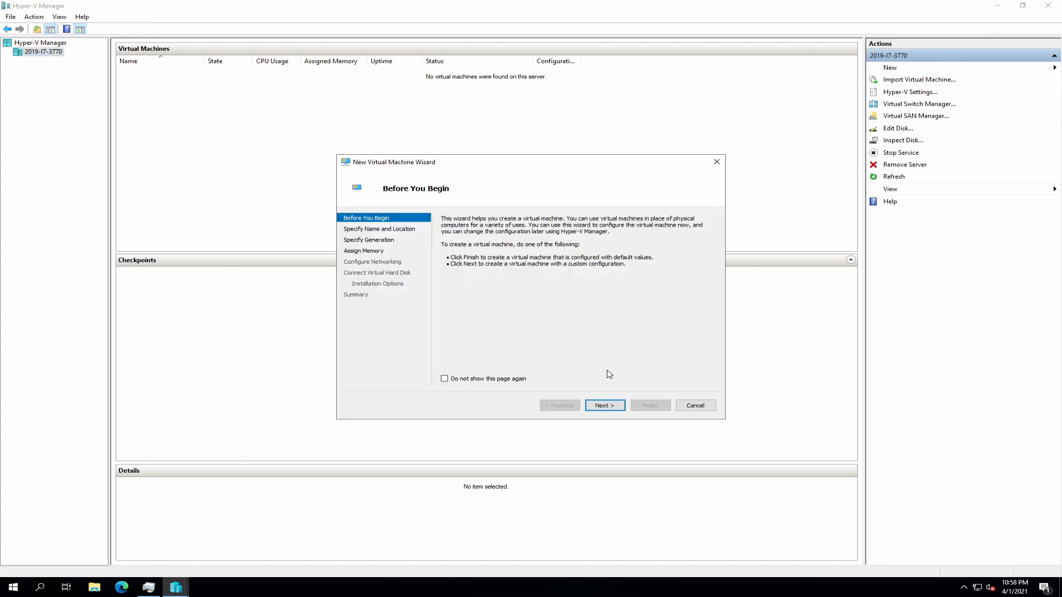
pyautogui.click(604, 406)
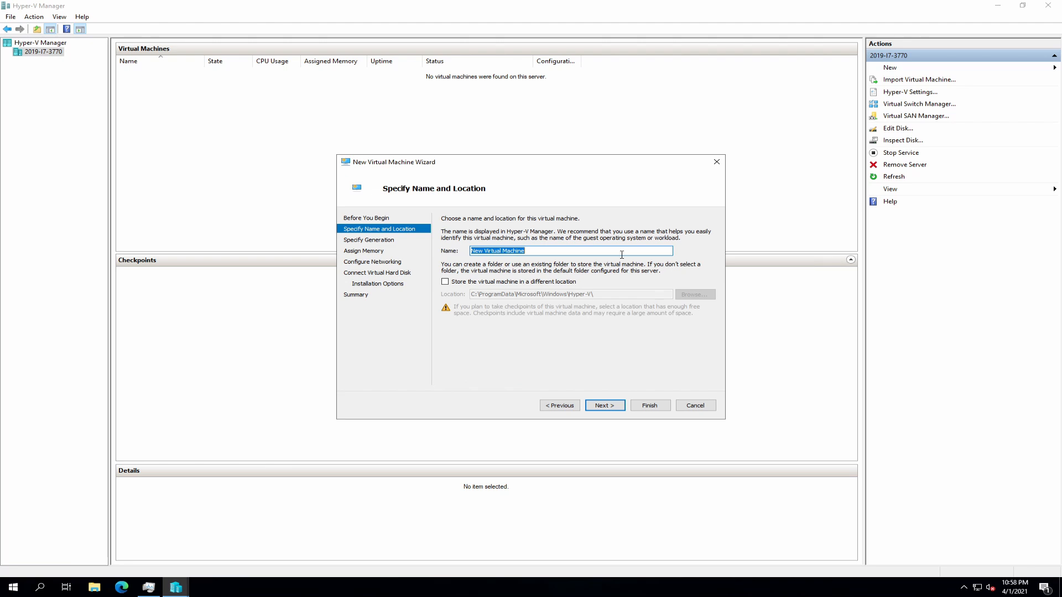
pyautogui.write('TrueNAS 12')
pyautogui.click(605, 405)
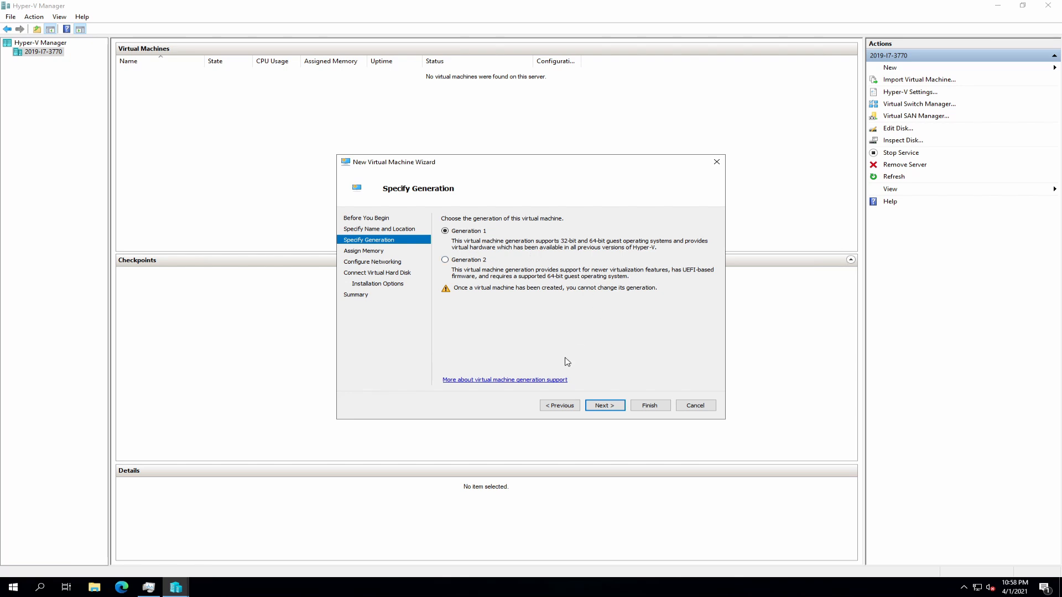
pyautogui.click(605, 405)
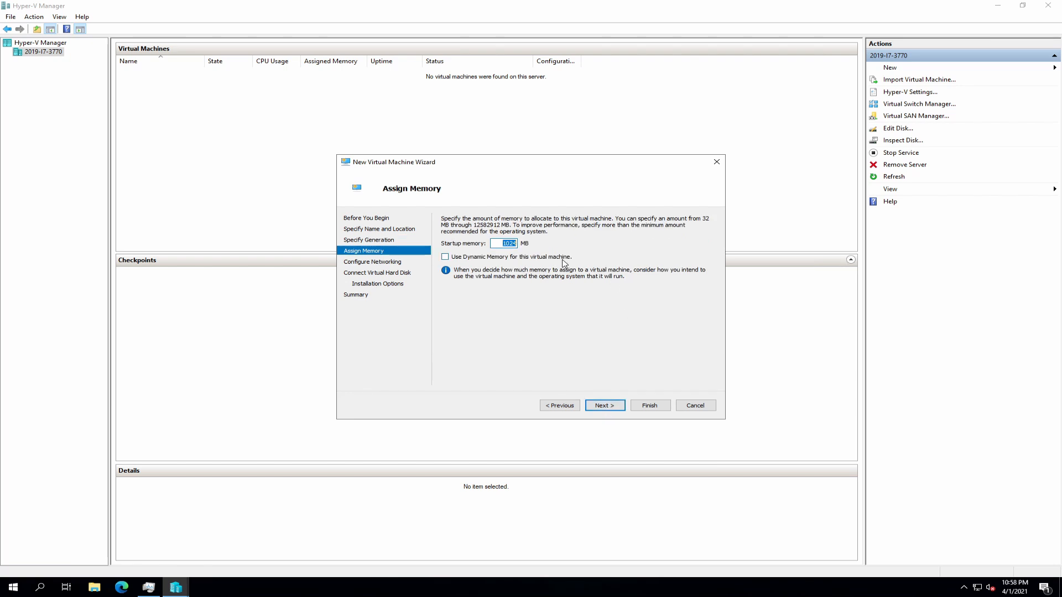
pyautogui.write('8192')
pyautogui.click(603, 406)
# - Connect it to GB1-virt, give it a 20 GB virtual disk, install OS later, and finish
pyautogui.click(679, 238)
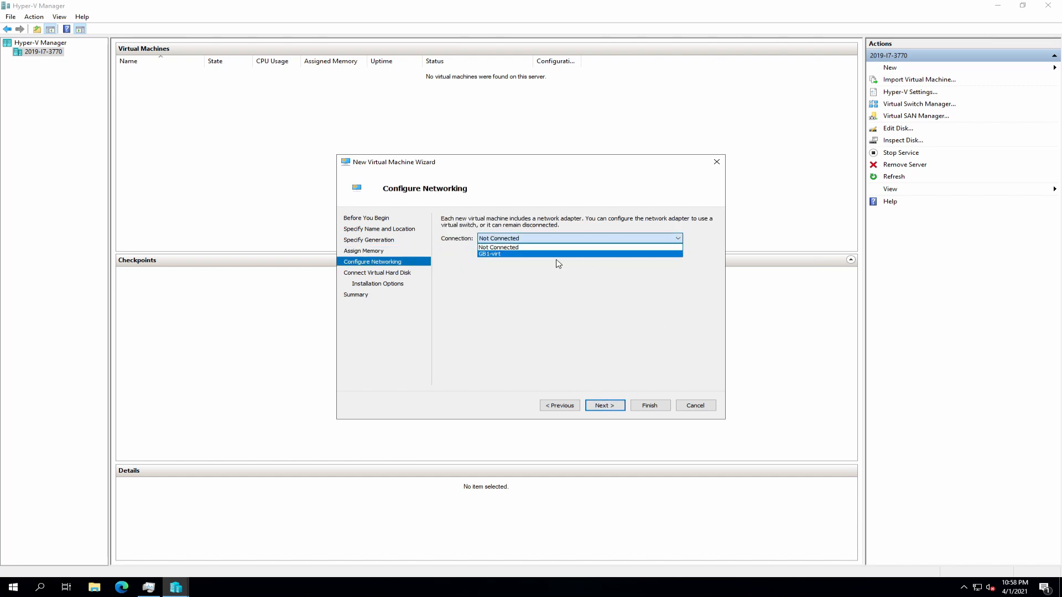
pyautogui.click(501, 257)
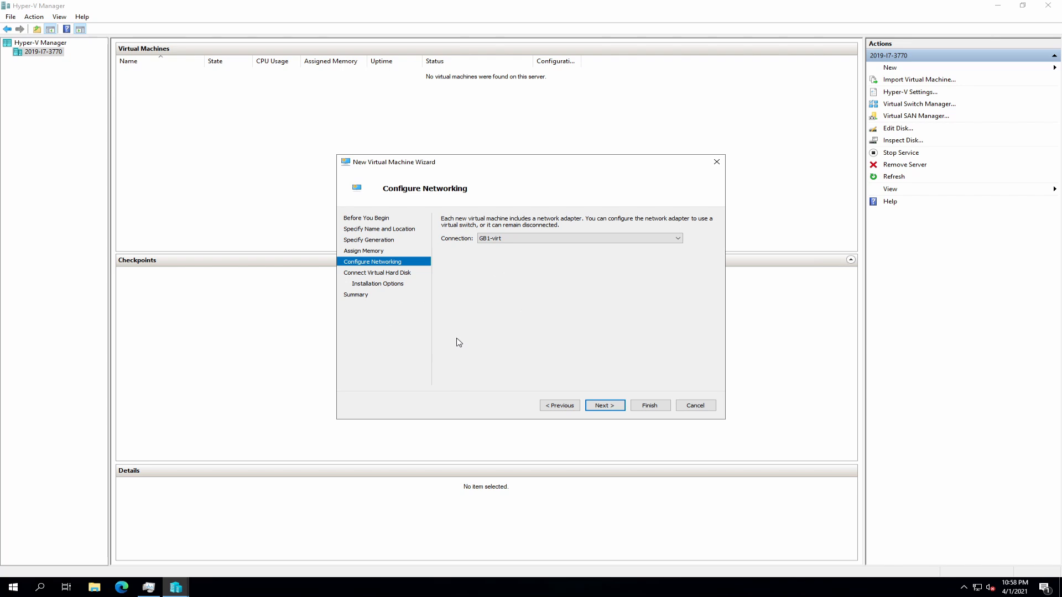
pyautogui.click(603, 405)
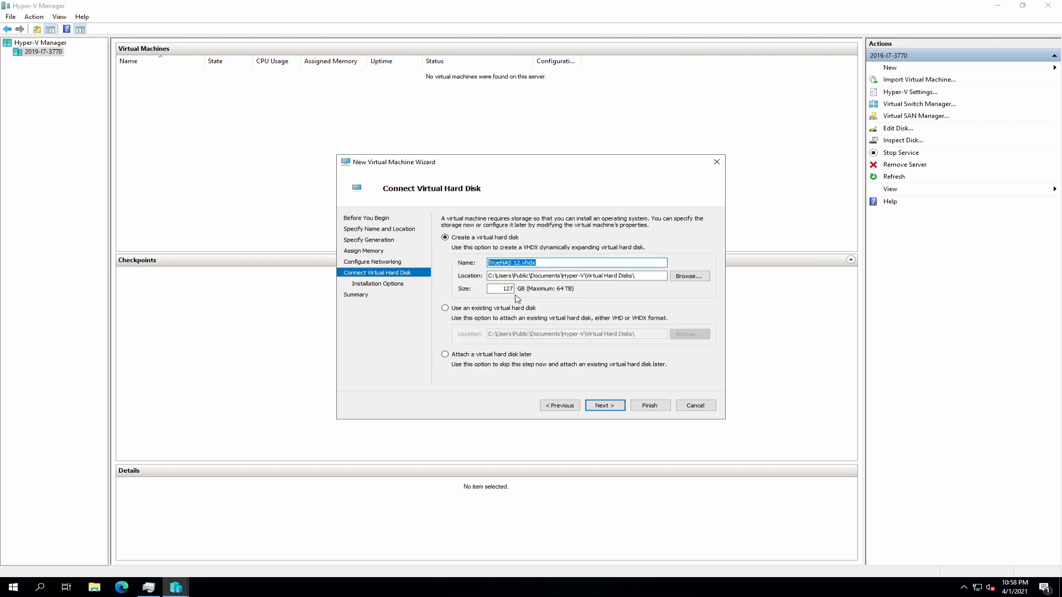
pyautogui.click(500, 289)
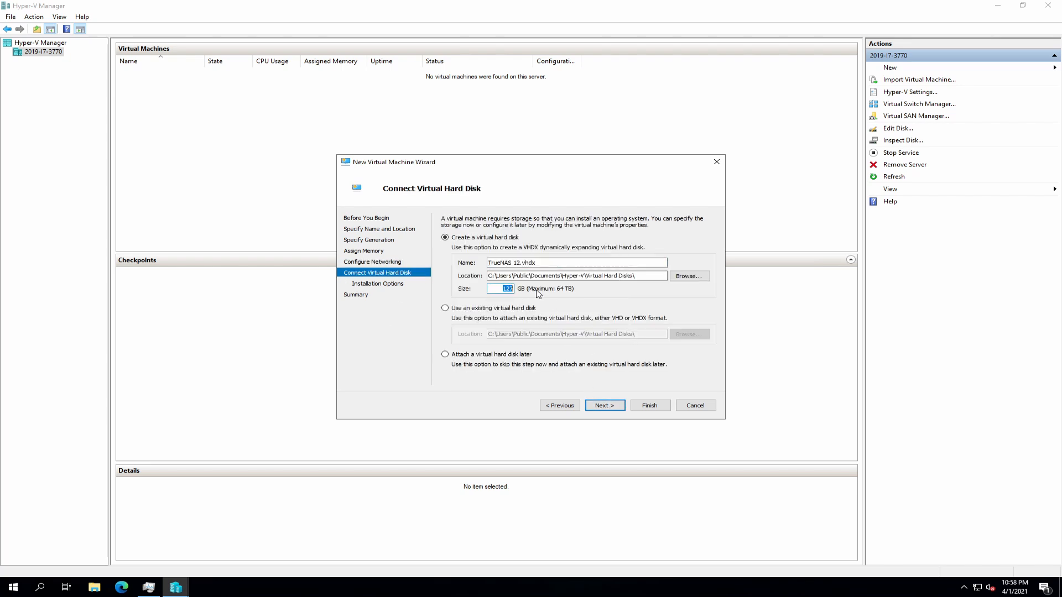
pyautogui.write('3')
pyautogui.press('BackSpace')
pyautogui.write('20')
pyautogui.click(608, 408)
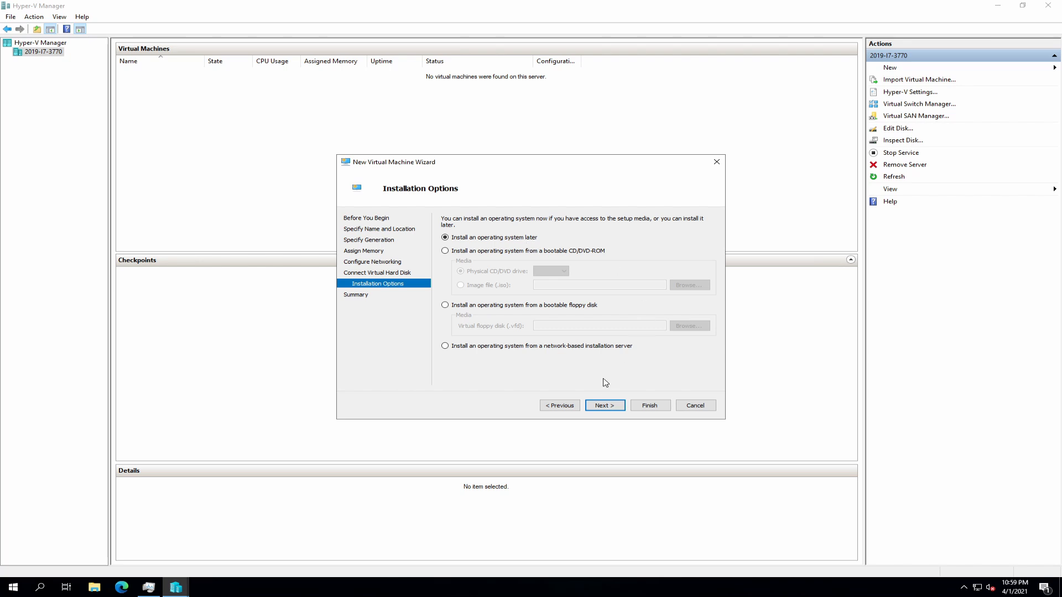
pyautogui.click(606, 406)
pyautogui.click(651, 406)
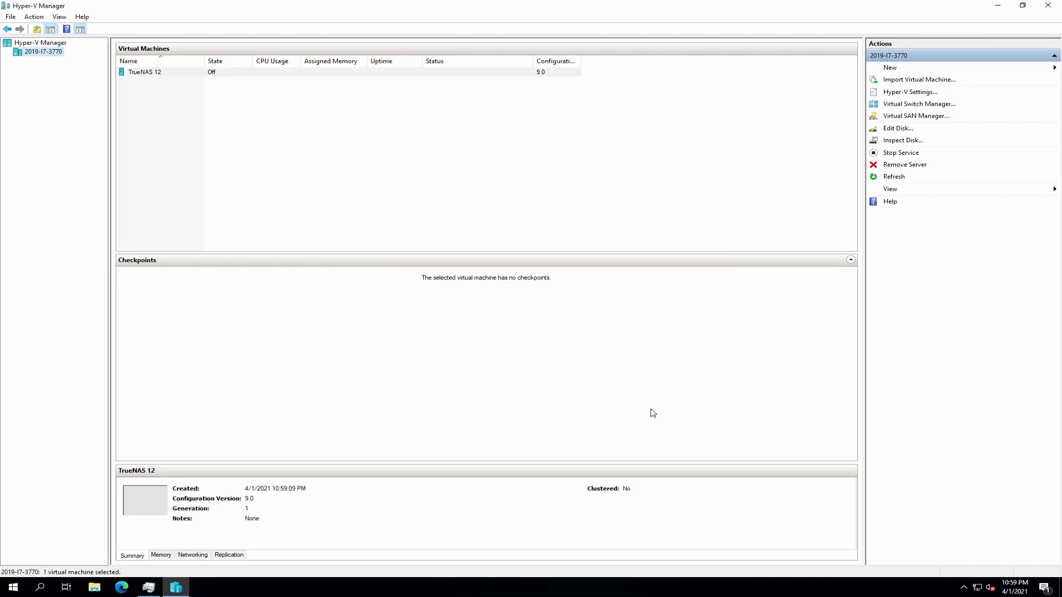
# - Give TrueNAS 12 four virtual processors and apply
pyautogui.rightClick(148, 73)
pyautogui.click(166, 91)
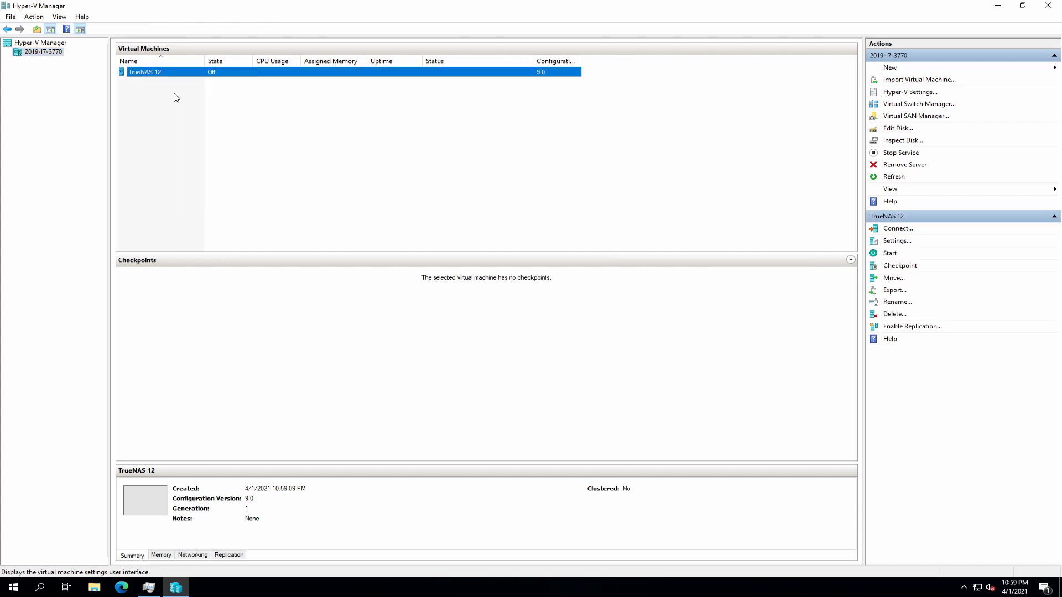
pyautogui.click(410, 229)
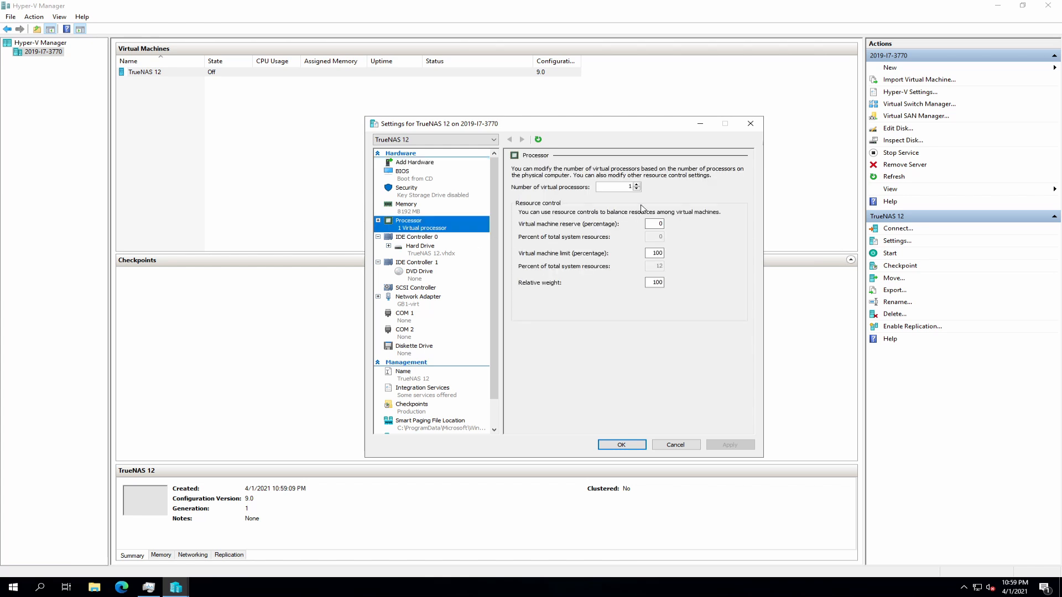
pyautogui.click(637, 185)
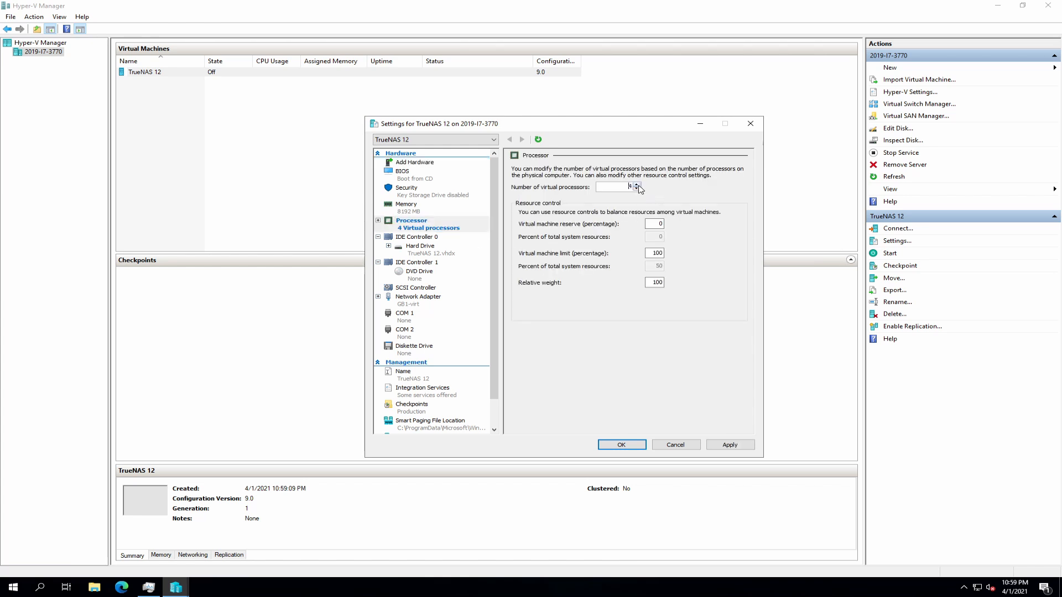
pyautogui.click(732, 445)
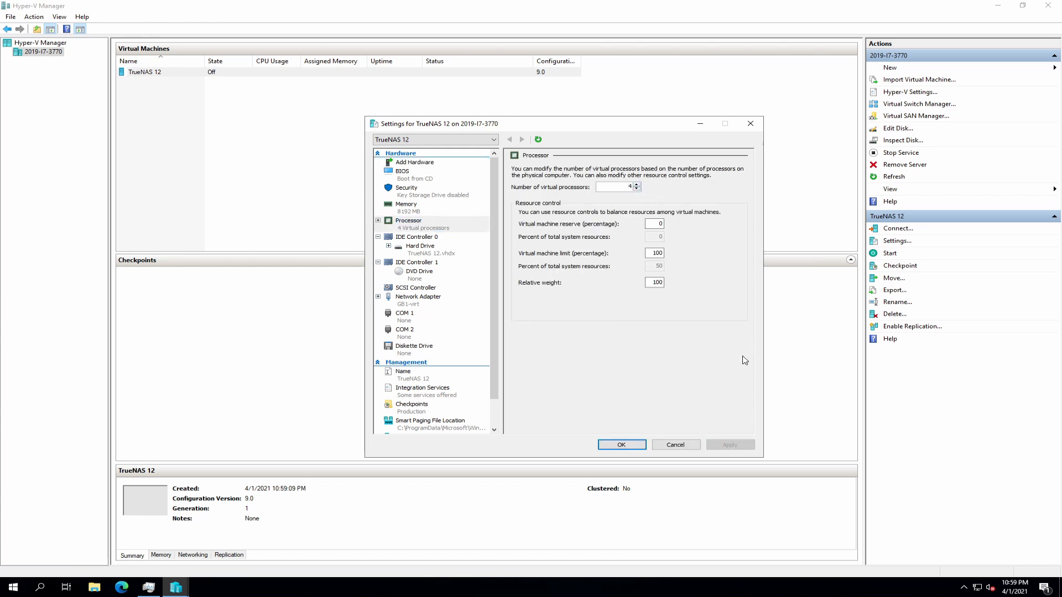
# - Load C:\iso\TrueNAS-12.0-U2.1.iso into the DVD drive and save the settings
pyautogui.click(416, 275)
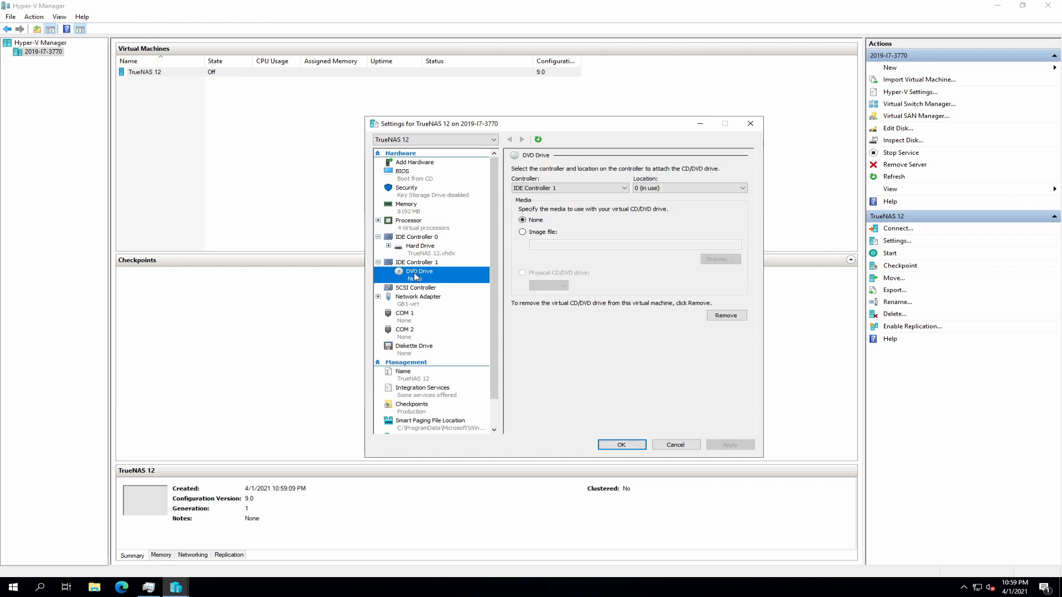
pyautogui.click(527, 233)
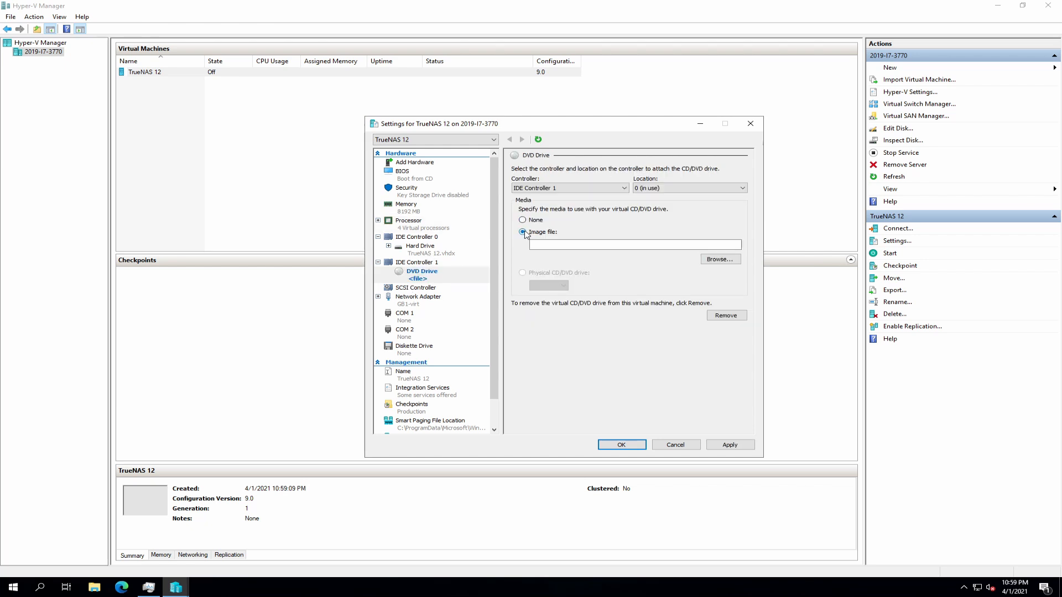
pyautogui.click(720, 260)
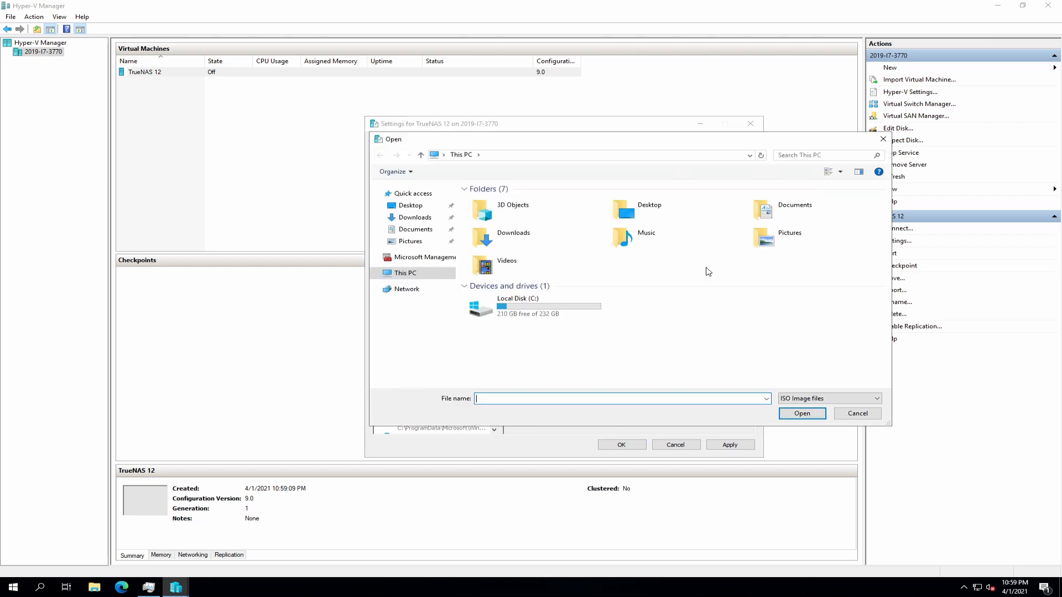
pyautogui.doubleClick(562, 305)
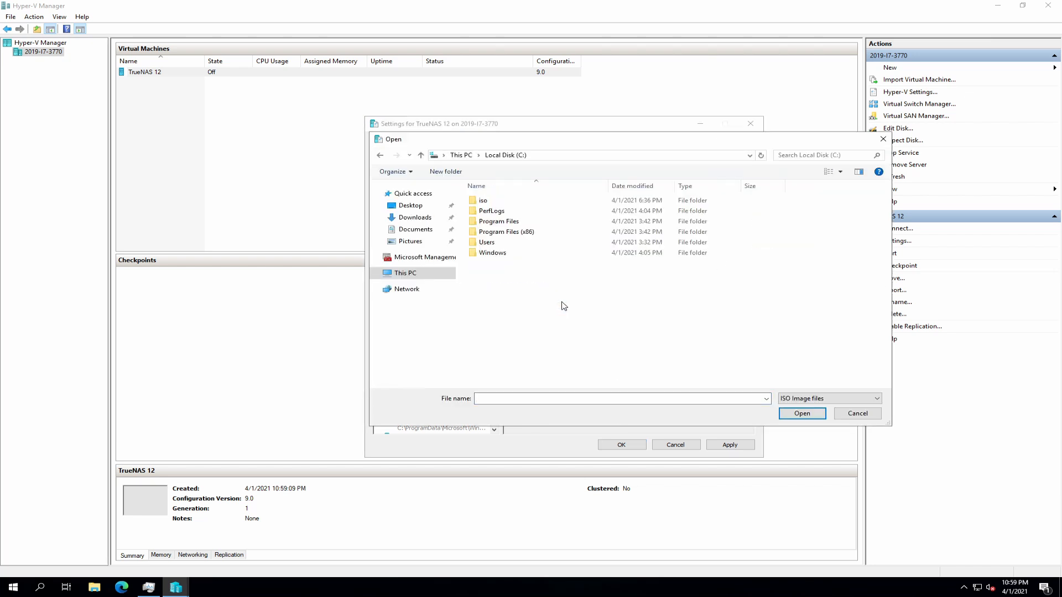
pyautogui.doubleClick(488, 202)
pyautogui.click(519, 203)
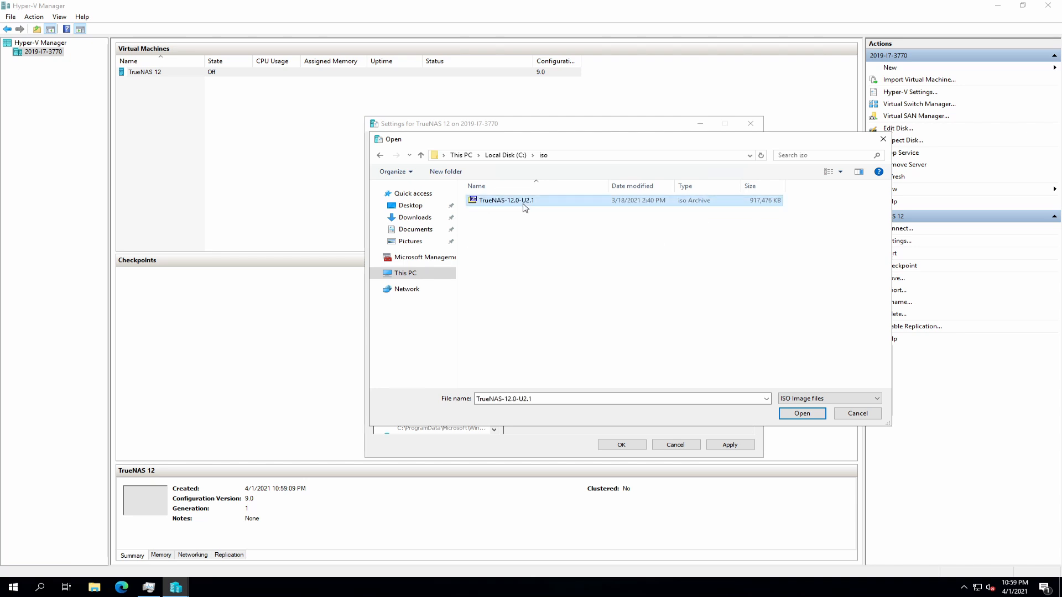
pyautogui.click(819, 418)
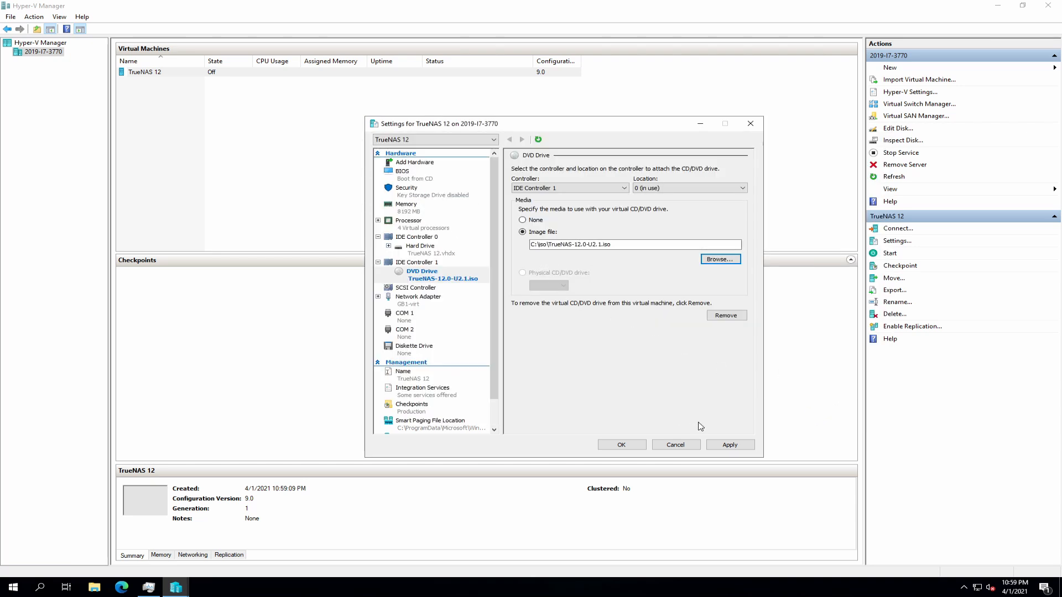
pyautogui.click(730, 446)
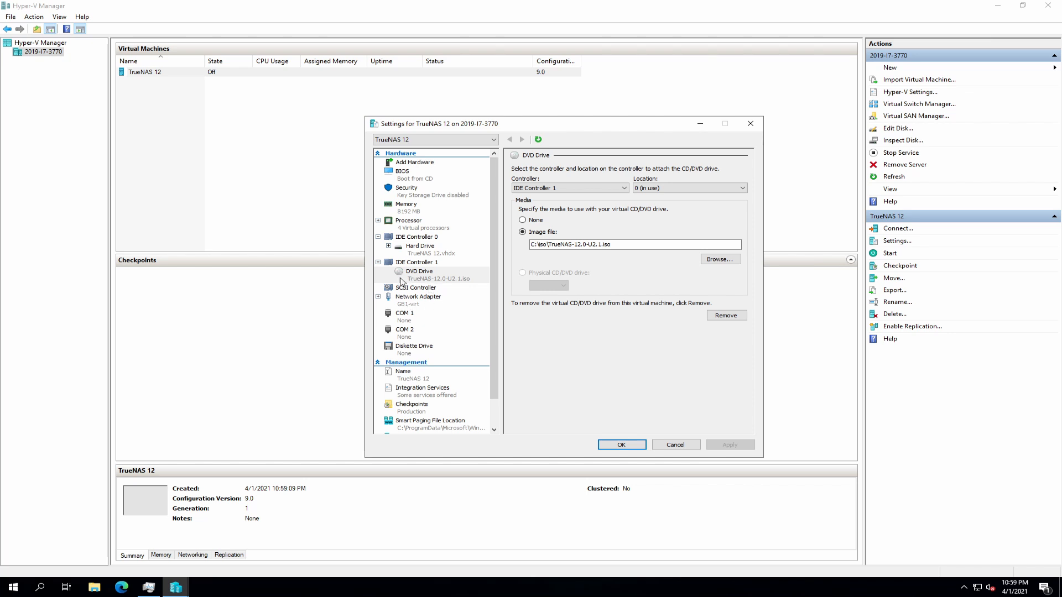
pyautogui.click(623, 446)
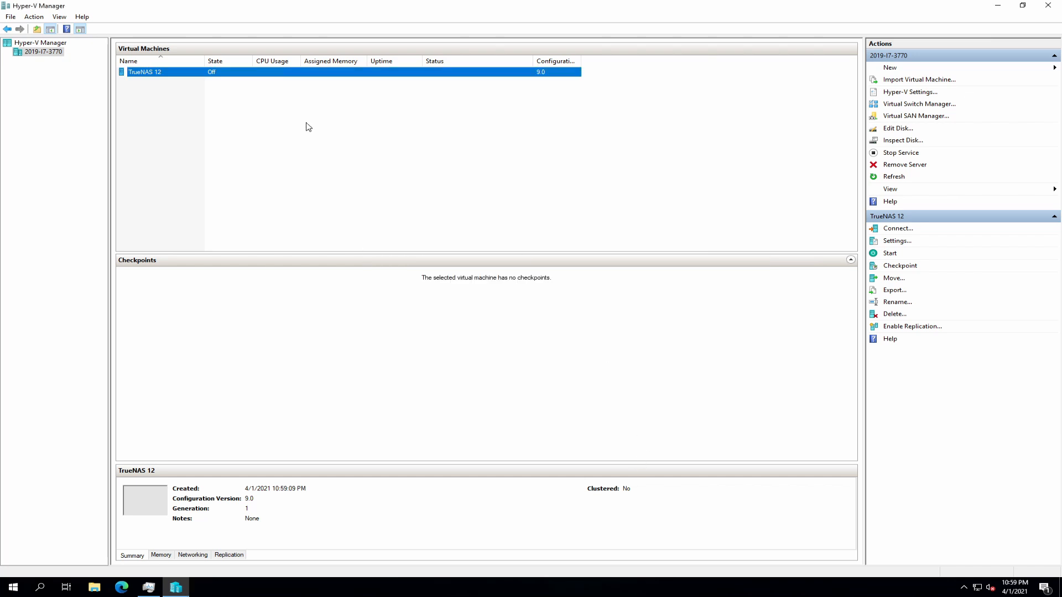
# - Connect to the TrueNAS 12 console, center the window, and power on the VM
pyautogui.rightClick(167, 75)
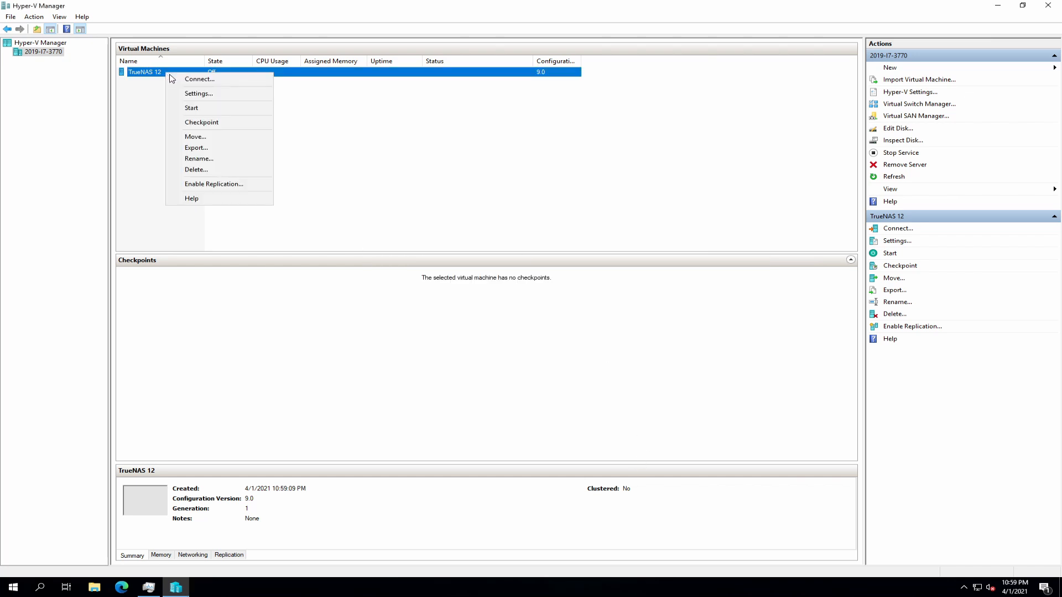
pyautogui.click(196, 81)
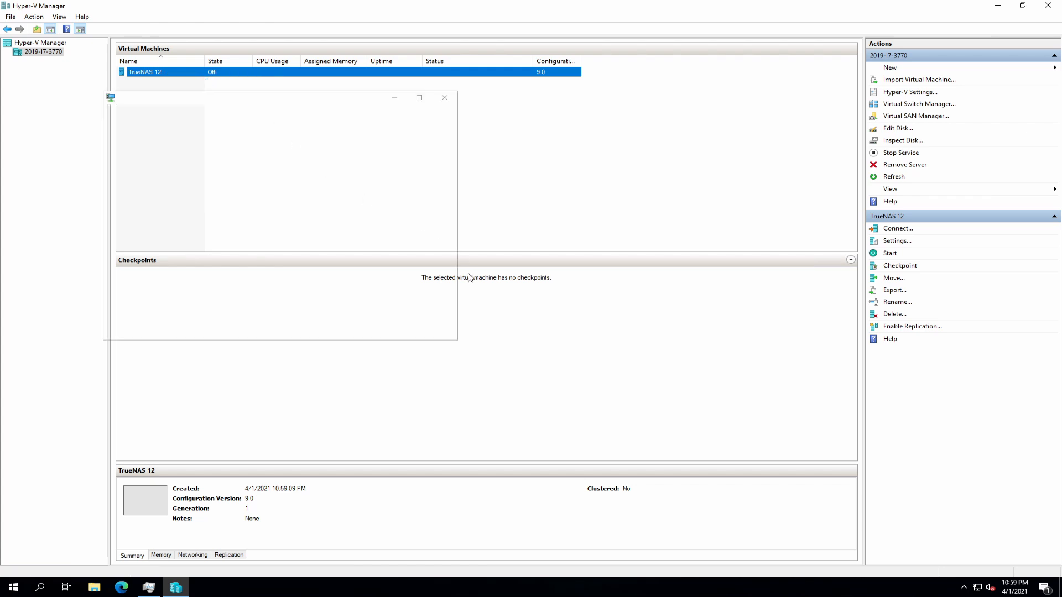
pyautogui.moveTo(253, 100); pyautogui.dragTo(522, 141)
pyautogui.click(400, 167)
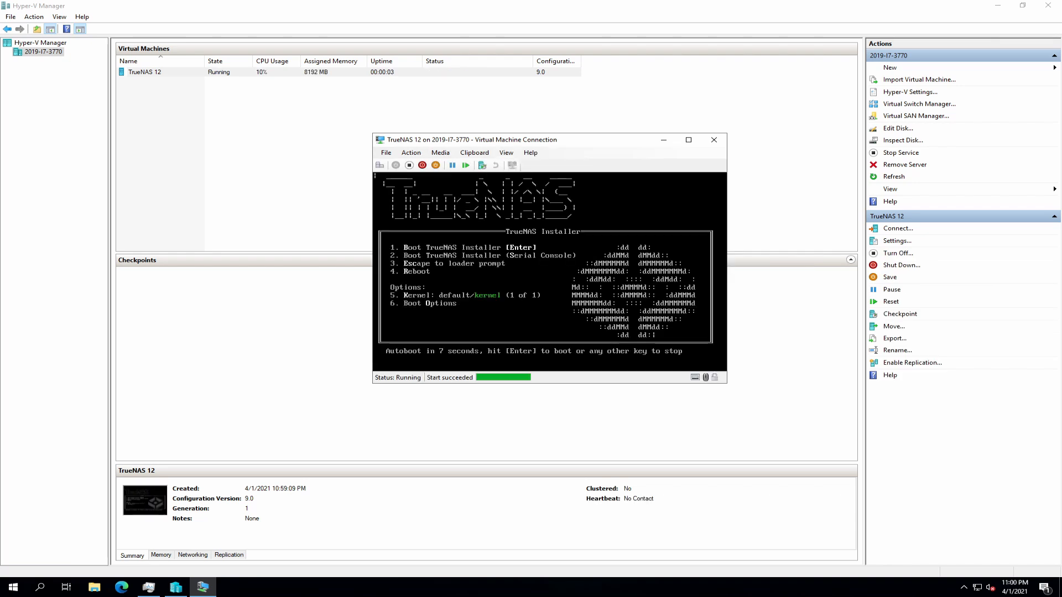
# - Boot the installer, choose Install/Upgrade, and select the 20 GiB da0 disk as destination
pyautogui.press('Return')
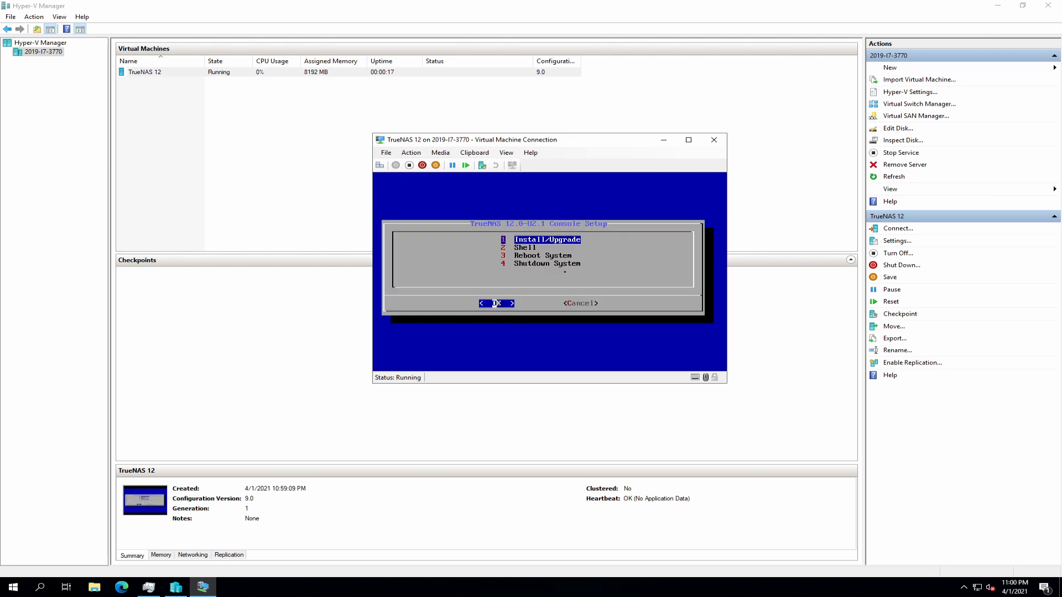
pyautogui.press('Return')
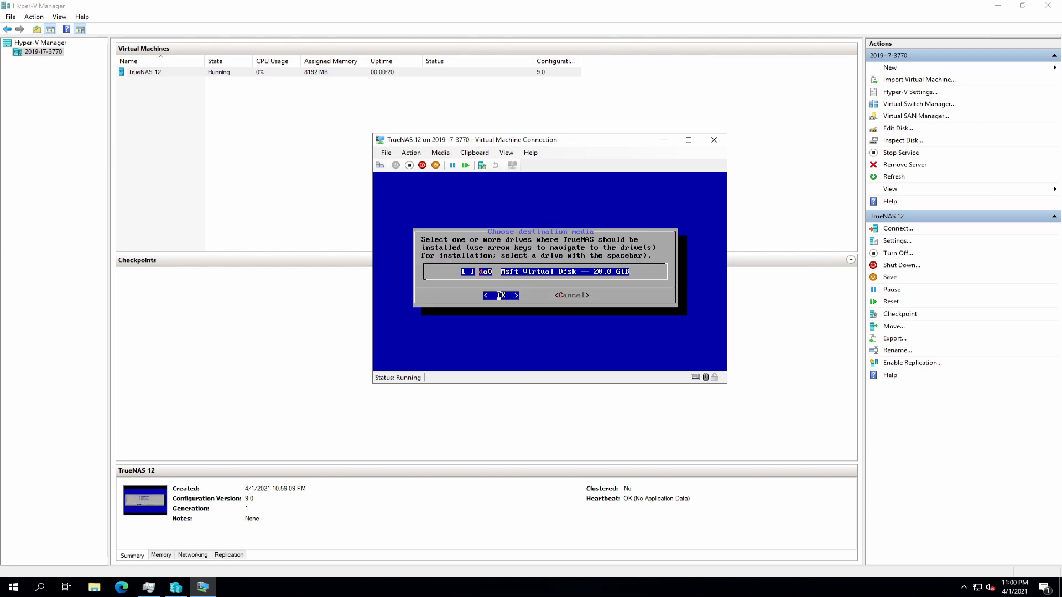
pyautogui.press('space')
pyautogui.press('Return')
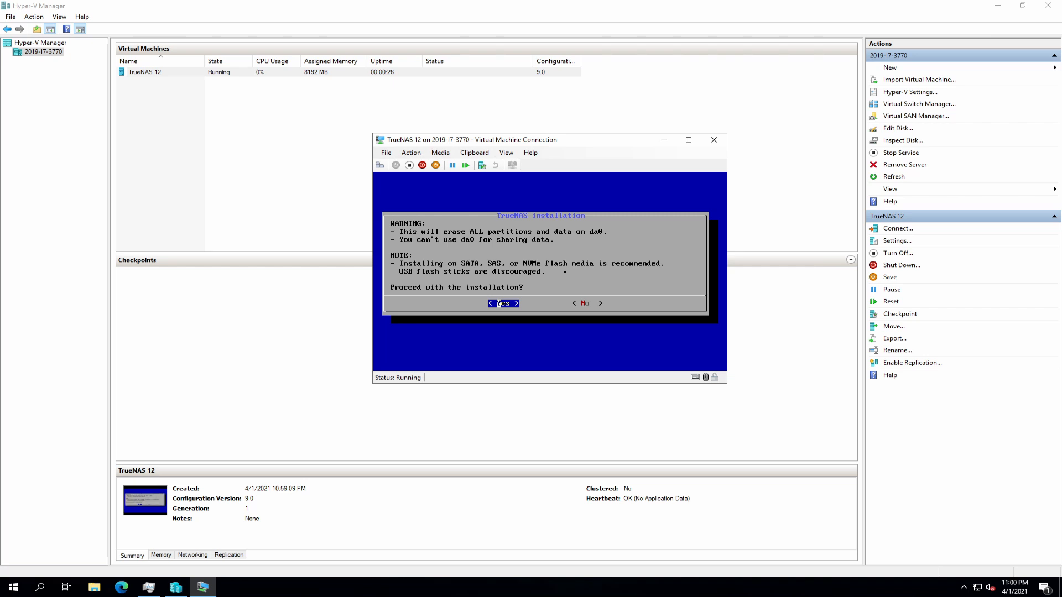
# - Proceed with installation, enter and confirm the root password, and choose BIOS boot mode
pyautogui.press('Return')
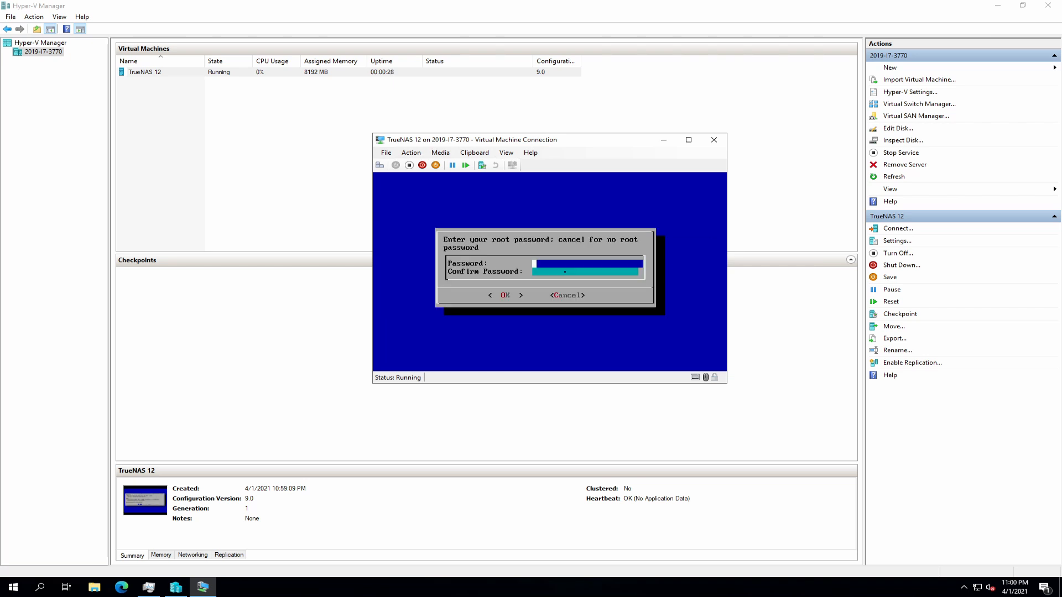
pyautogui.write('*********')
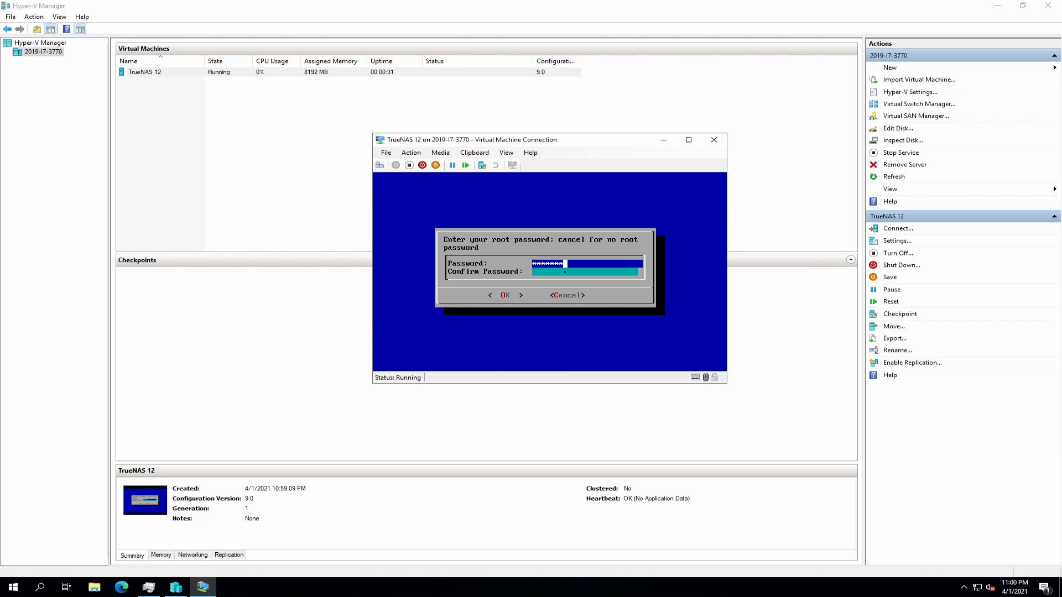
pyautogui.write('****')
pyautogui.press('Down')
pyautogui.write('***')
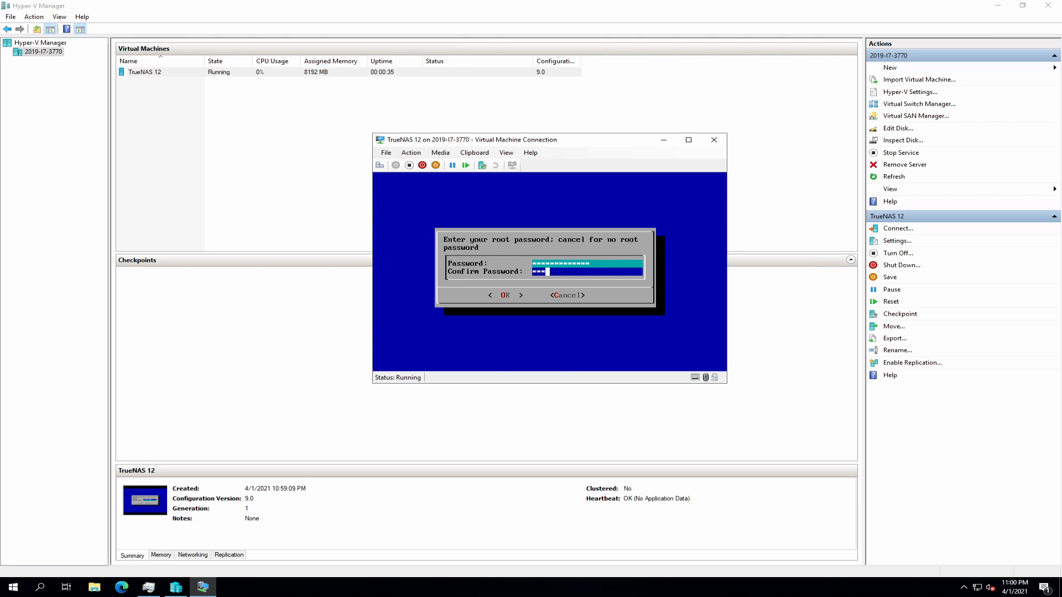
pyautogui.write('**********')
pyautogui.press('Return')
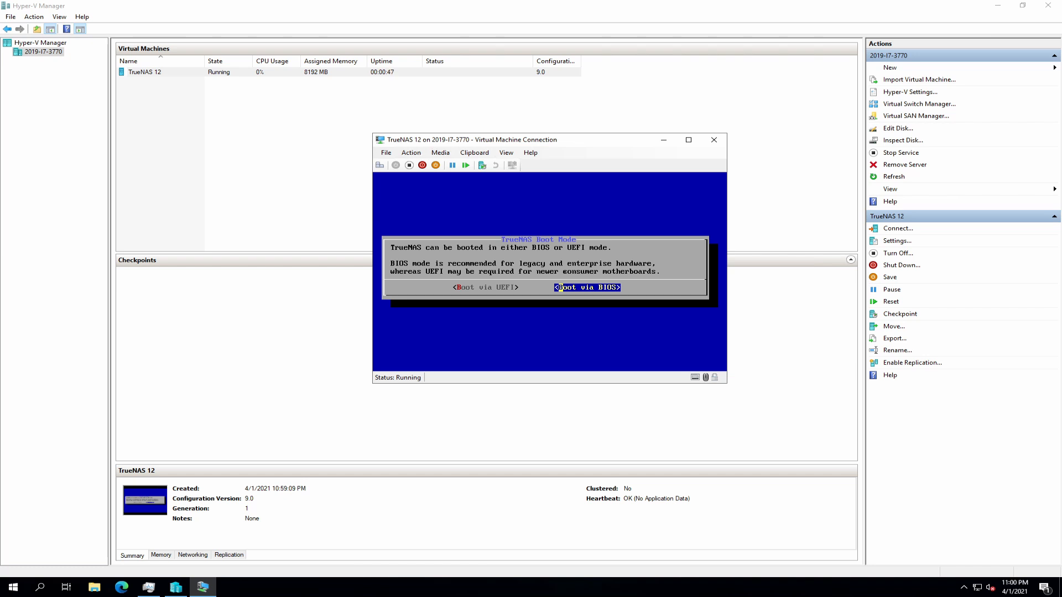
pyautogui.press('Return')
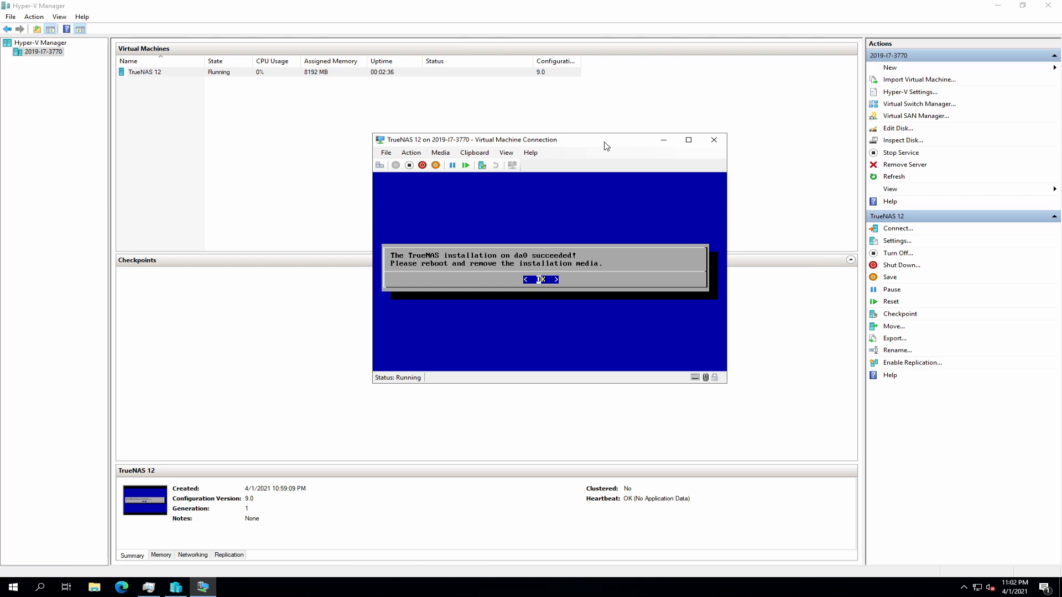
# - Dismiss the installation success message and shut down the TrueNAS system
pyautogui.press('Return')
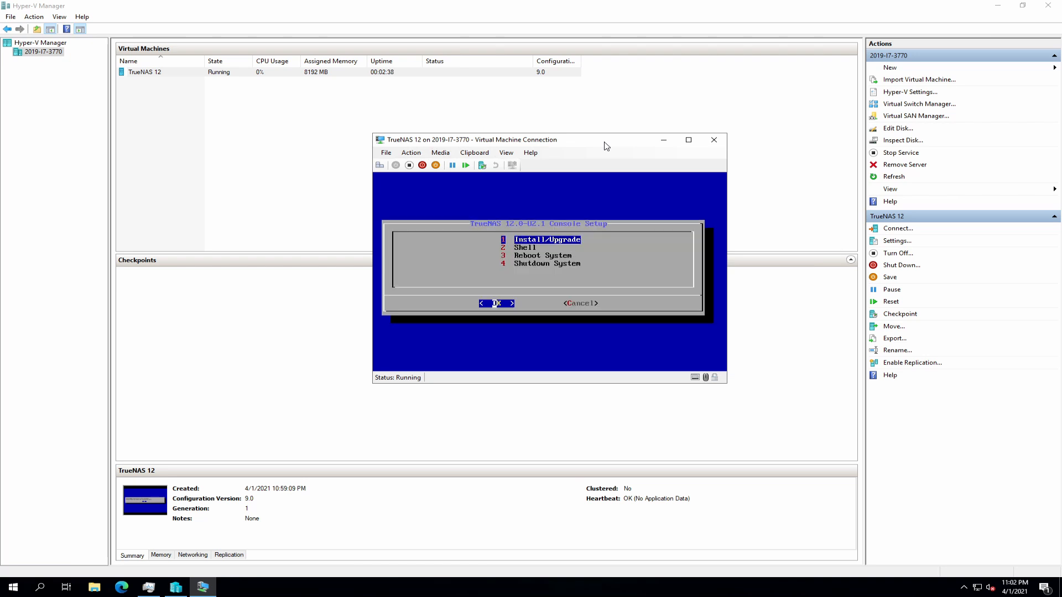
pyautogui.press('Down')
pyautogui.press('Down')
pyautogui.press('Down')
pyautogui.press('Return')
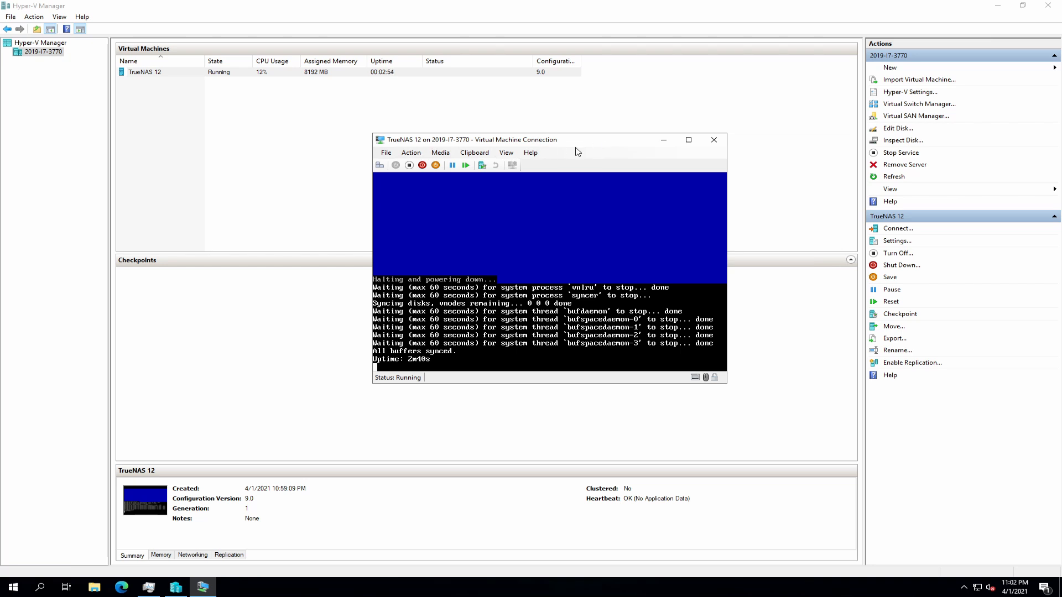
# - Set the VM's DVD drive to None, save settings, and start TrueNAS 12 again
pyautogui.click(386, 152)
pyautogui.click(410, 164)
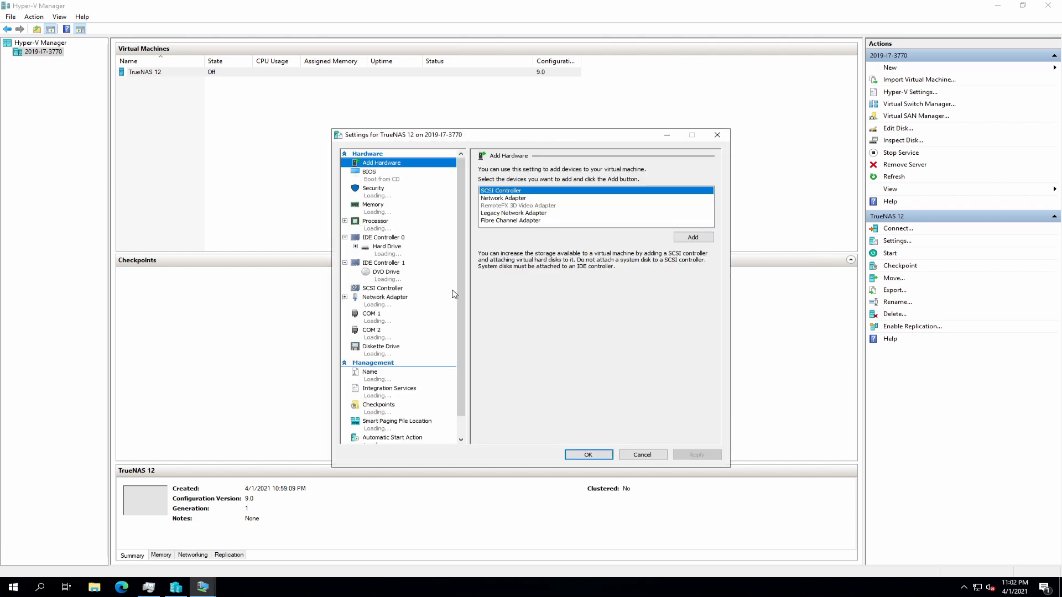
pyautogui.click(386, 272)
pyautogui.click(490, 220)
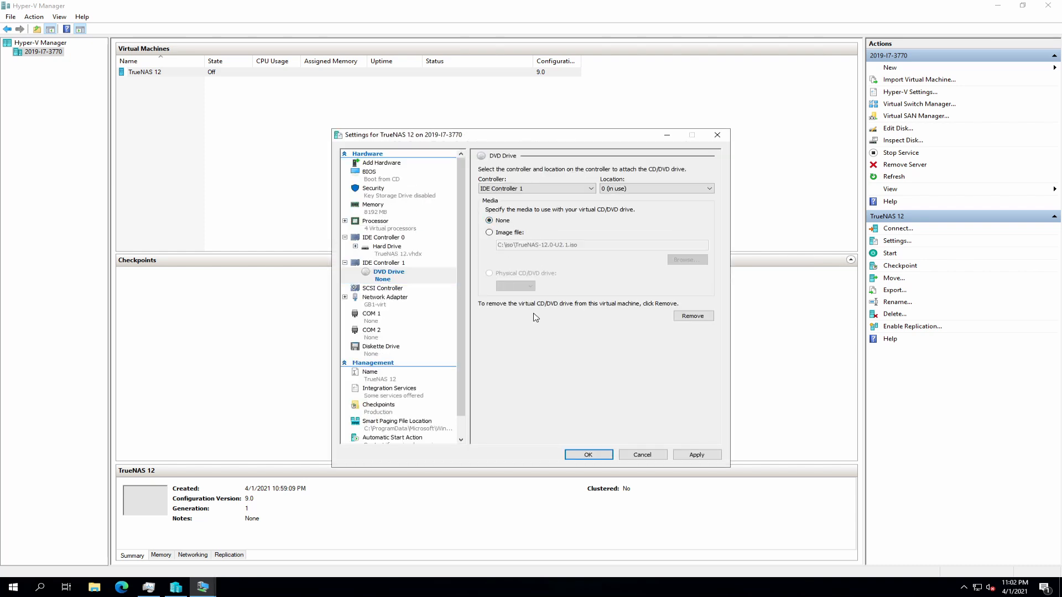
pyautogui.click(696, 454)
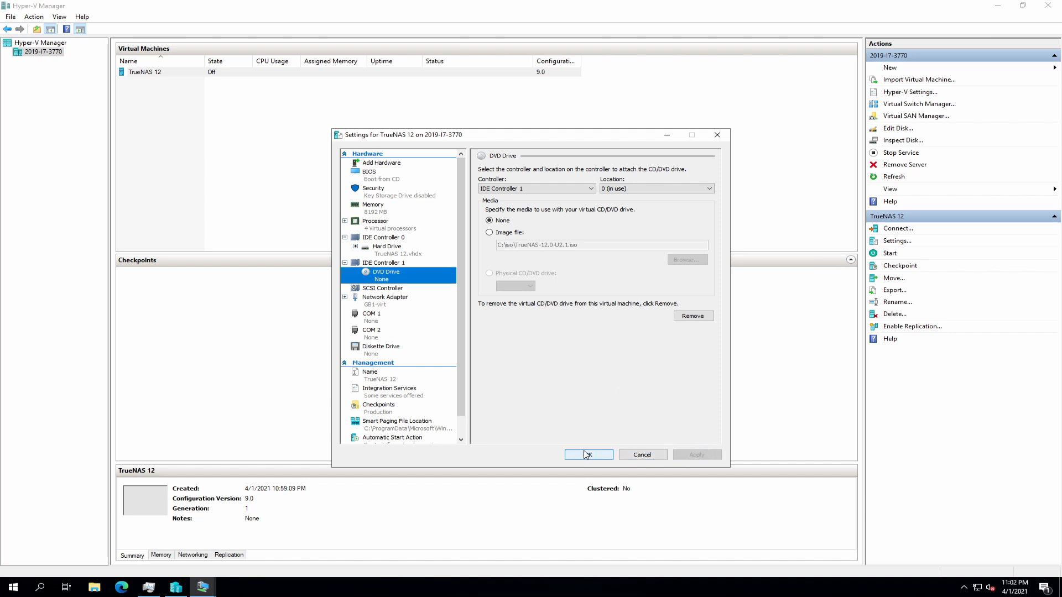
pyautogui.click(586, 455)
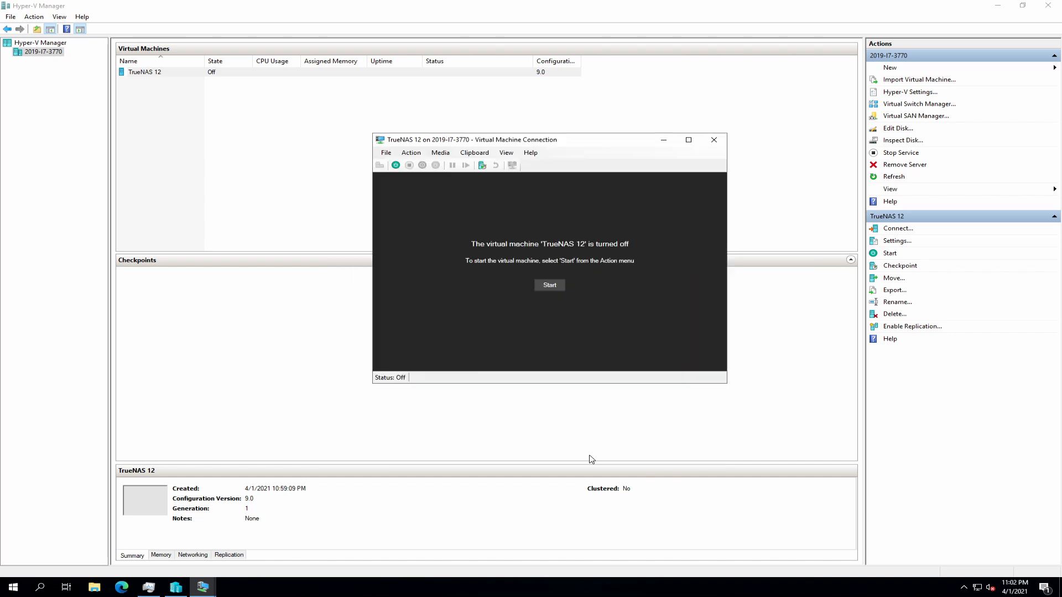
pyautogui.click(396, 165)
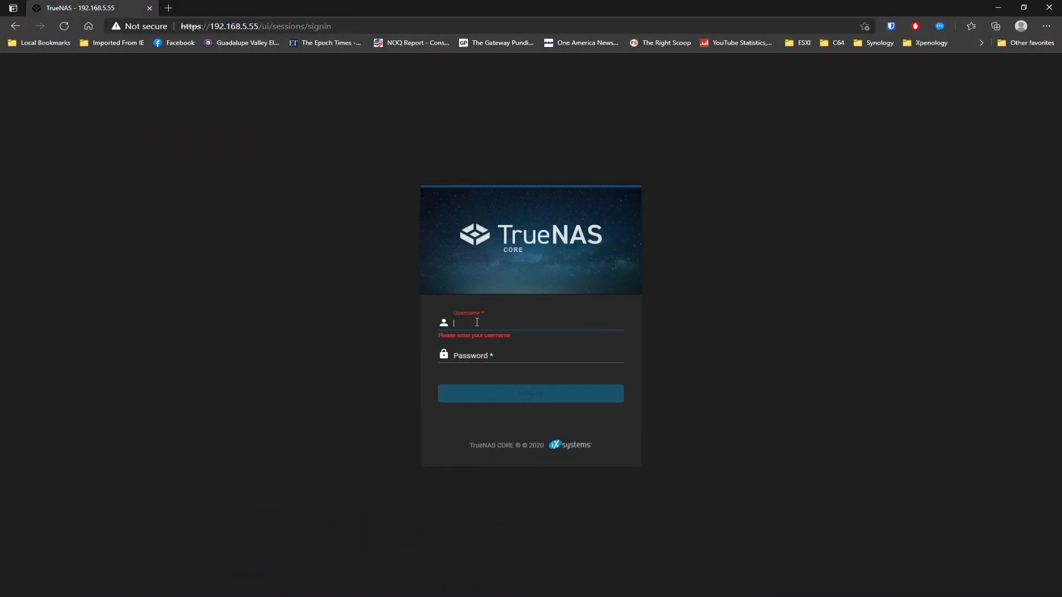
# - Log in as root with the password, then dismiss the welcome message and Bitwarden prompt
pyautogui.write('root')
pyautogui.press('Tab')
pyautogui.write('p')
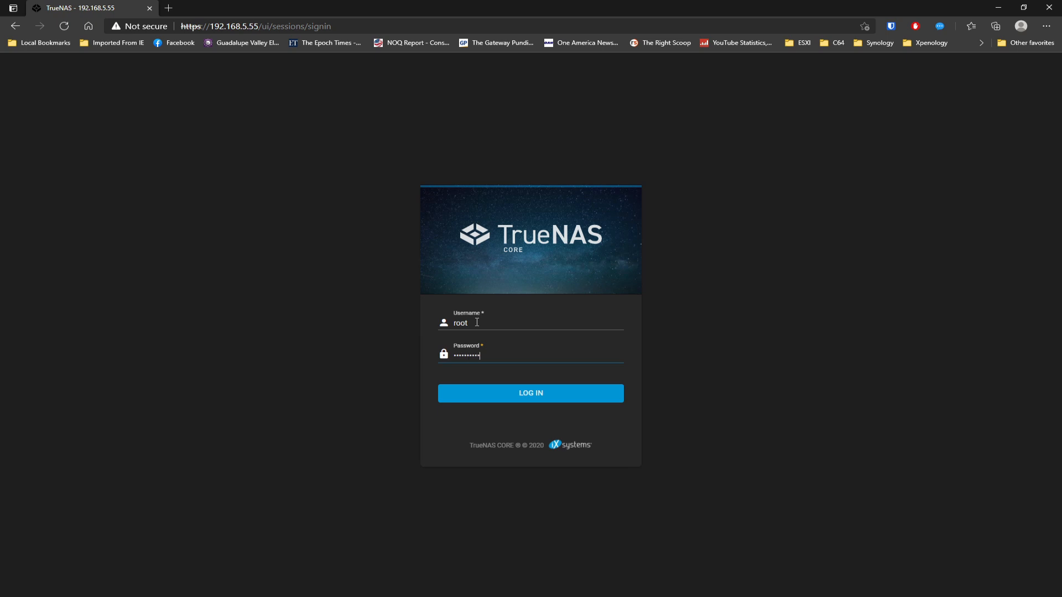
pyautogui.write('••')
pyautogui.click(557, 397)
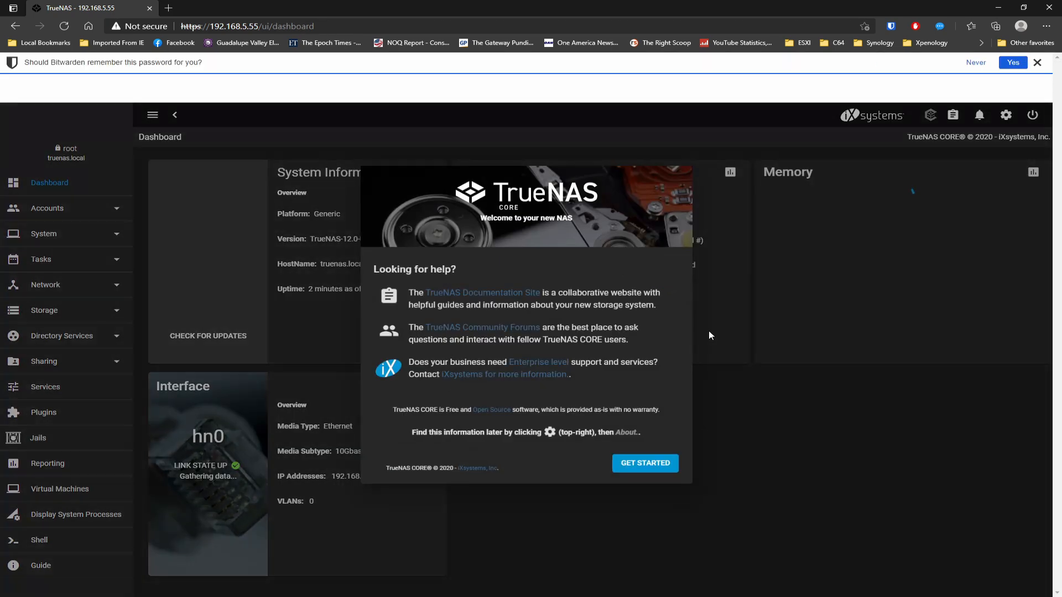
pyautogui.click(647, 466)
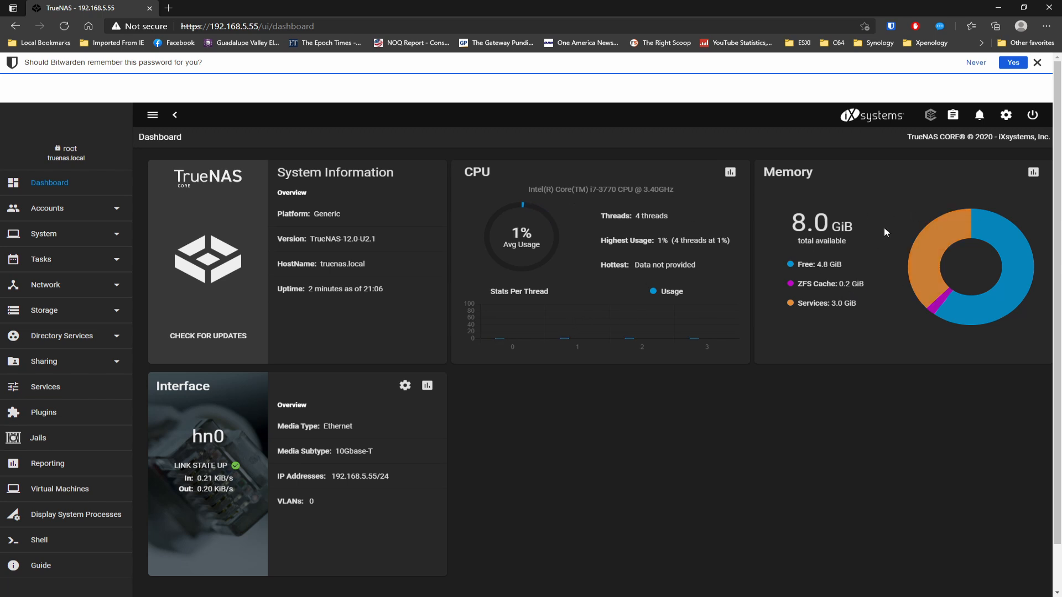
pyautogui.click(1038, 62)
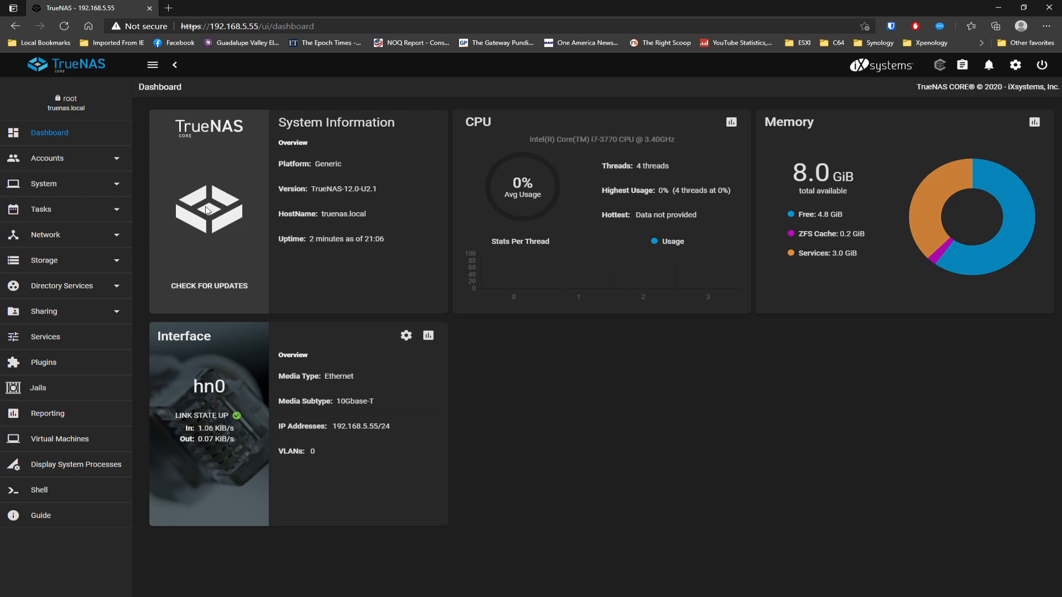
# - Change the global network domain to midearth.local, save it, and reload the Dashboard
pyautogui.click(54, 244)
pyautogui.click(59, 261)
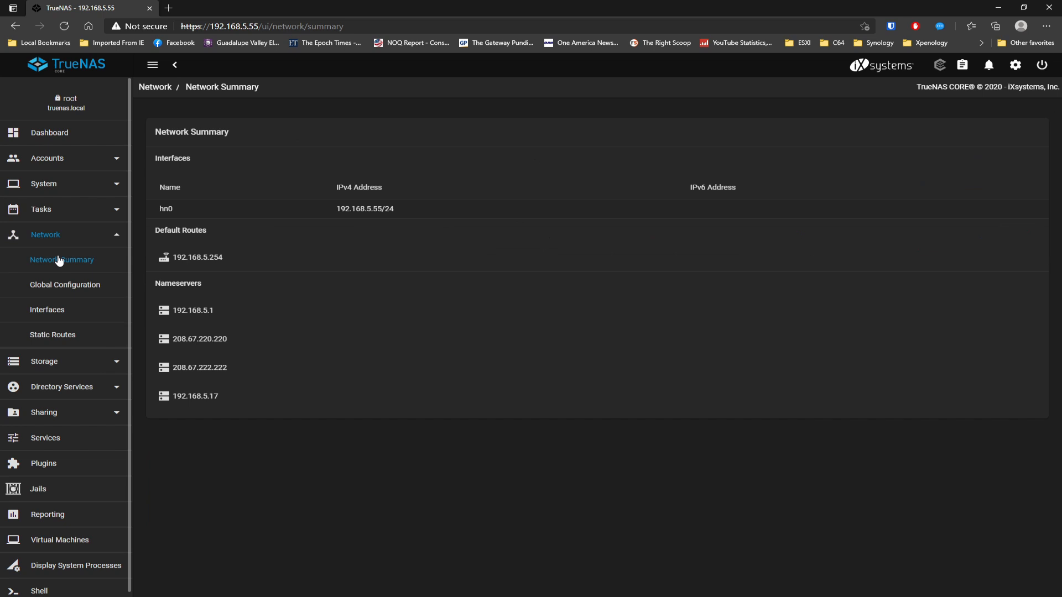
pyautogui.click(65, 285)
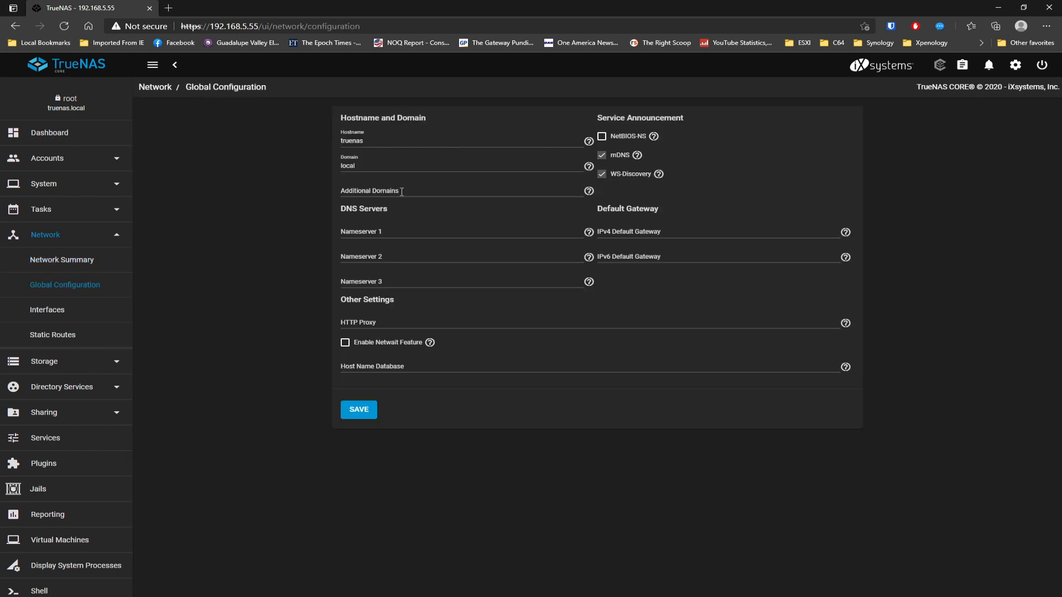
pyautogui.moveTo(353, 165); pyautogui.dragTo(303, 171)
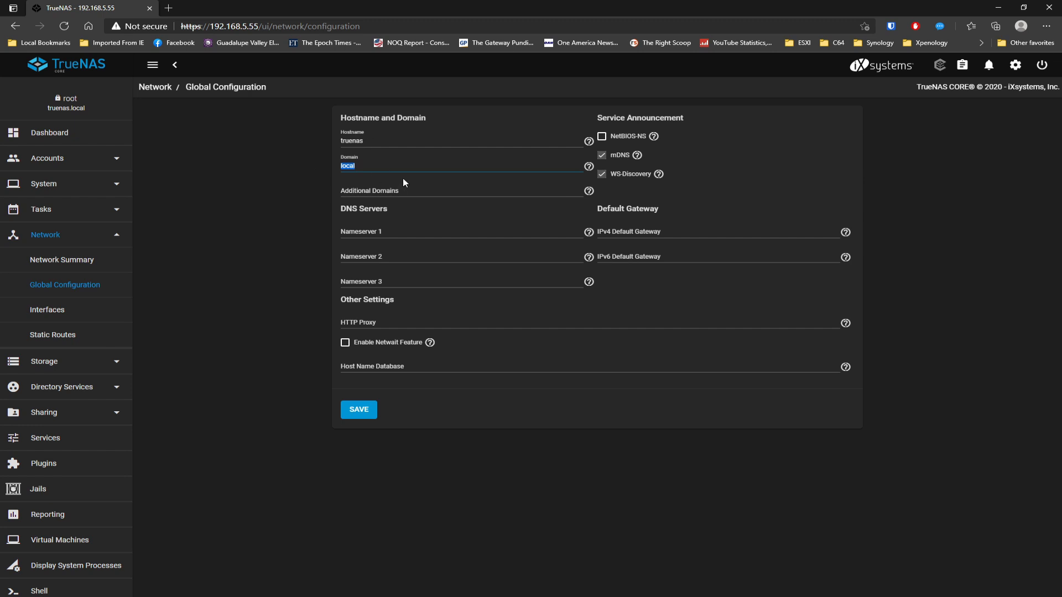
pyautogui.write('midearth.')
pyautogui.click(363, 418)
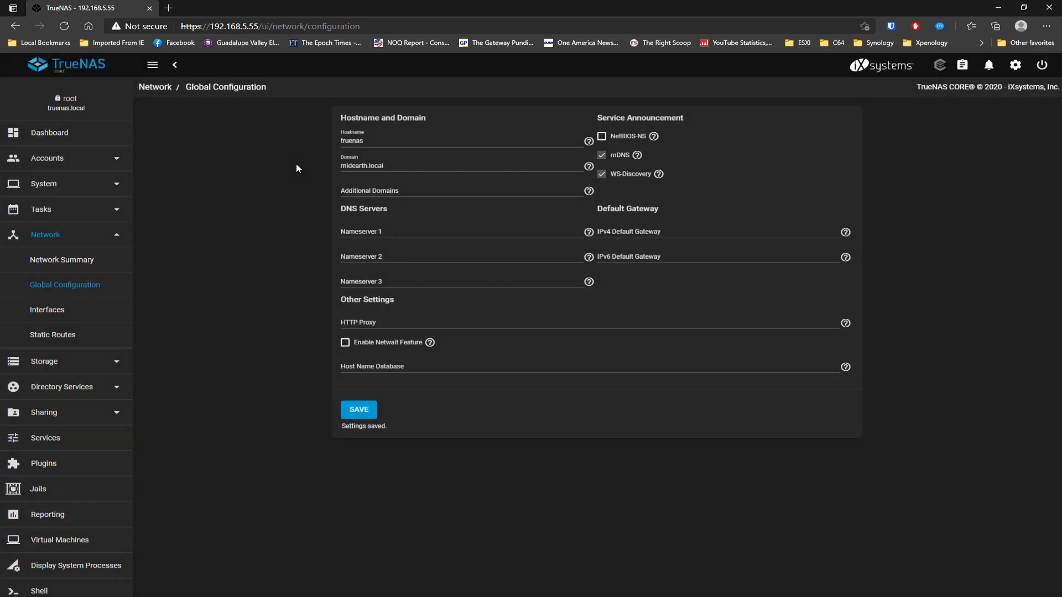
pyautogui.click(77, 144)
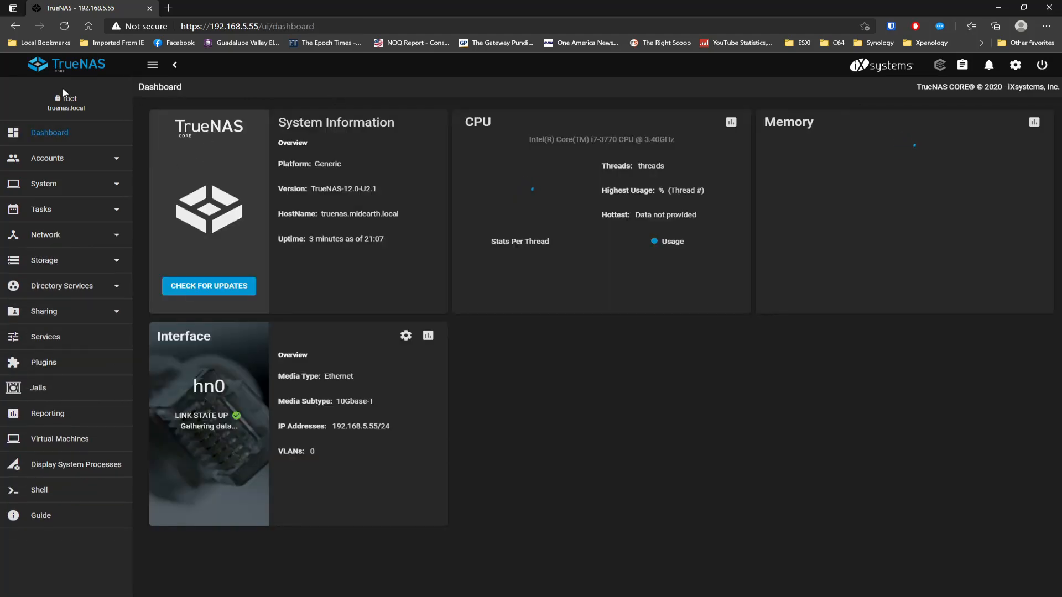
pyautogui.click(64, 26)
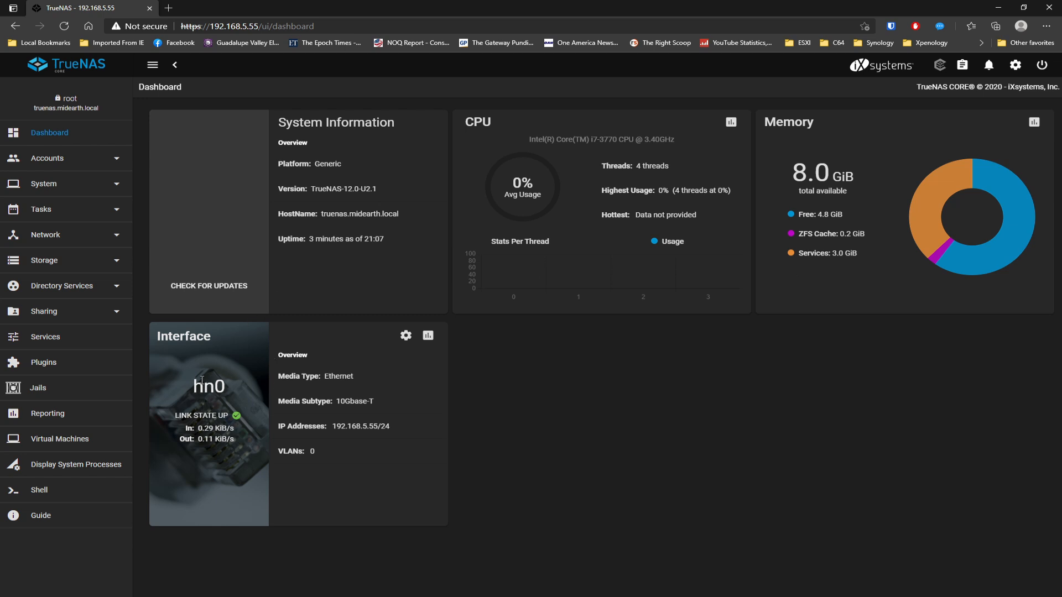
# - Check Storage > Pools, cancel the Add pool wizard, and return to the Dashboard
pyautogui.click(50, 260)
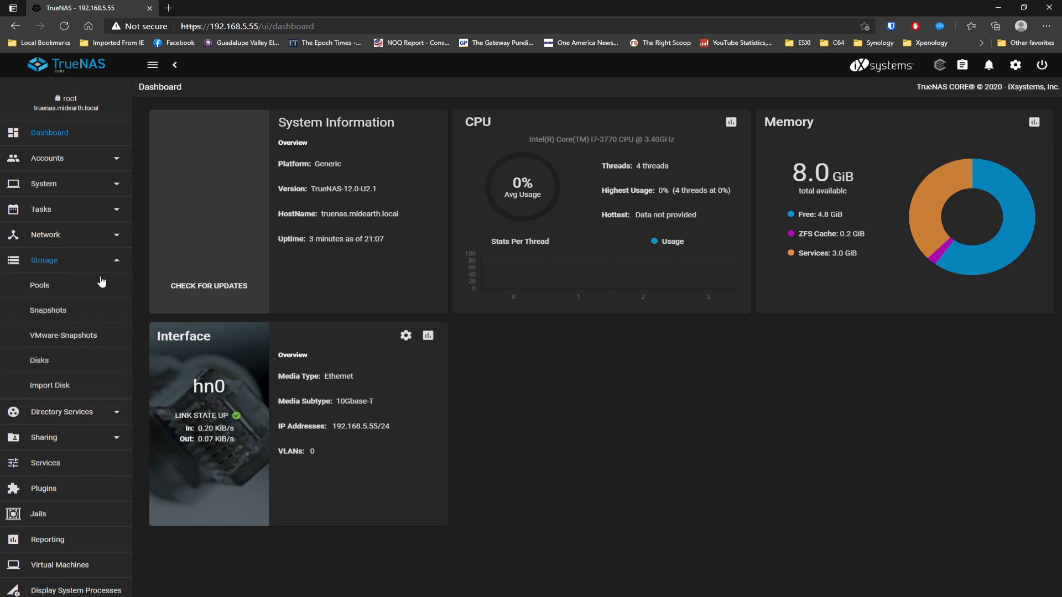
pyautogui.click(46, 288)
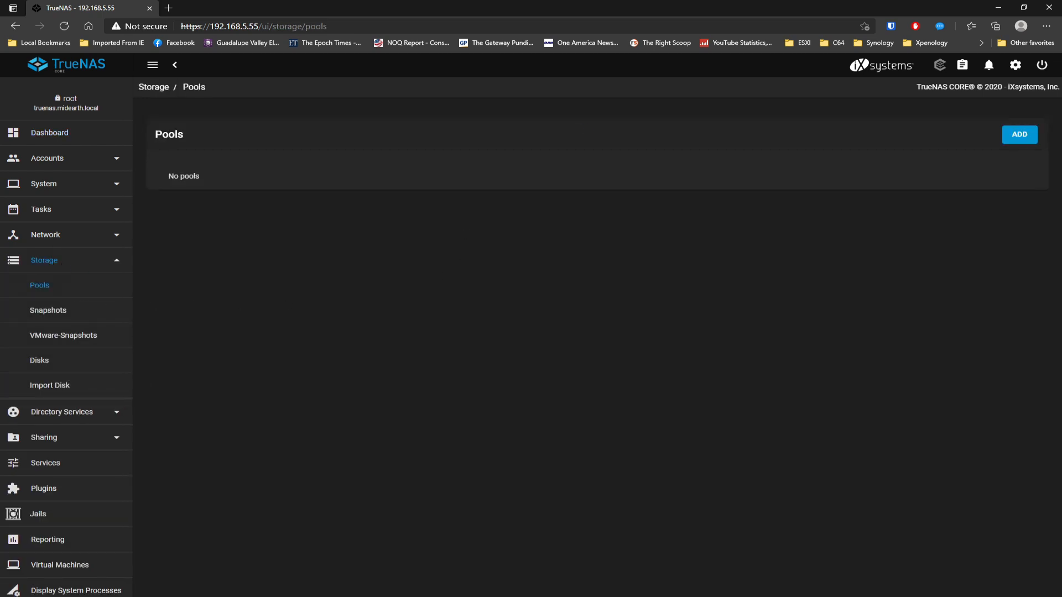
pyautogui.click(1021, 135)
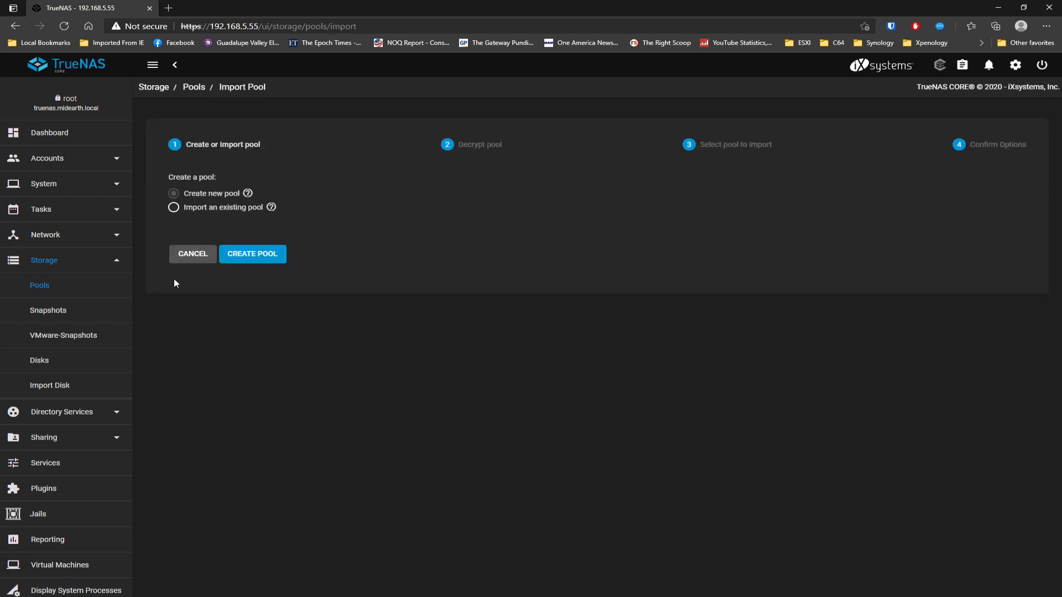
pyautogui.click(190, 254)
pyautogui.click(48, 132)
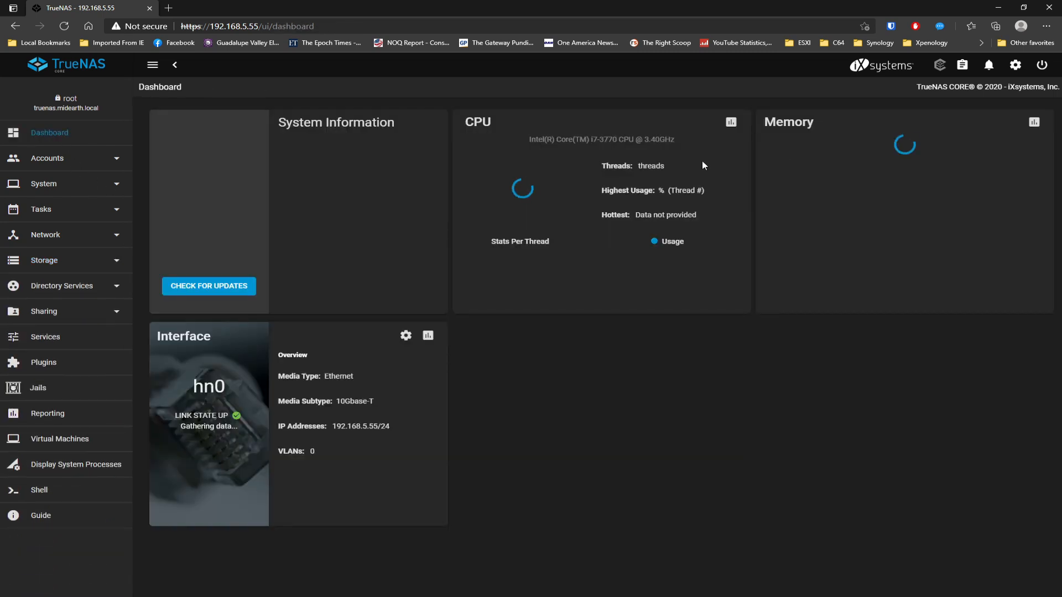
# - Shut down the TrueNAS system, ticking the Confirm box
pyautogui.click(1042, 64)
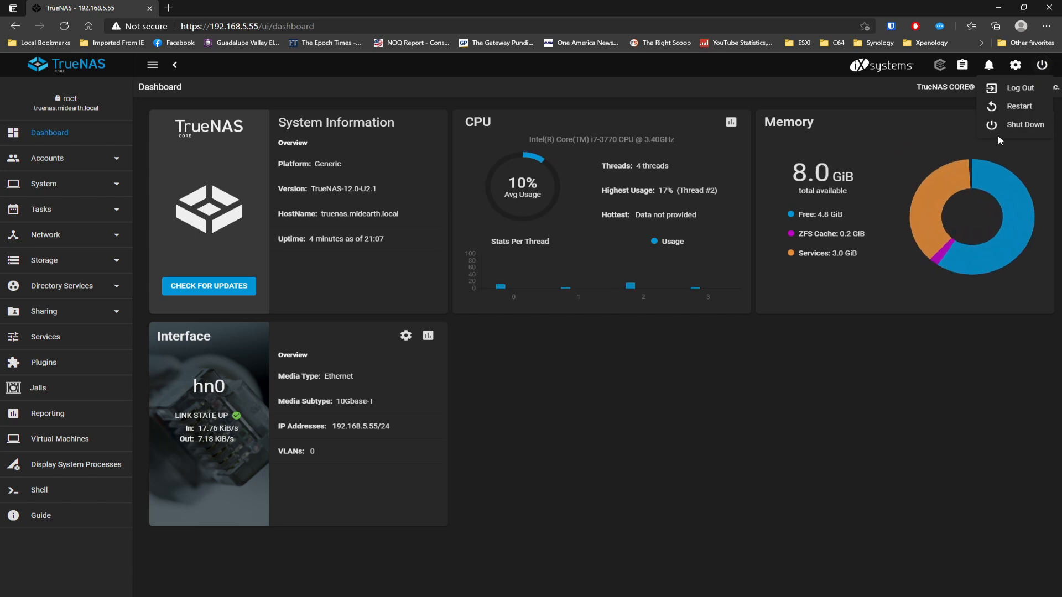
pyautogui.click(1008, 125)
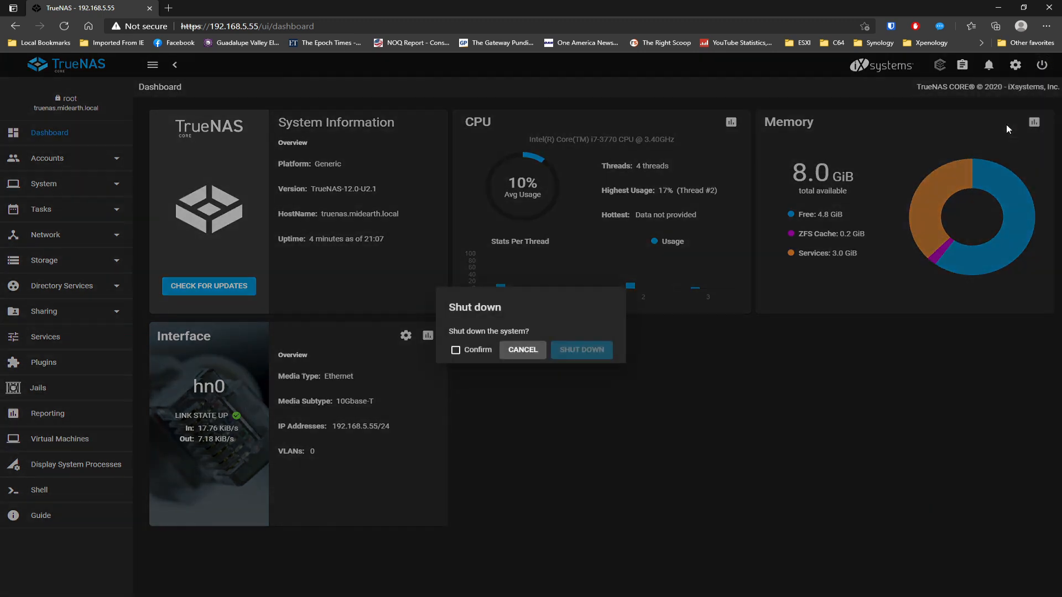
pyautogui.click(456, 350)
pyautogui.click(569, 351)
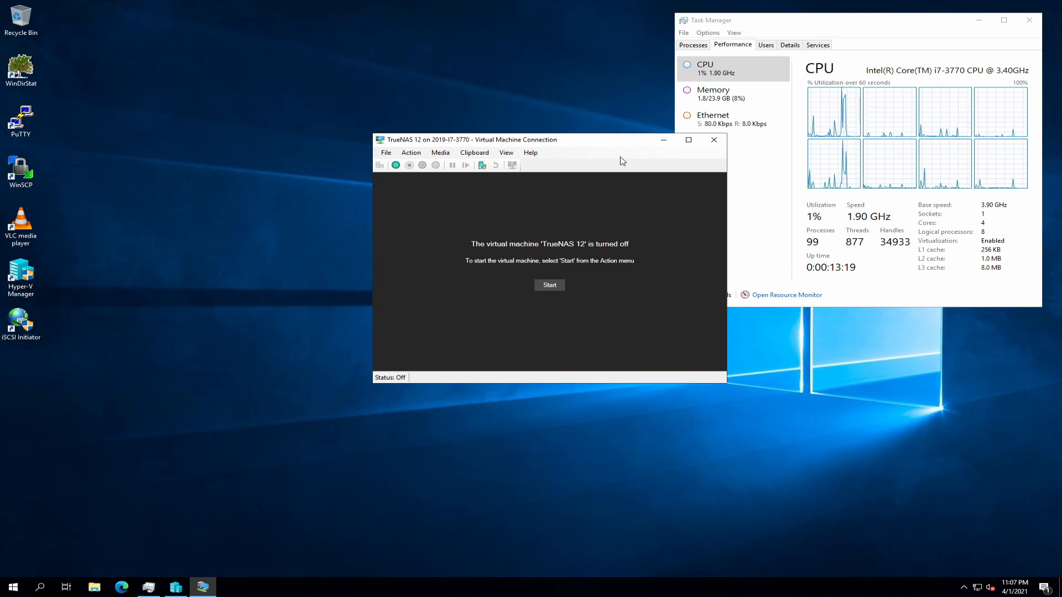
# - Open TrueNAS 12's settings and attach physical Disk 1 to the SCSI controller
pyautogui.click(387, 153)
pyautogui.click(404, 167)
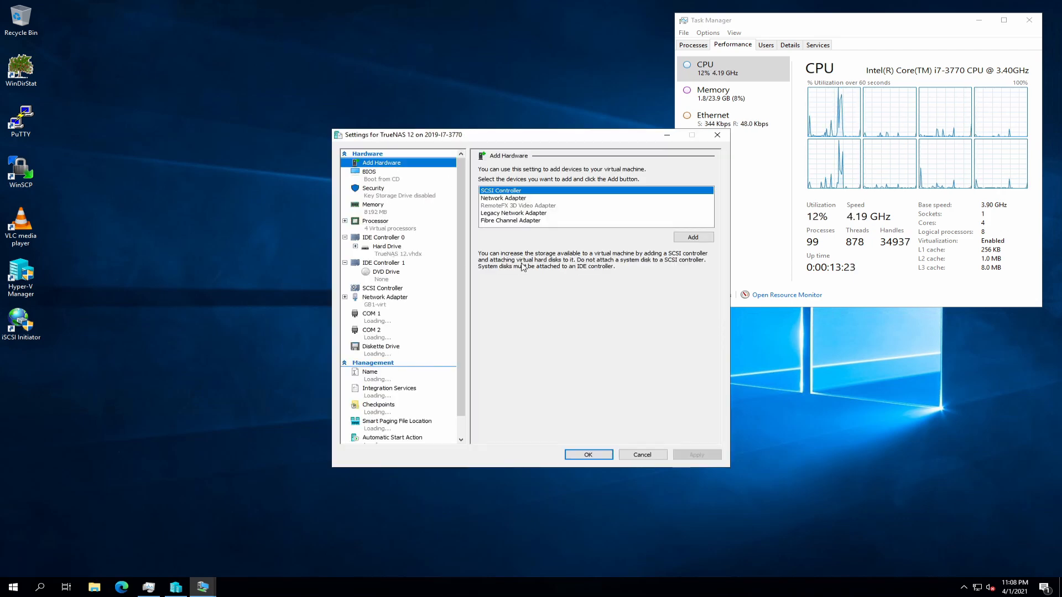
pyautogui.click(390, 289)
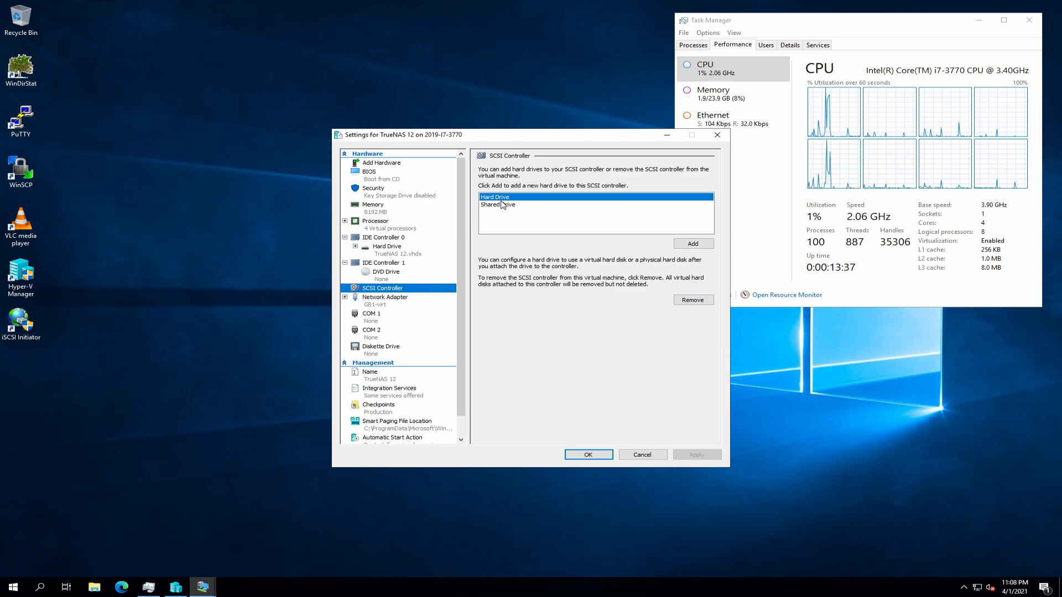
pyautogui.click(693, 244)
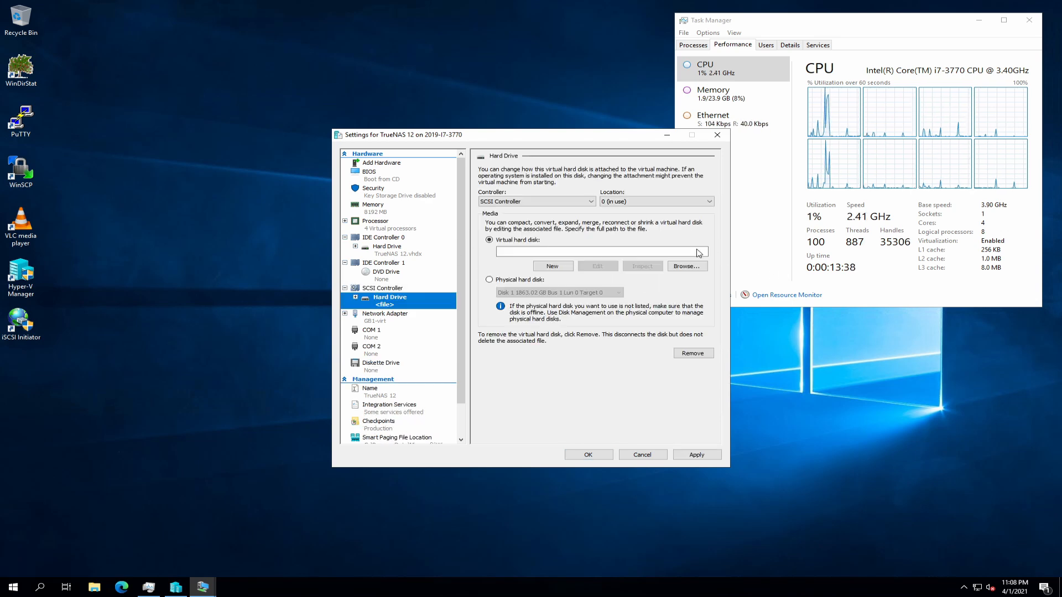
pyautogui.click(520, 280)
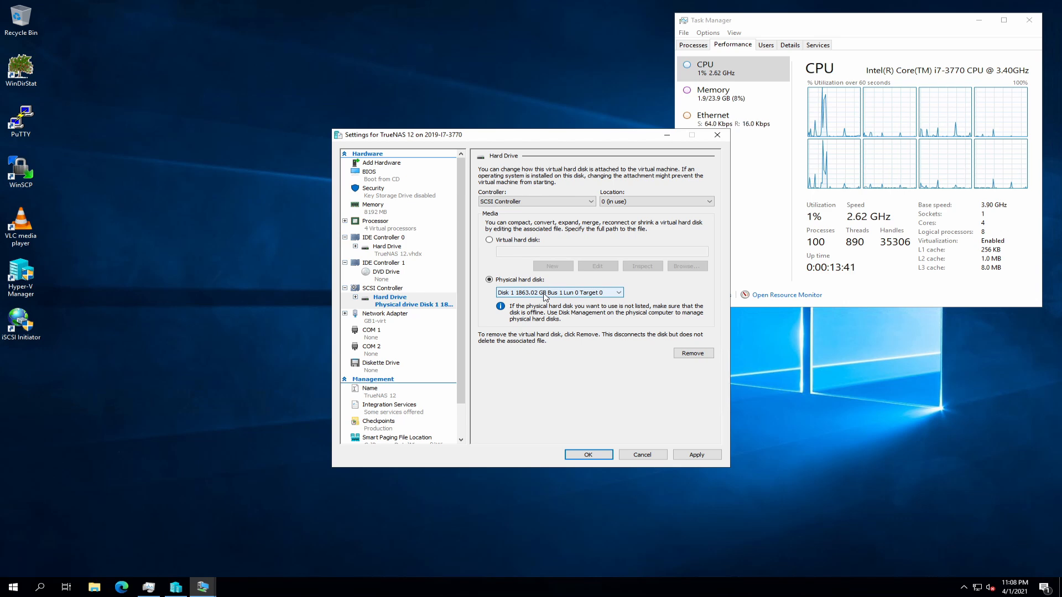
pyautogui.click(543, 294)
pyautogui.click(603, 302)
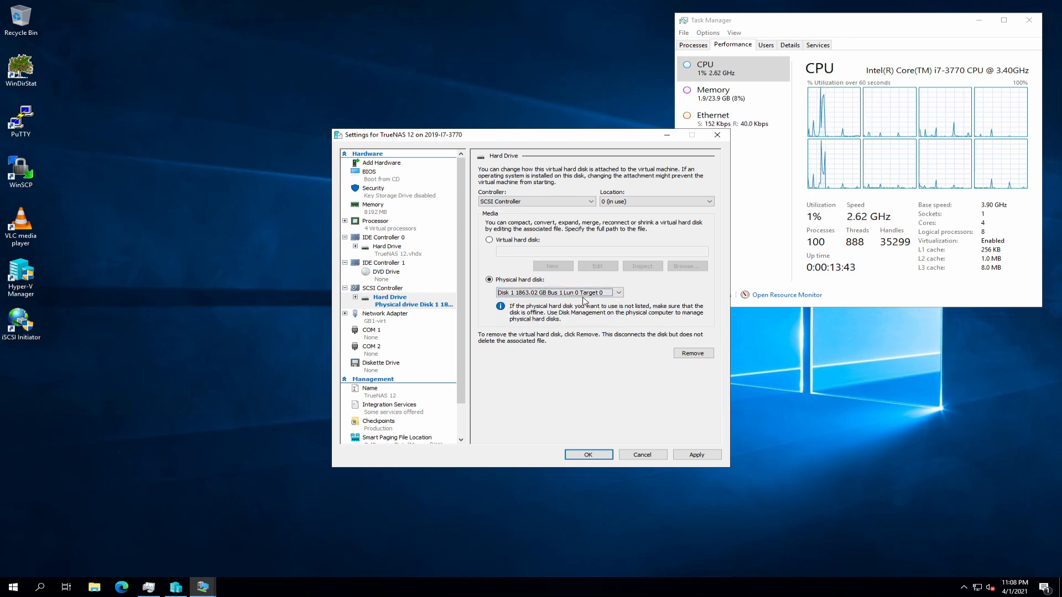
pyautogui.click(712, 454)
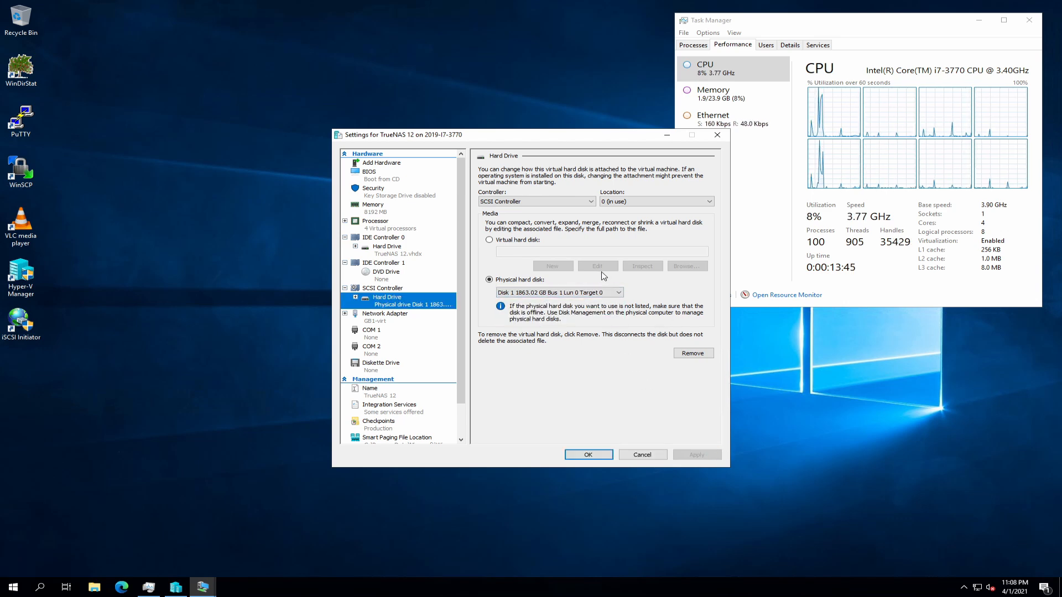
# - Attach physical Disks 2 and 3 as further SCSI hard drives, applying each
pyautogui.click(380, 288)
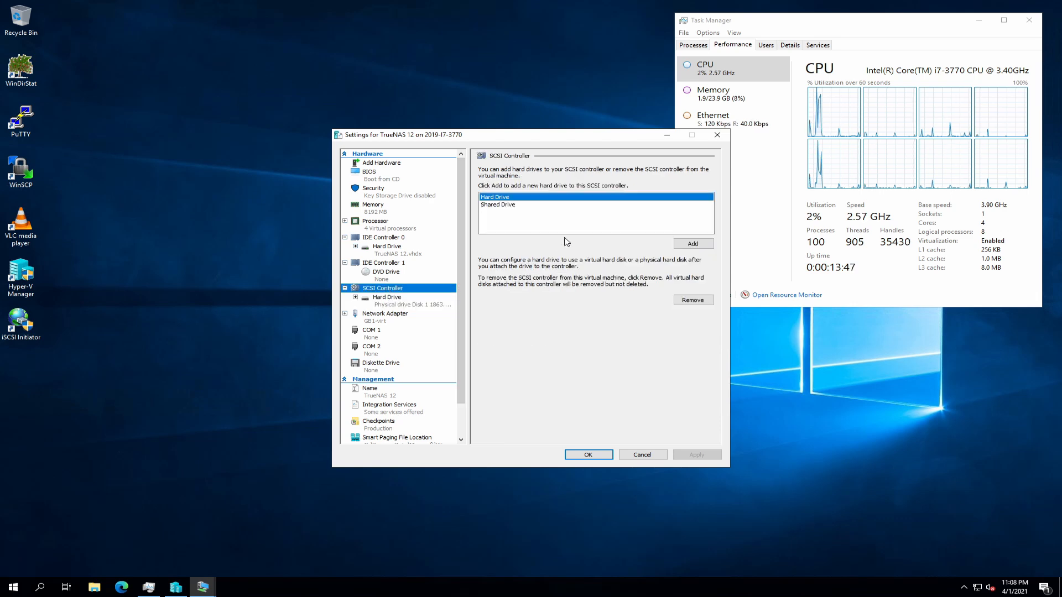
pyautogui.click(693, 249)
pyautogui.click(521, 280)
pyautogui.click(698, 455)
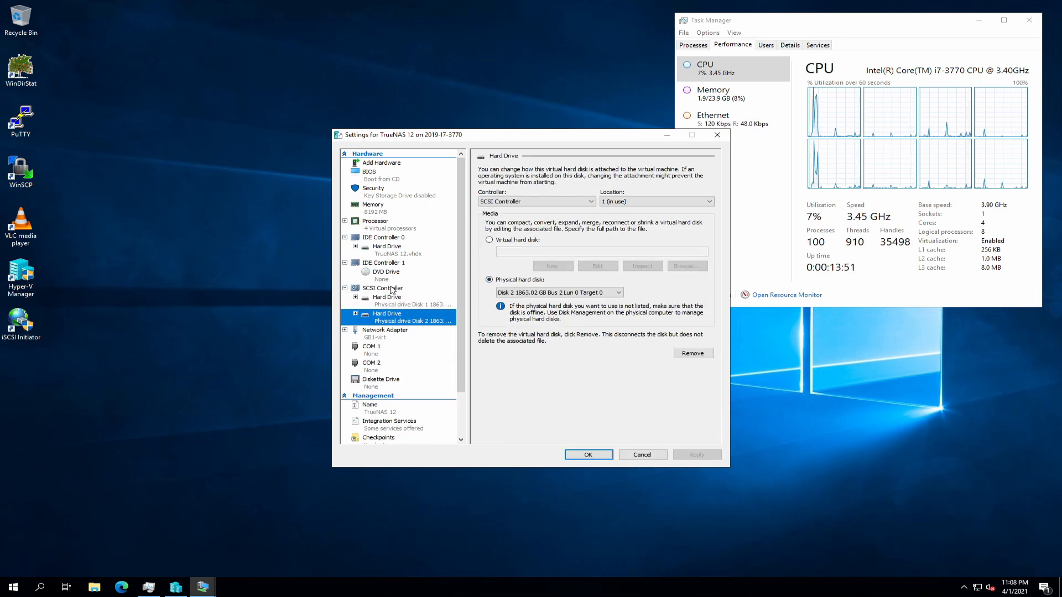
pyautogui.click(398, 290)
pyautogui.click(679, 245)
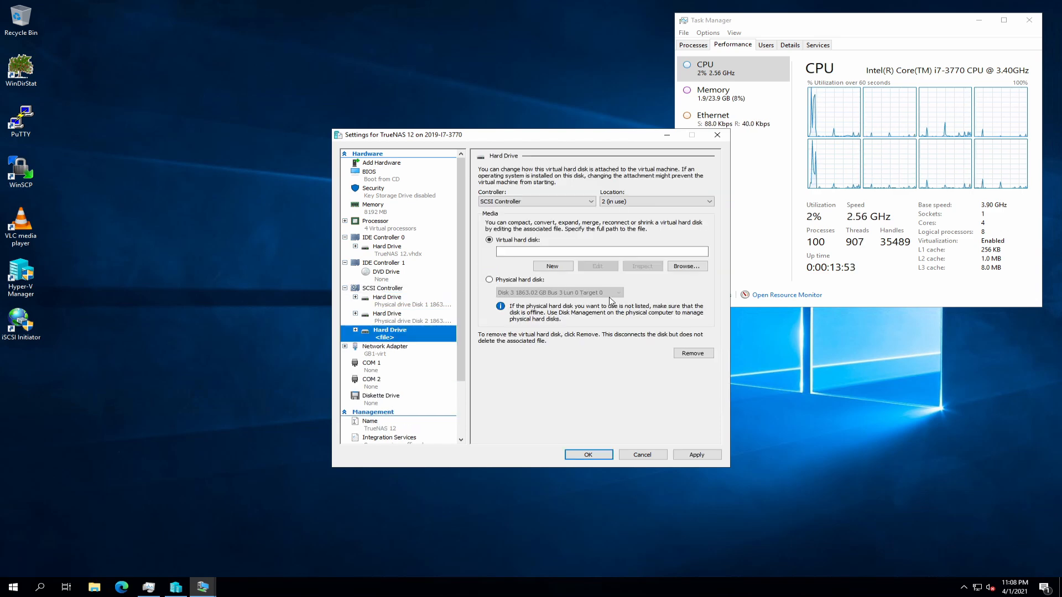
pyautogui.click(518, 280)
pyautogui.click(698, 455)
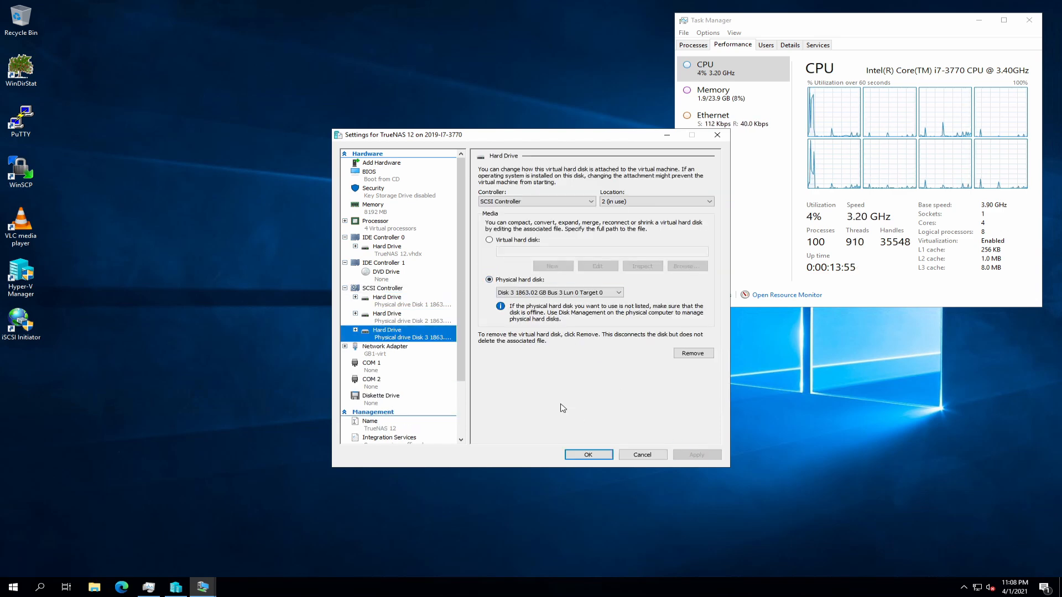
# - Attach physical Disk 4 to the SCSI controller and close the settings with OK
pyautogui.click(392, 289)
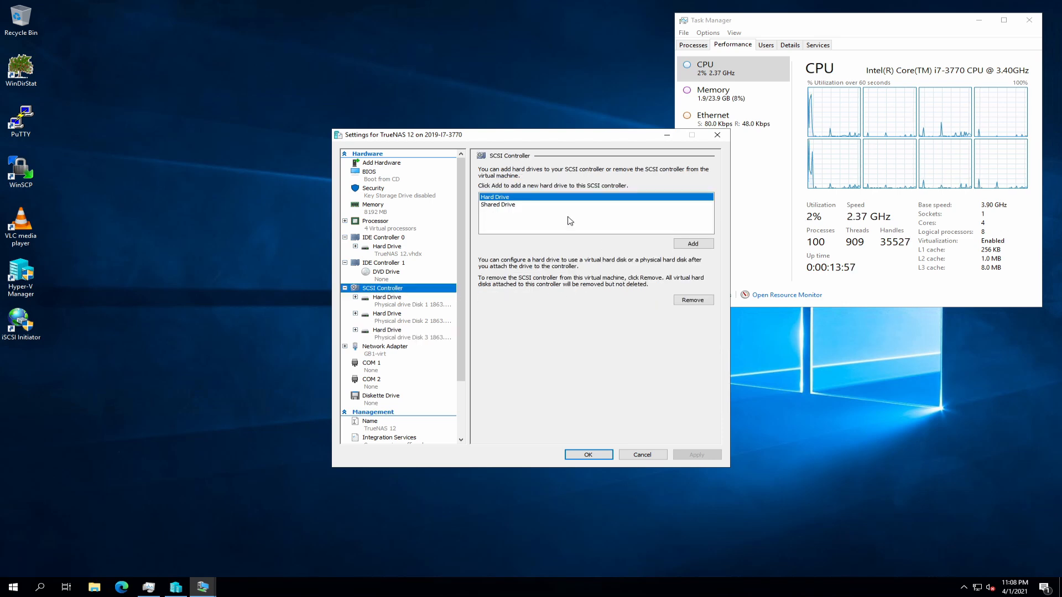
pyautogui.click(694, 244)
pyautogui.click(514, 280)
pyautogui.click(702, 454)
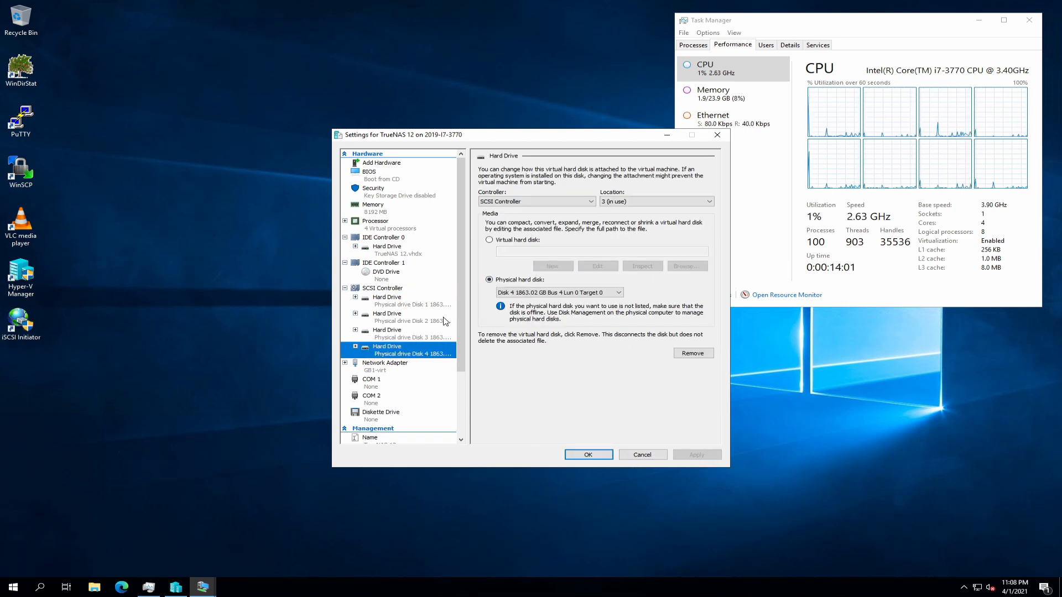
pyautogui.click(393, 291)
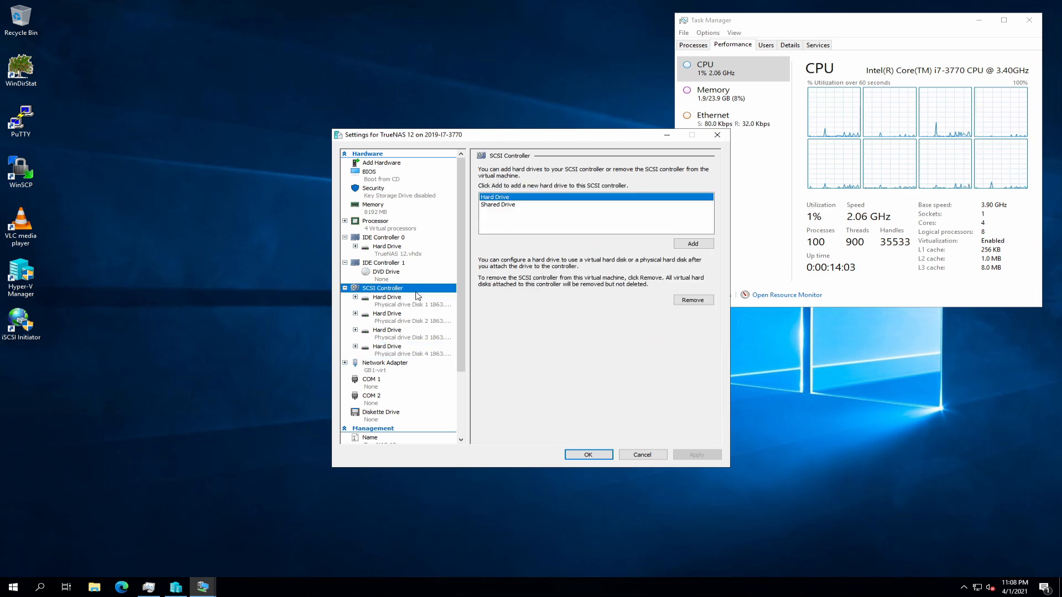
pyautogui.click(607, 455)
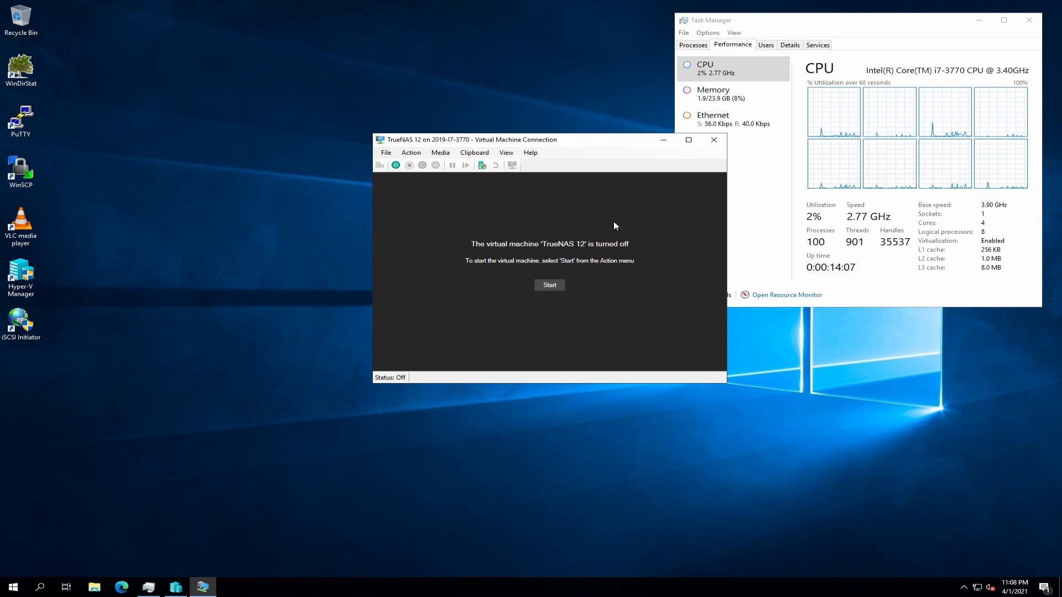
# - Start the TrueNAS 12 VM from its Virtual Machine Connection window
pyautogui.click(396, 165)
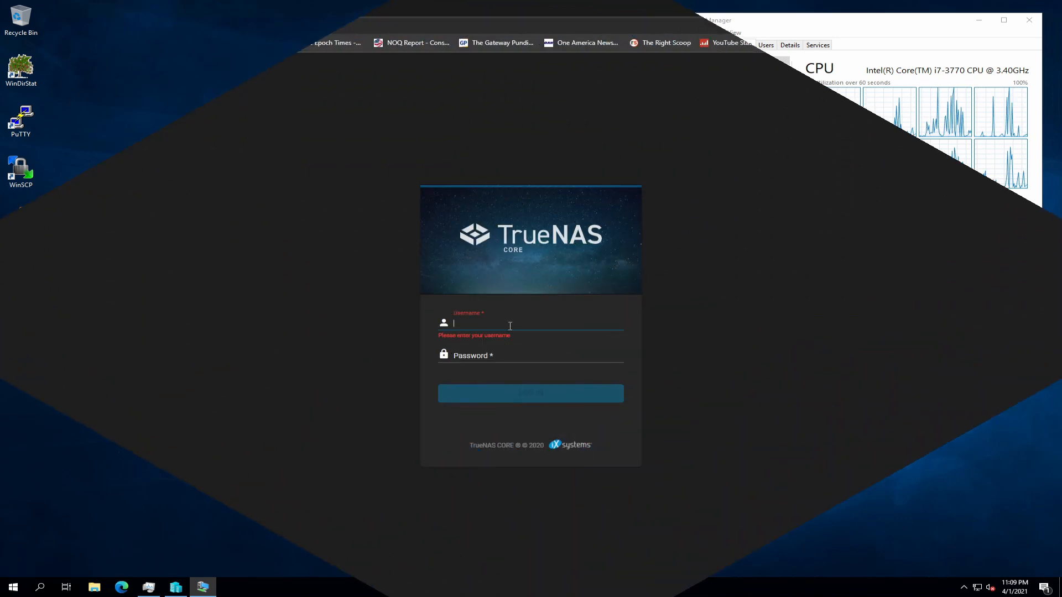
# - Log in as root with the account password and close the Bitwarden save-password bar
pyautogui.write('root')
pyautogui.press('Tab')
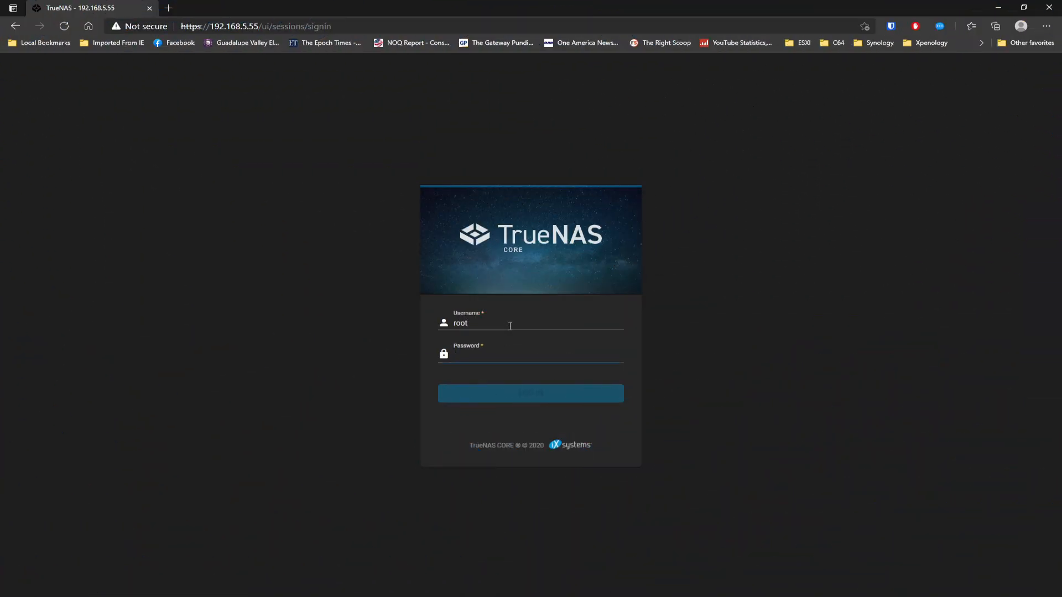
pyautogui.write('*')
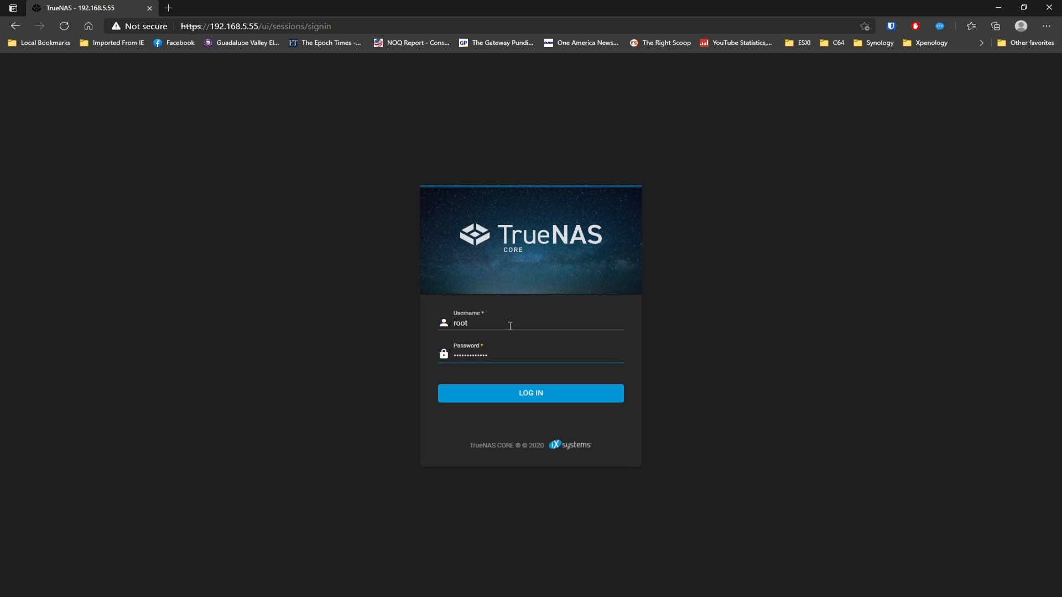
pyautogui.click(548, 399)
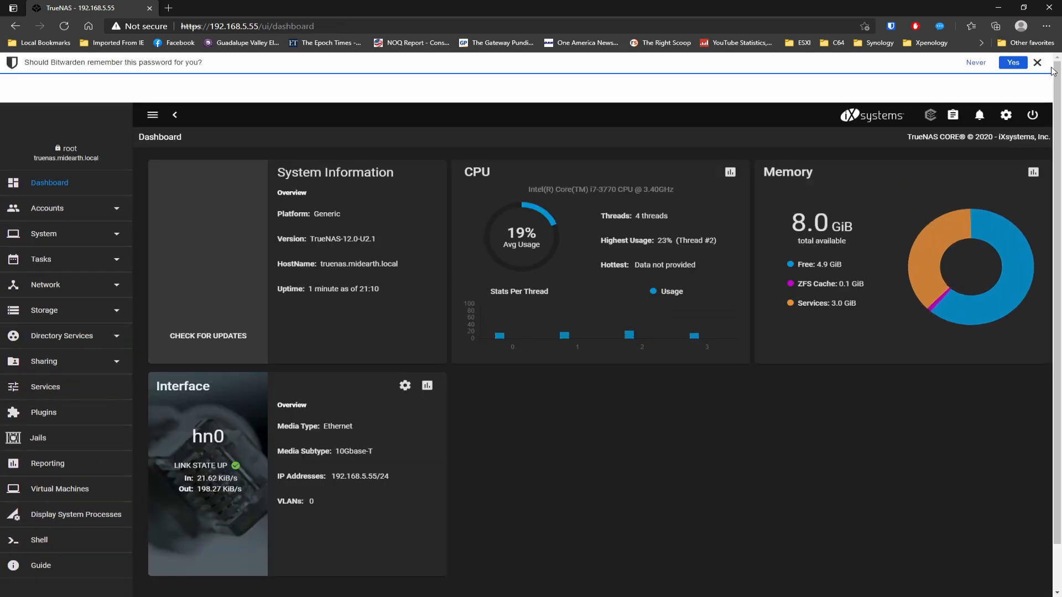
pyautogui.click(1039, 63)
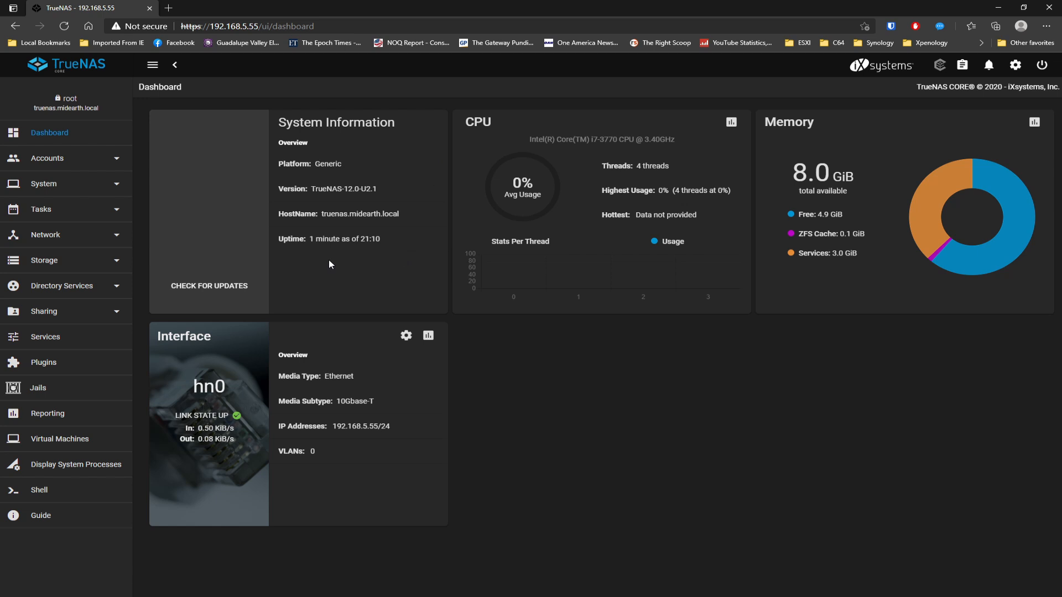
# - Start creating a new pool and let Suggest Layout place all four disks
pyautogui.click(43, 260)
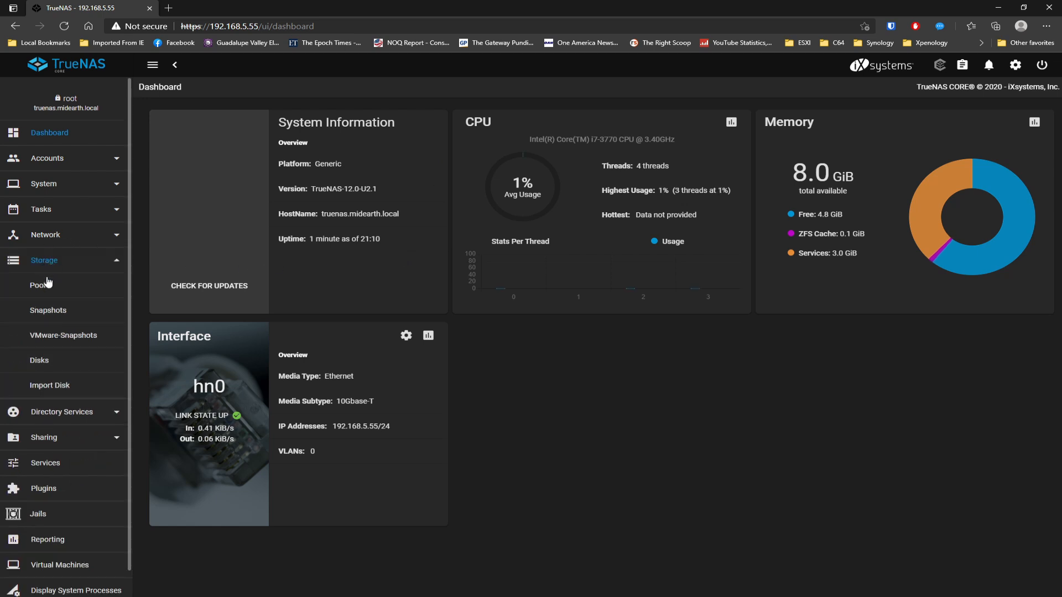
pyautogui.click(61, 289)
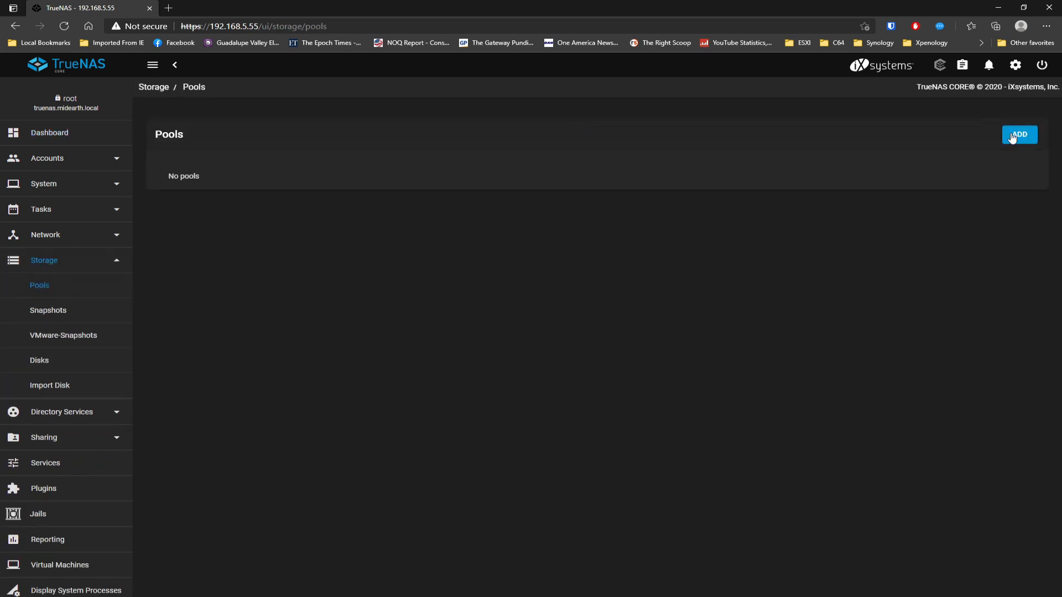
pyautogui.click(1012, 136)
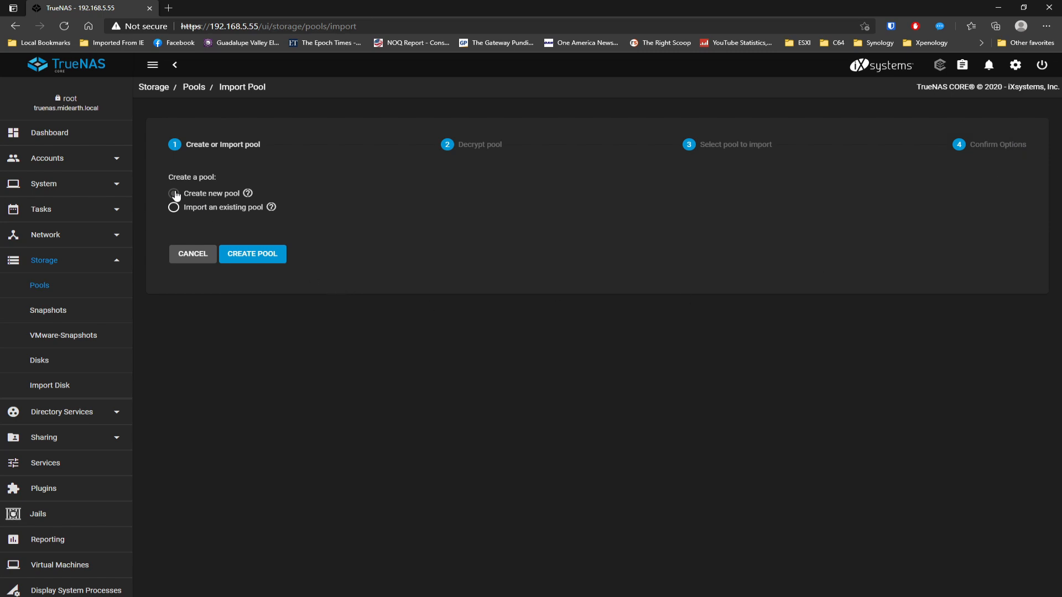
pyautogui.click(252, 253)
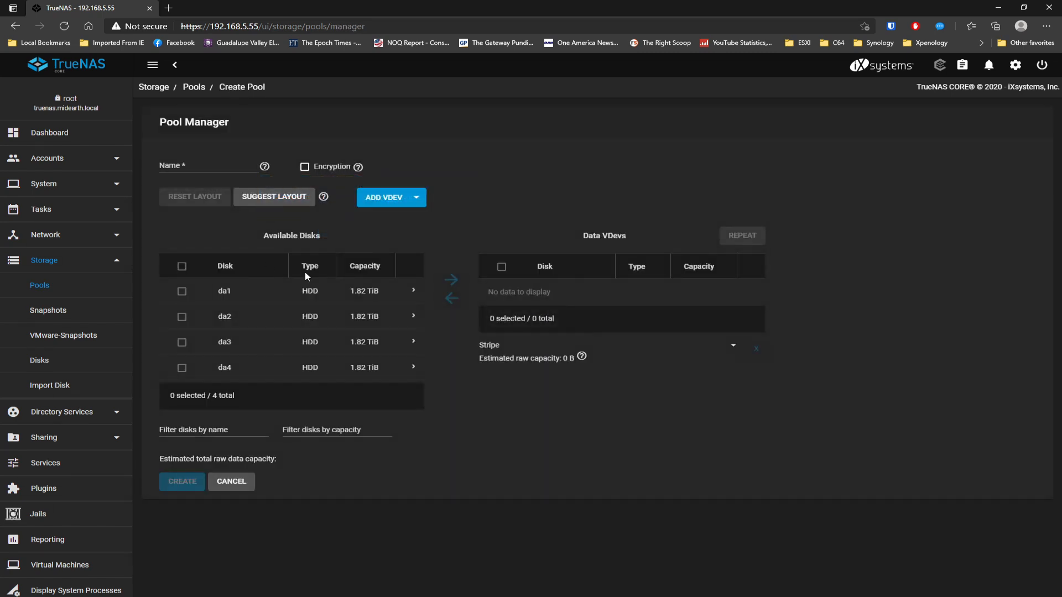
pyautogui.click(265, 198)
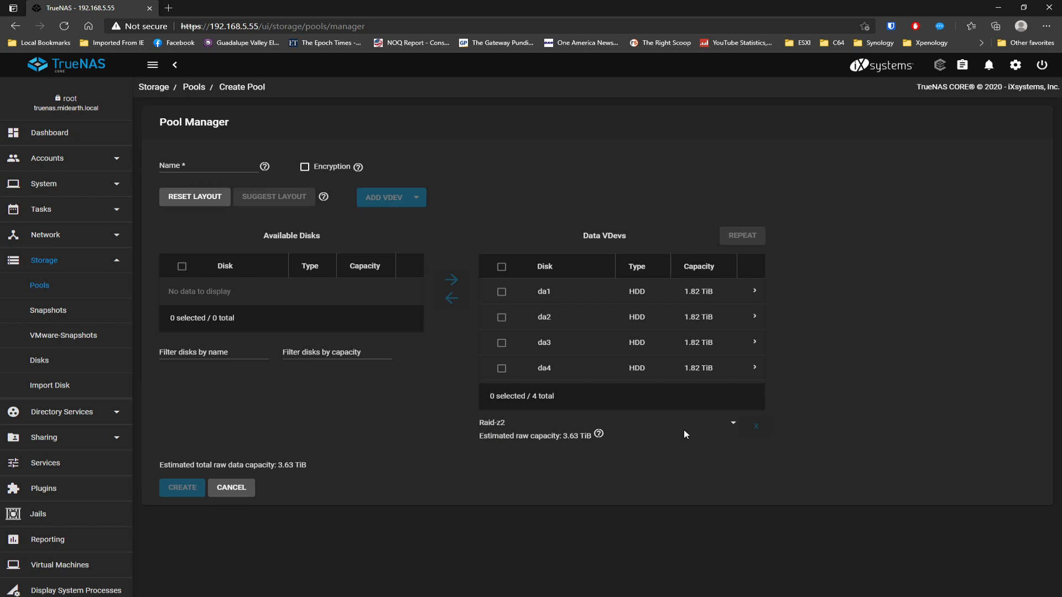
# - Switch the data vdev to Raid-z and name the pool TestPool
pyautogui.click(734, 424)
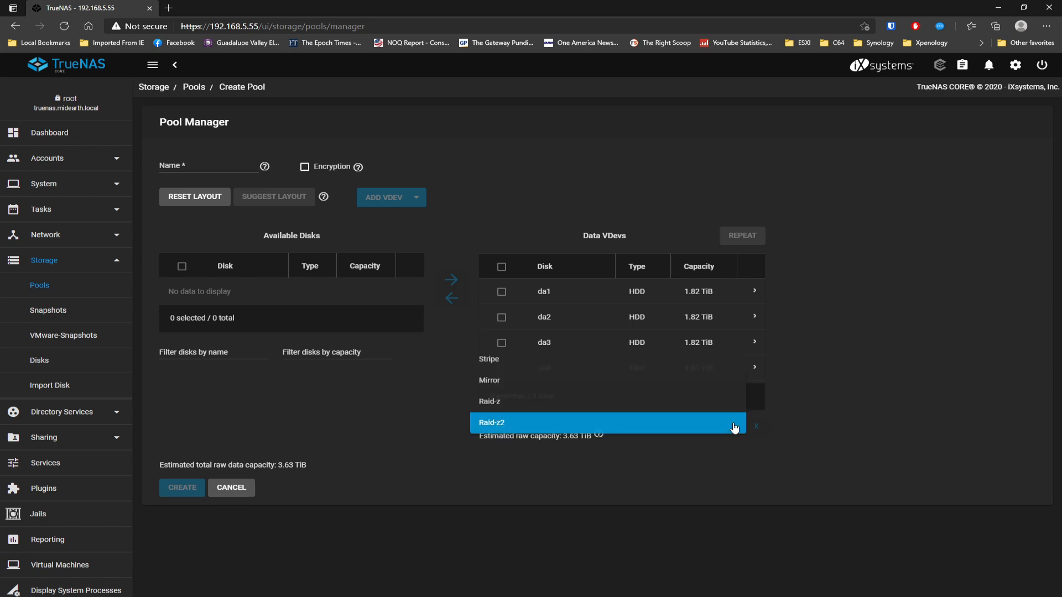
pyautogui.click(539, 404)
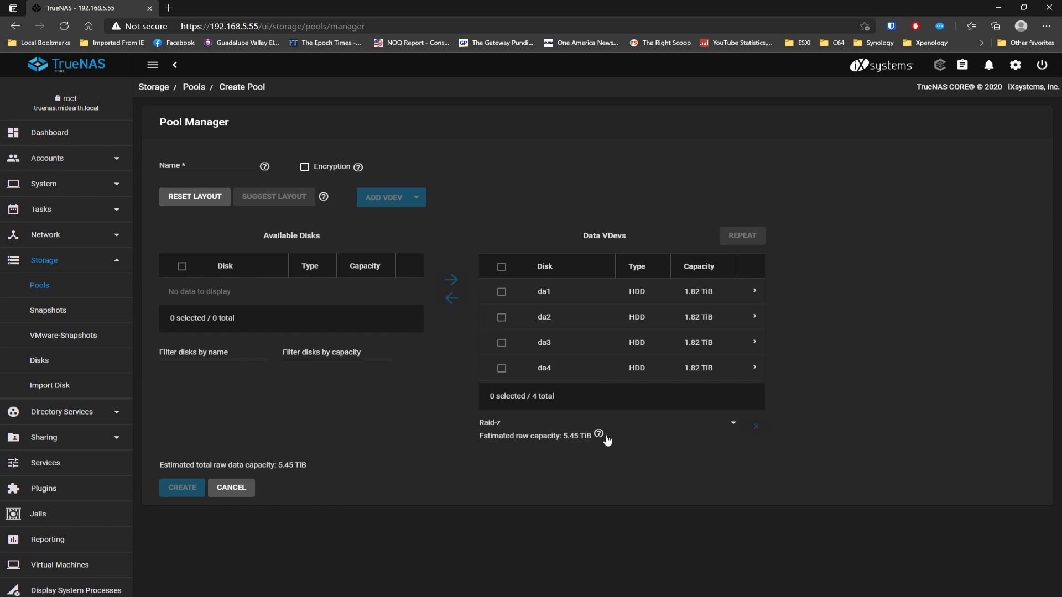
pyautogui.click(192, 165)
pyautogui.write('TestPool')
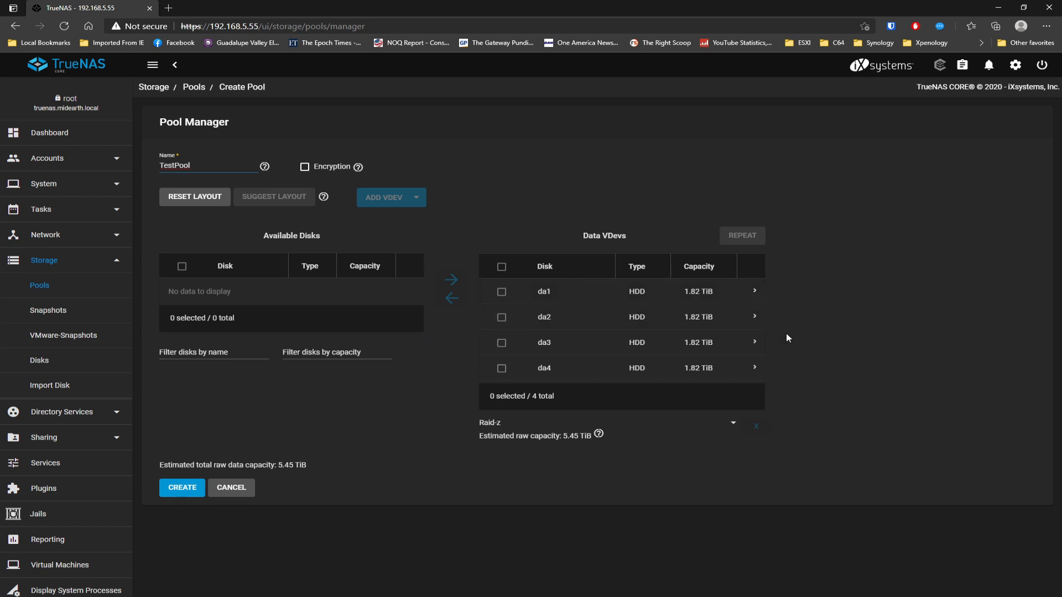
# - Create TestPool, confirming that the four disks will be erased
pyautogui.click(175, 492)
pyautogui.click(453, 350)
pyautogui.click(598, 351)
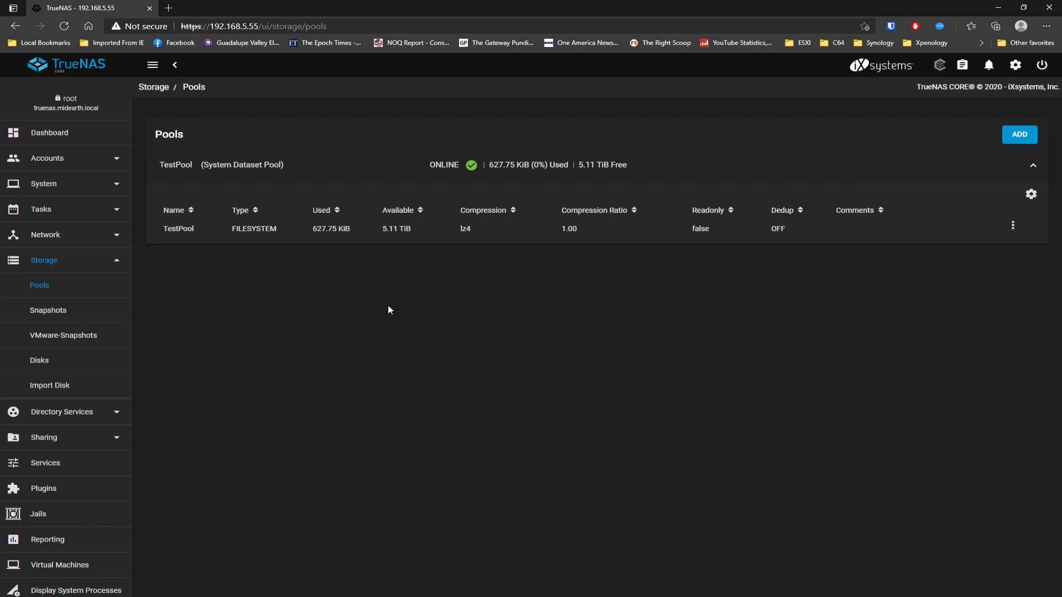
# - Inspect the TestPool dataset's actions menu, close it, and go to Storage > Disks
pyautogui.click(181, 227)
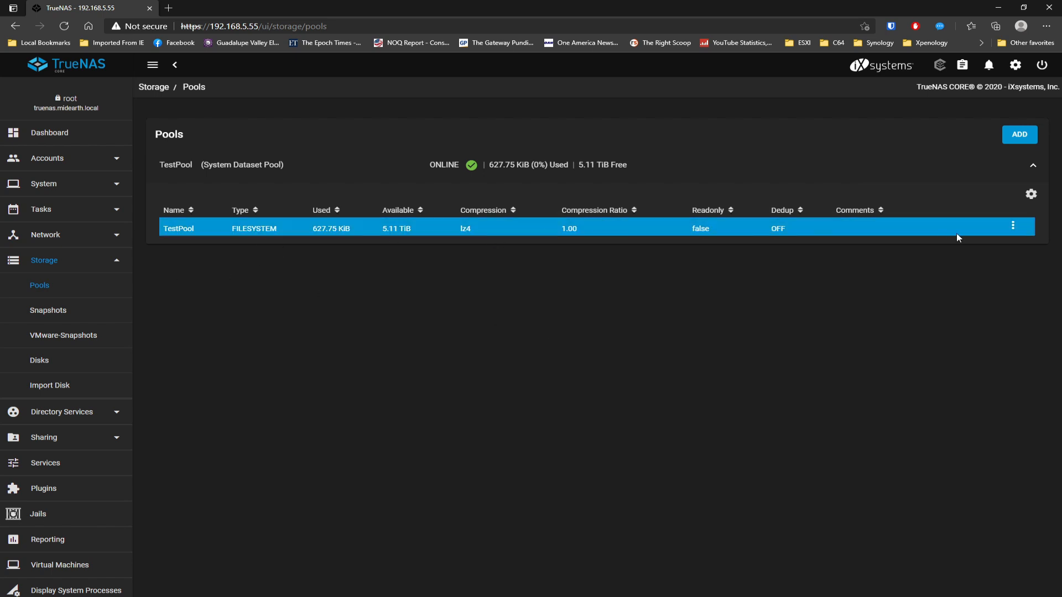
pyautogui.click(1013, 226)
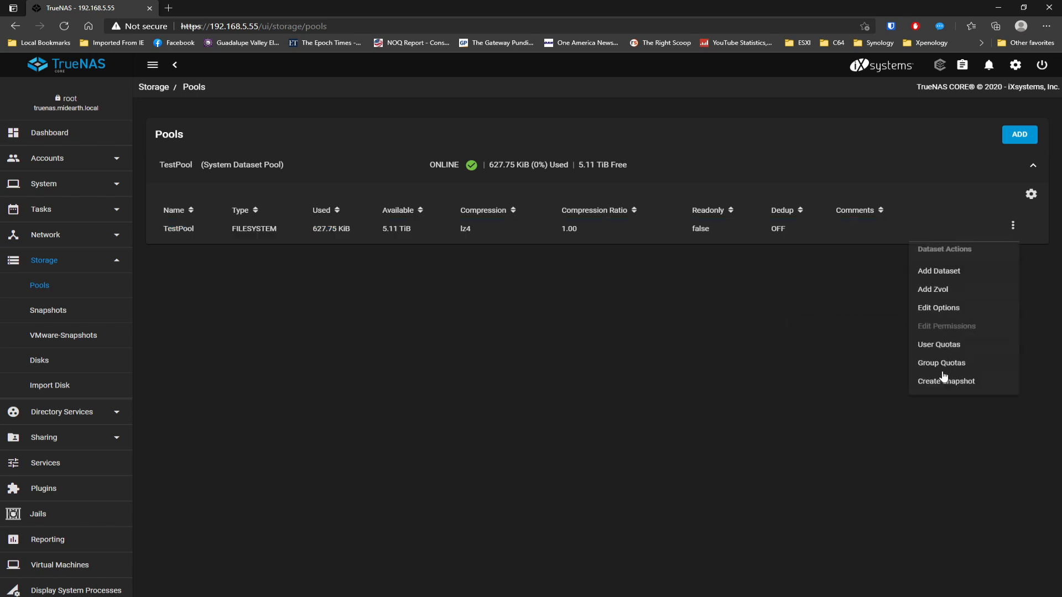
pyautogui.click(768, 304)
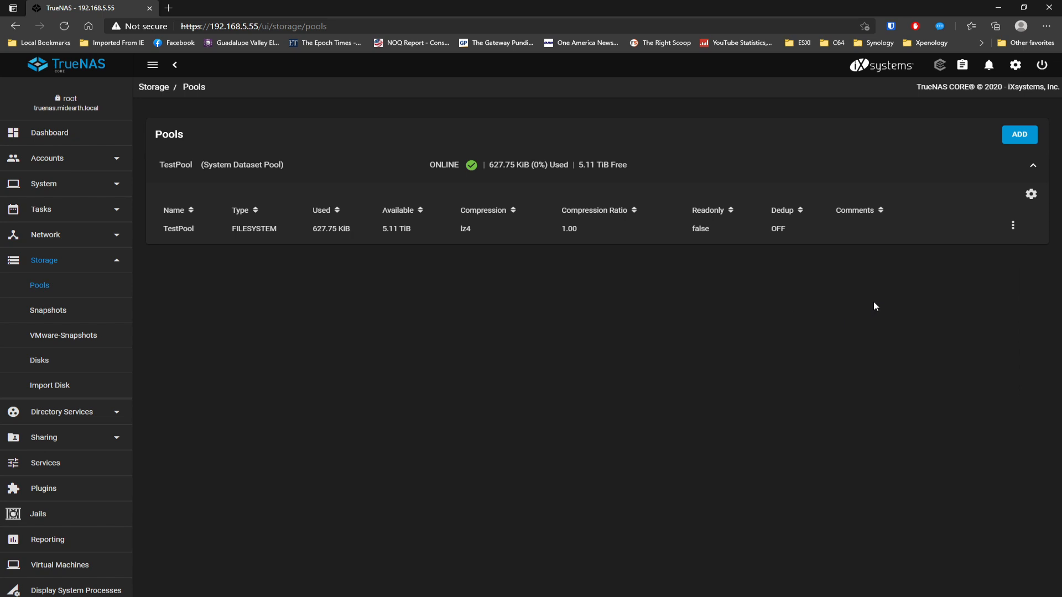
pyautogui.click(48, 363)
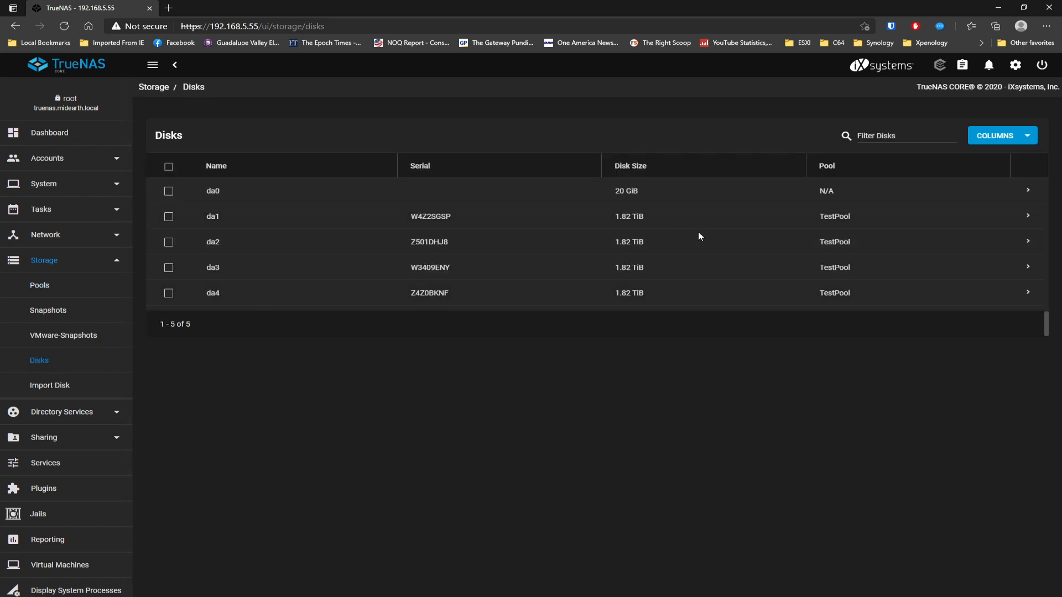
# - Expand disk da1's details row, then go back to the Dashboard
pyautogui.click(1027, 218)
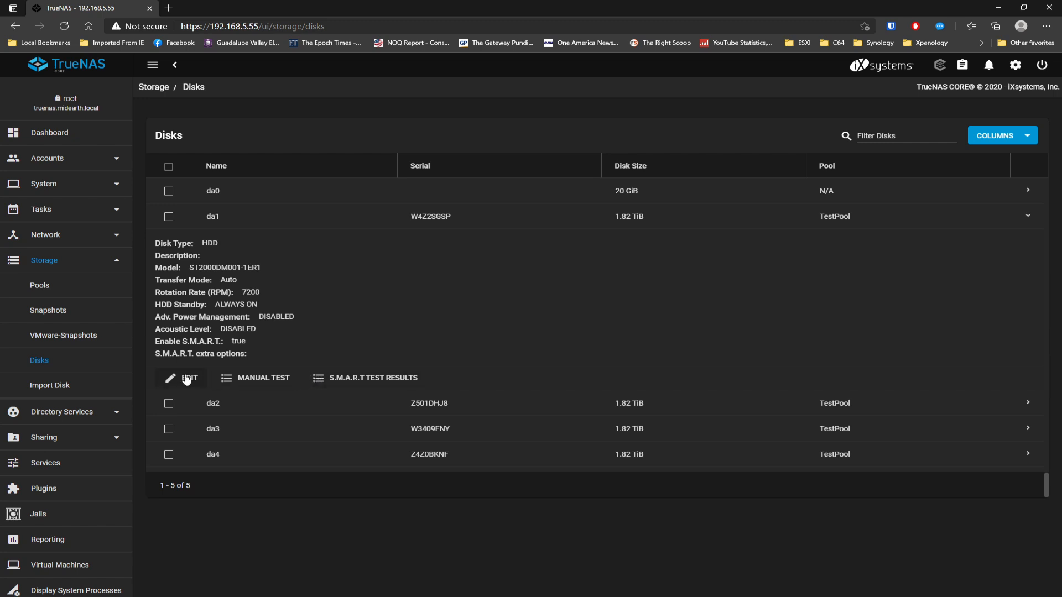
pyautogui.click(53, 135)
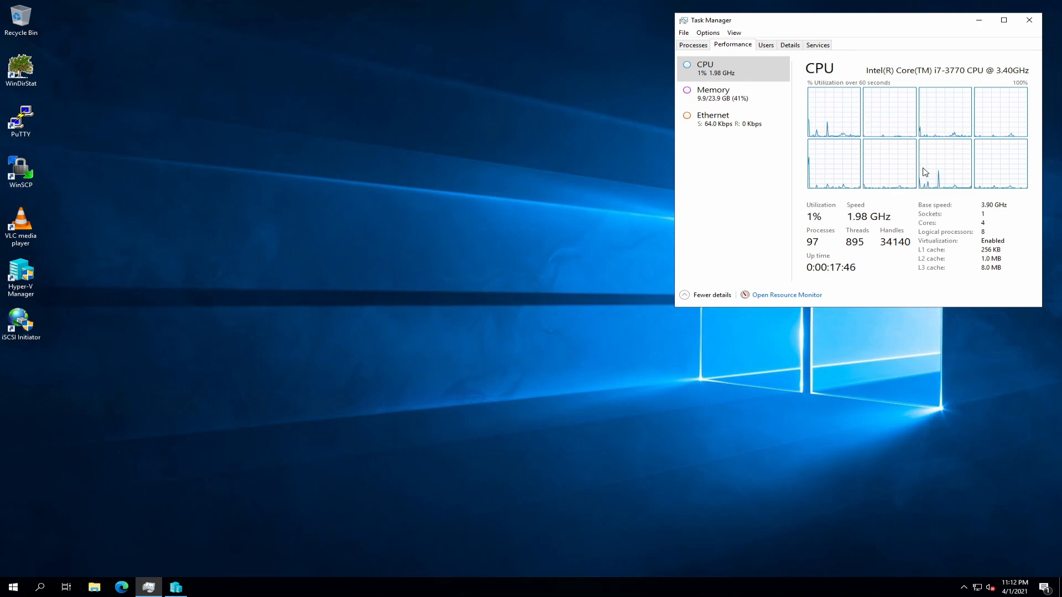
pyautogui.click(719, 99)
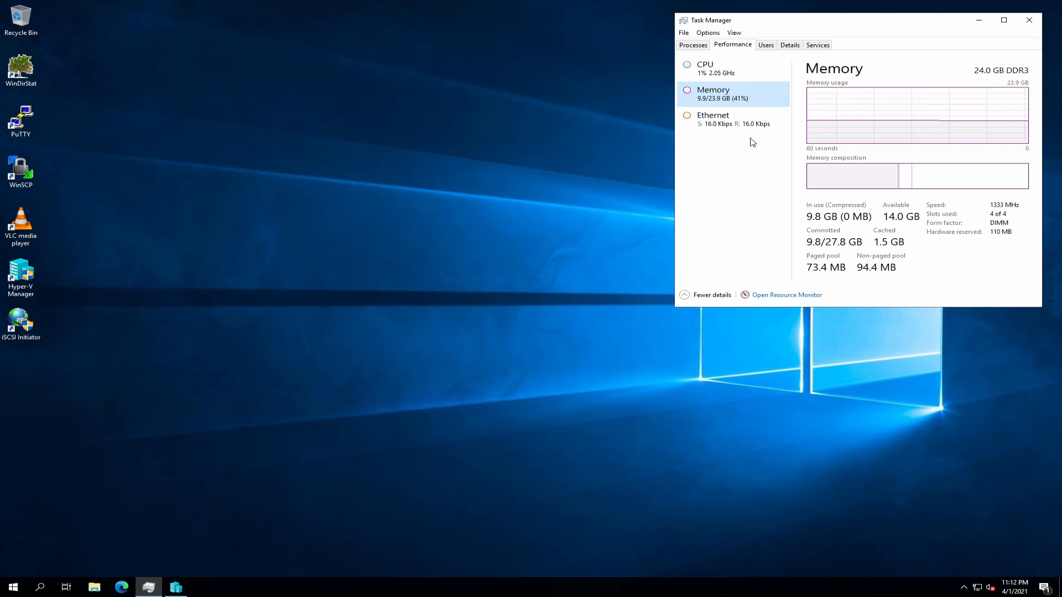
pyautogui.click(738, 125)
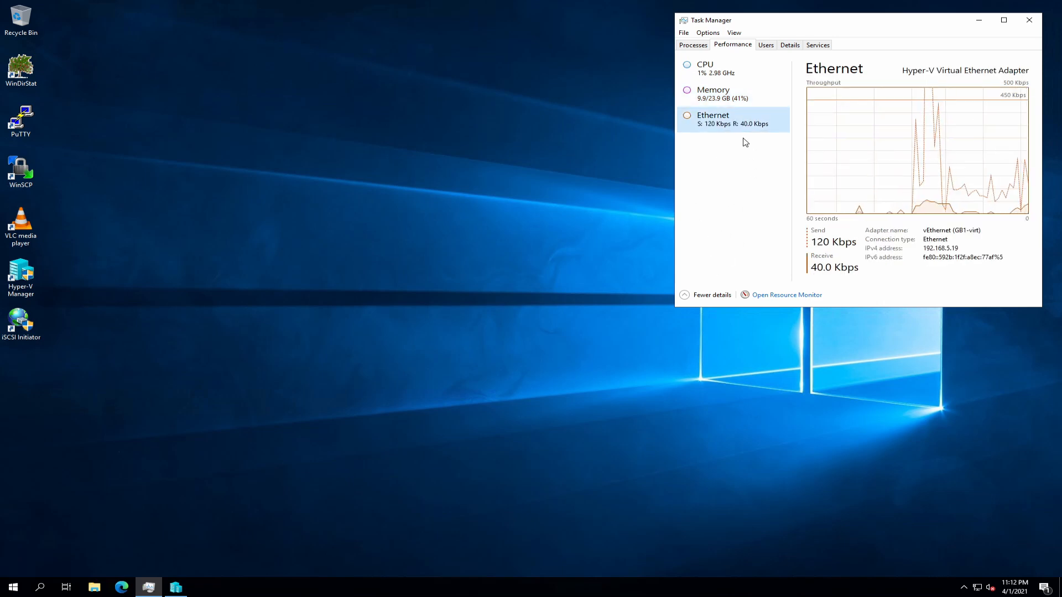
pyautogui.click(718, 77)
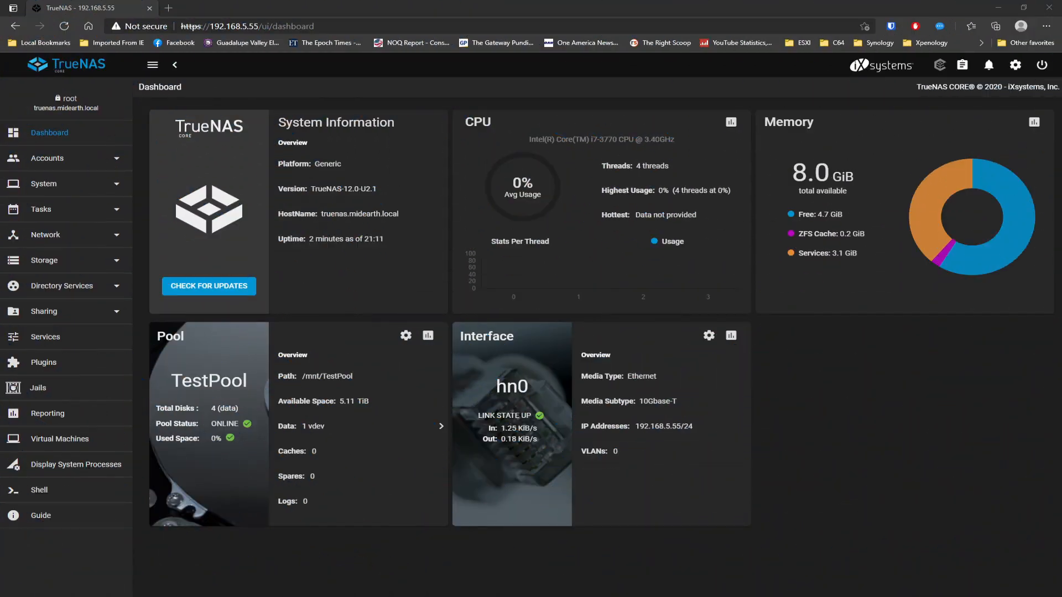
# - Start adding a new user under Accounts > Users, entering the user's full name and username
pyautogui.click(40, 209)
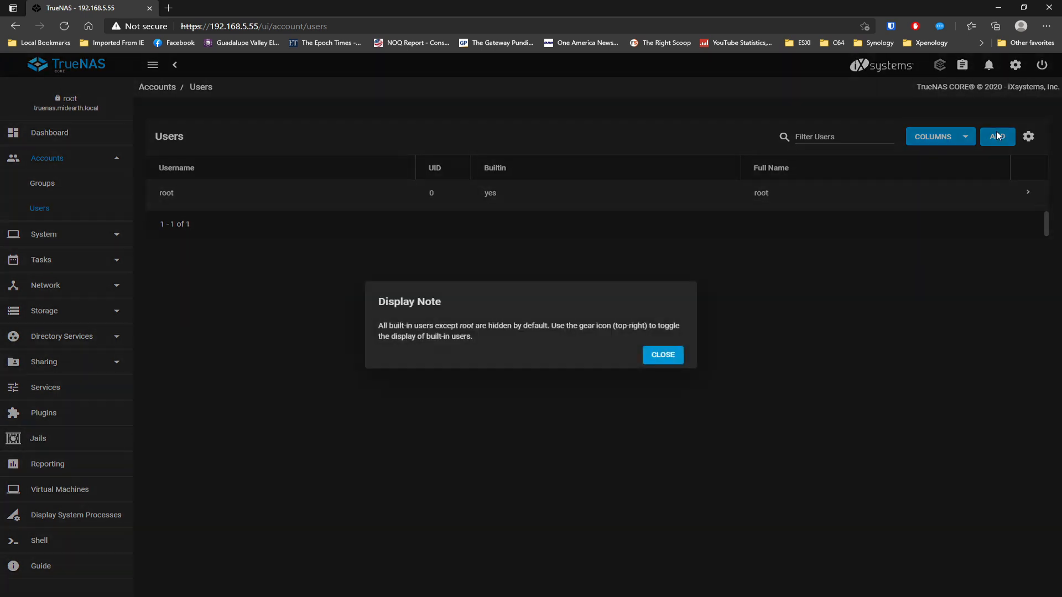
pyautogui.click(666, 359)
pyautogui.click(996, 140)
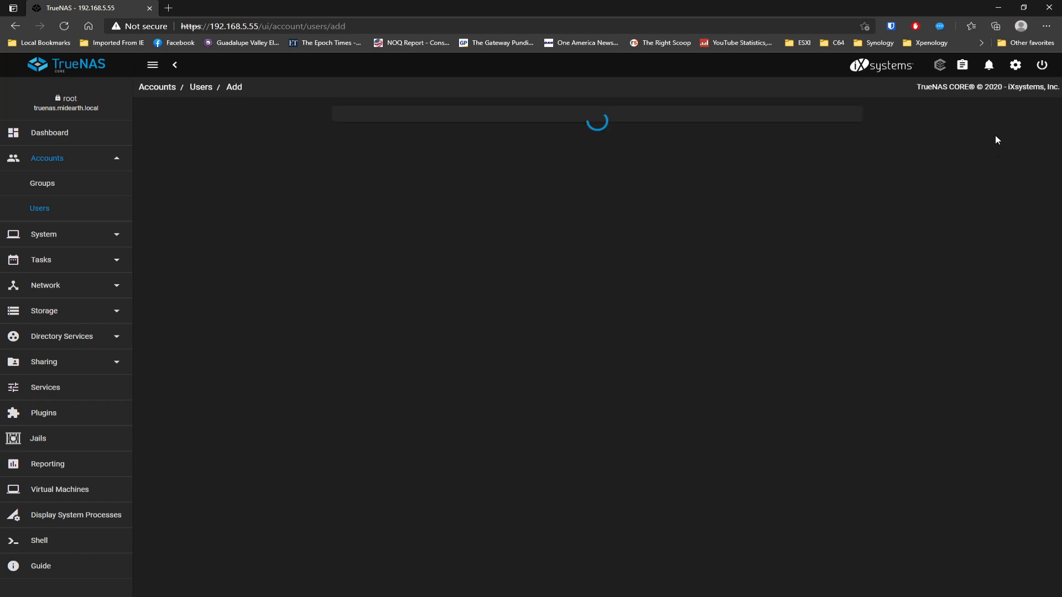
pyautogui.click(419, 139)
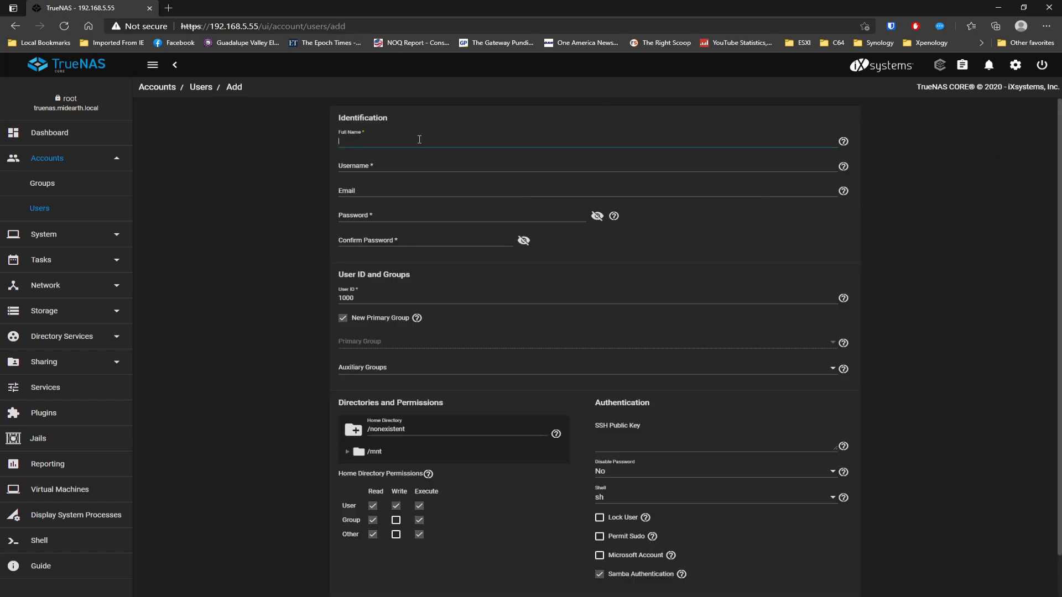
pyautogui.write('Bill Adama')
pyautogui.press('Tab')
pyautogui.write('adama')
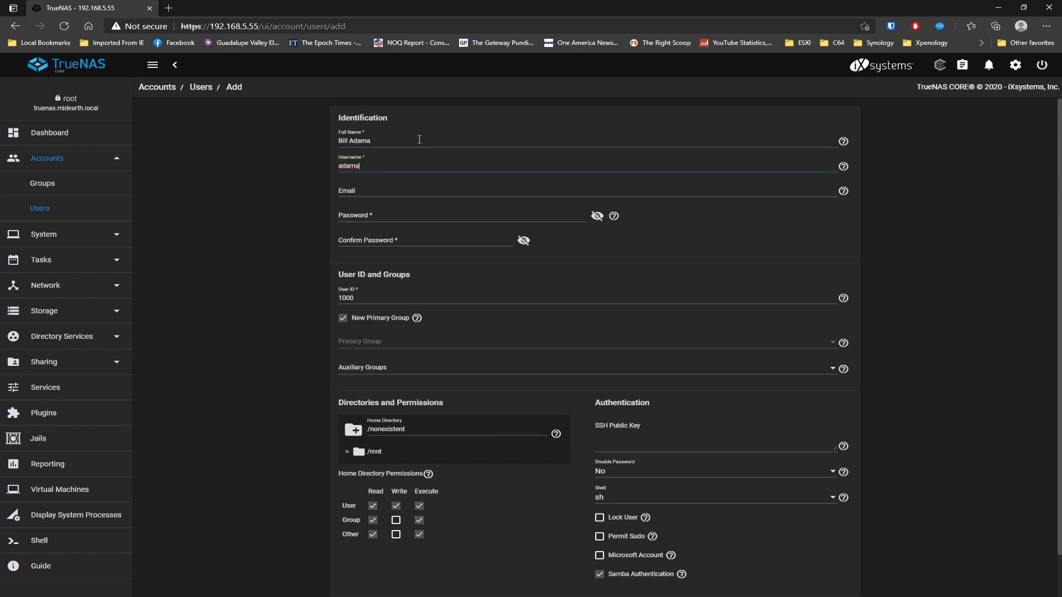
# - Fill in the user's password, enable Microsoft Account, and submit the new user
pyautogui.press('Tab')
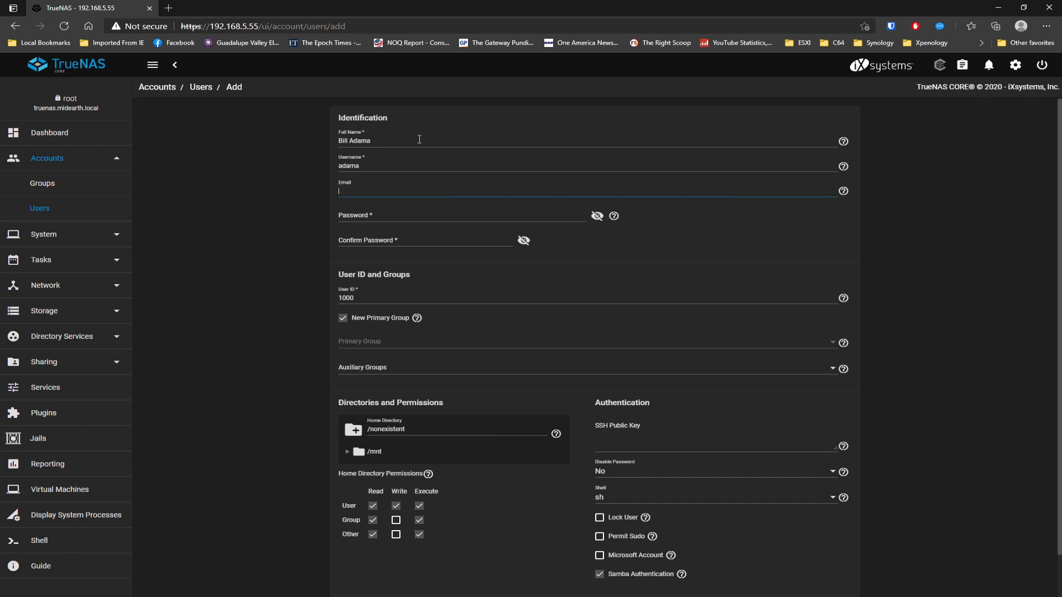
pyautogui.press('Tab')
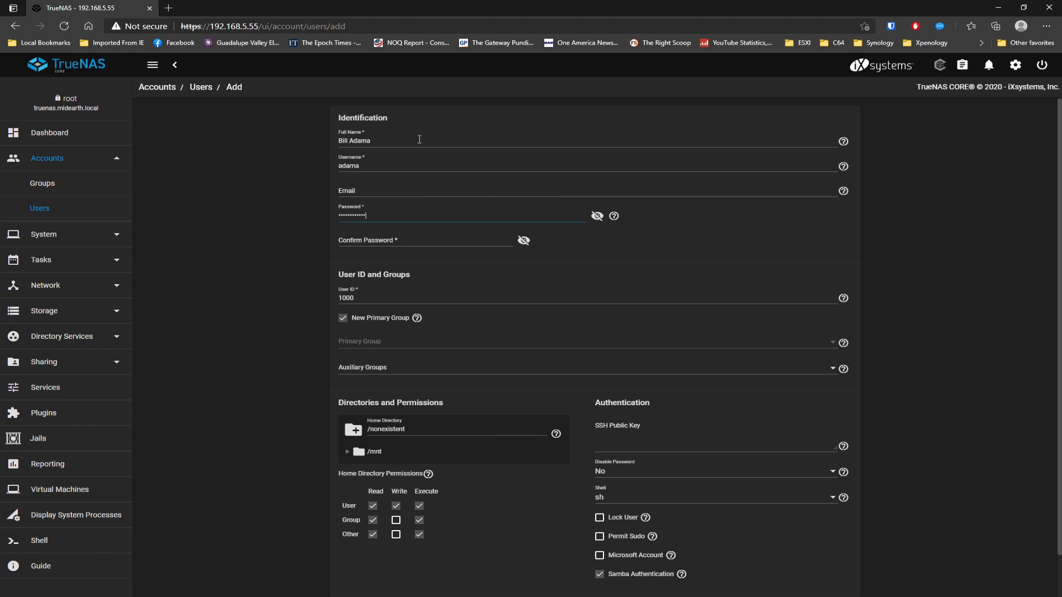
pyautogui.press('Tab')
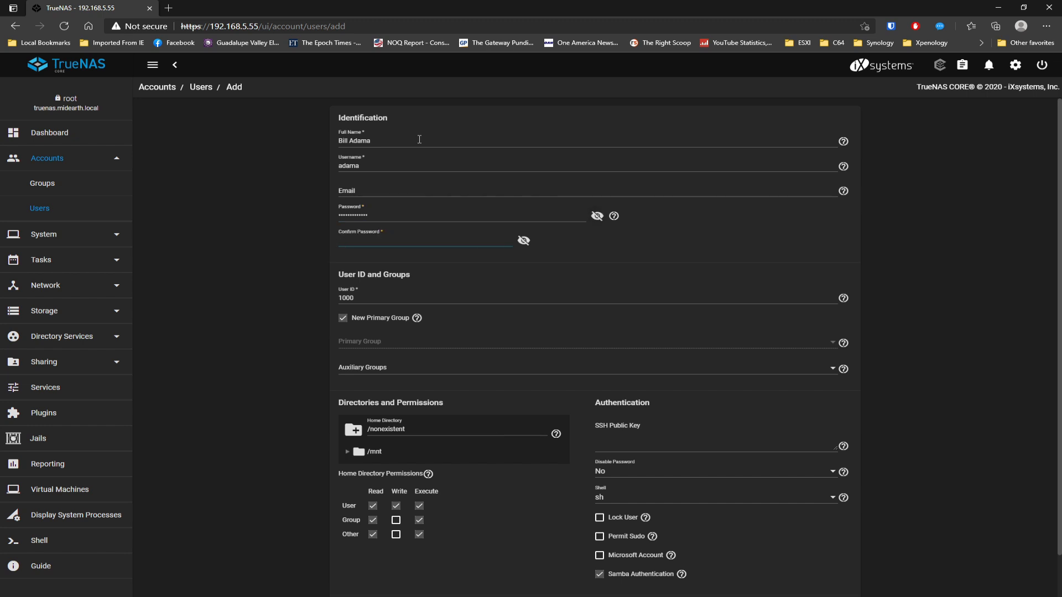
pyautogui.write('a')
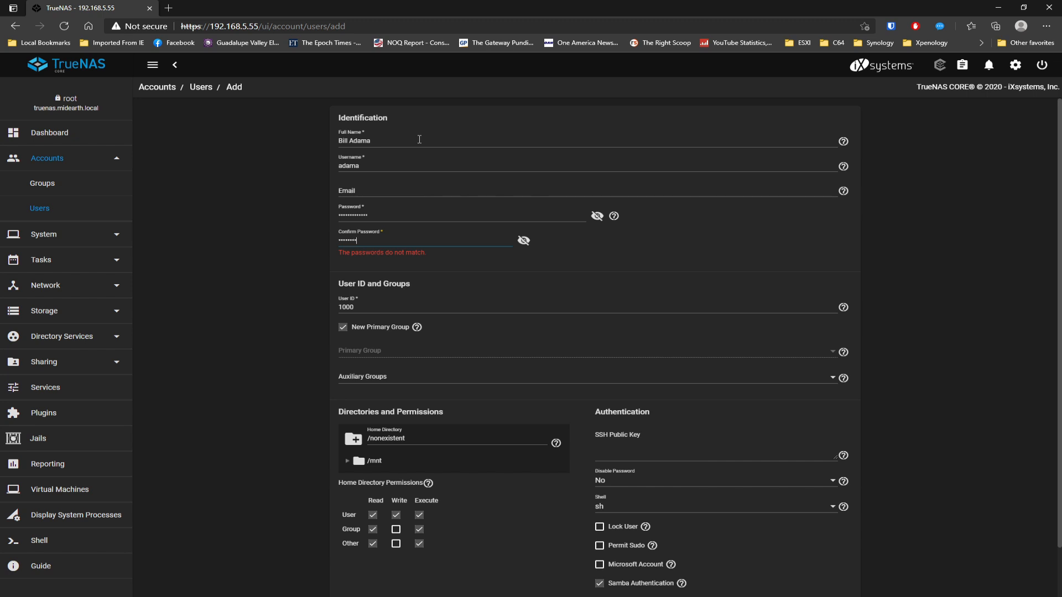
pyautogui.write('**')
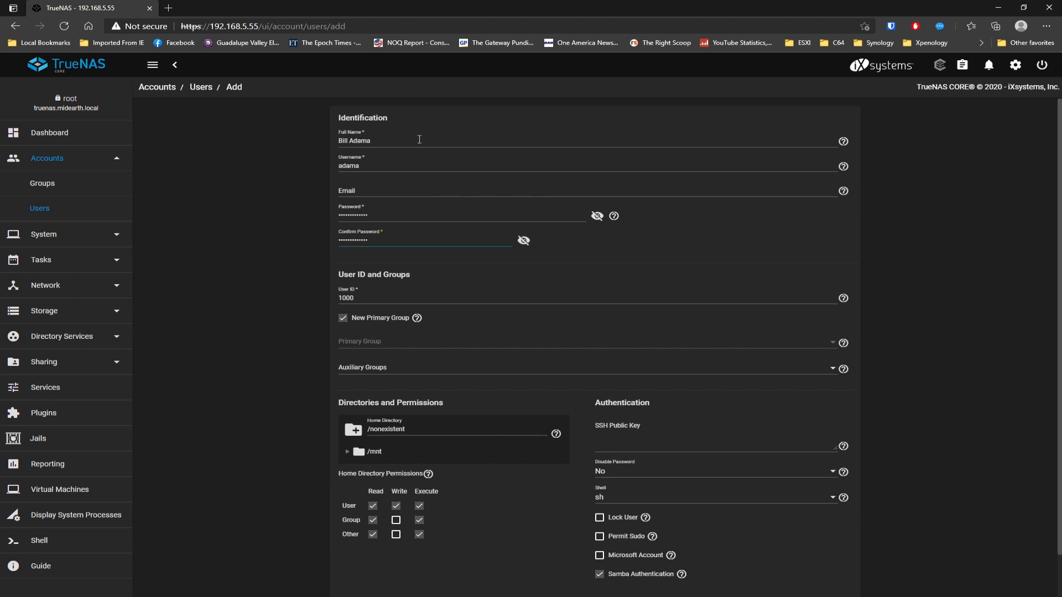
pyautogui.scroll(-1, 955, 287)
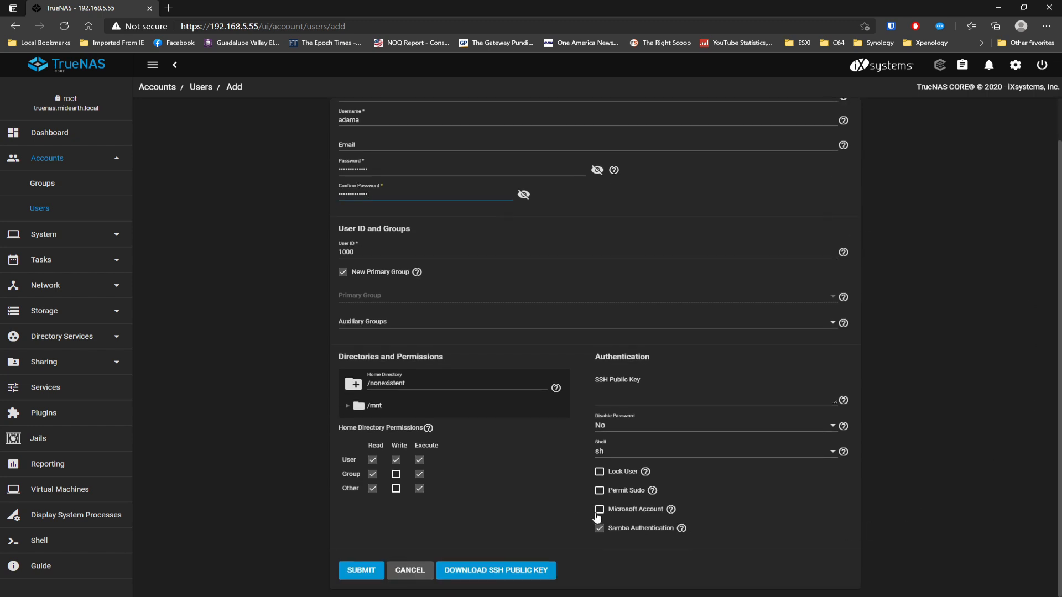
pyautogui.click(671, 510)
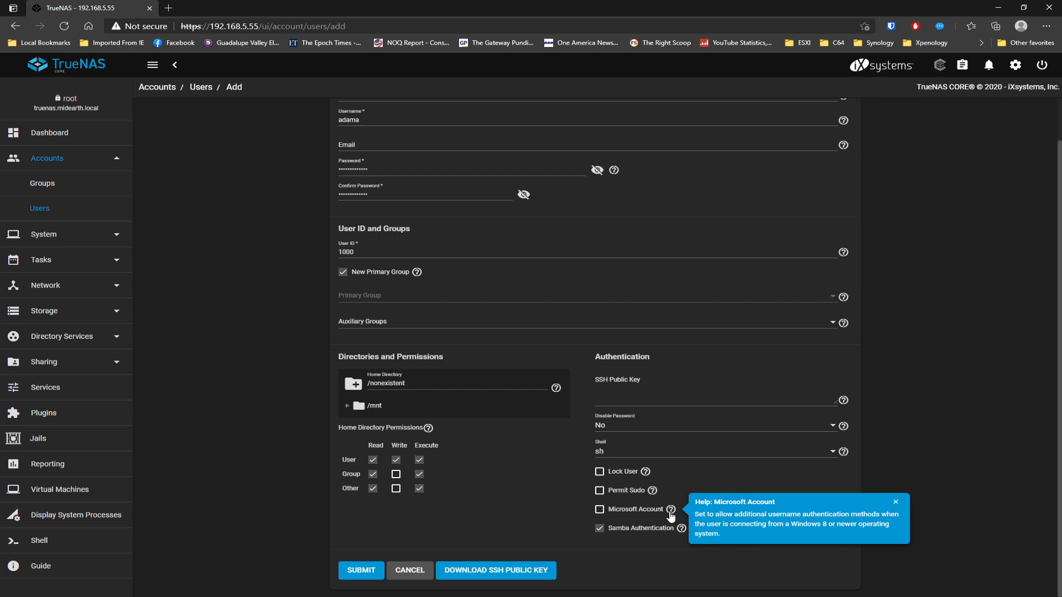
pyautogui.click(600, 512)
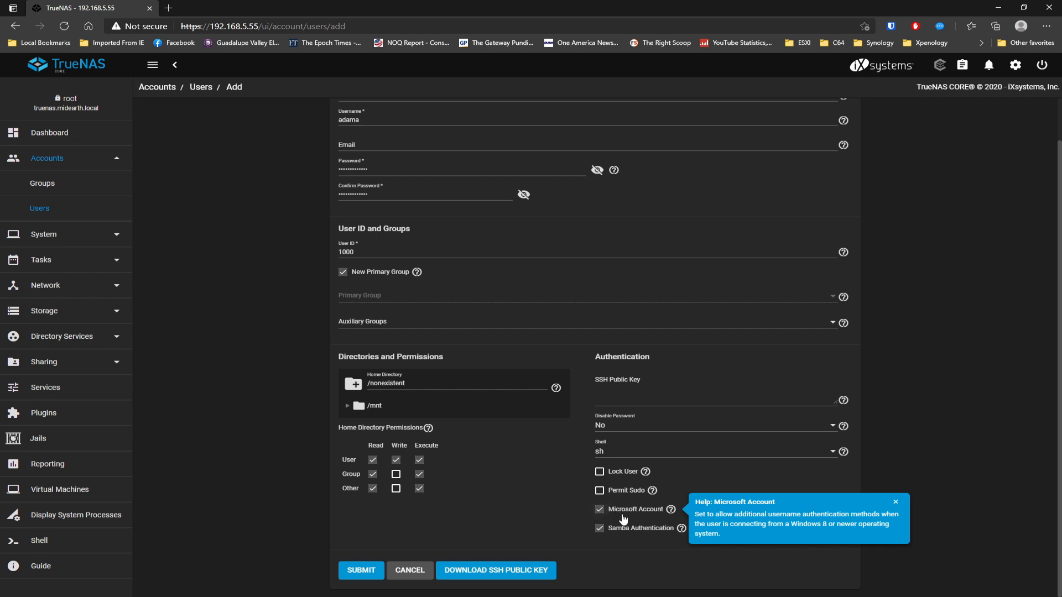
pyautogui.click(367, 567)
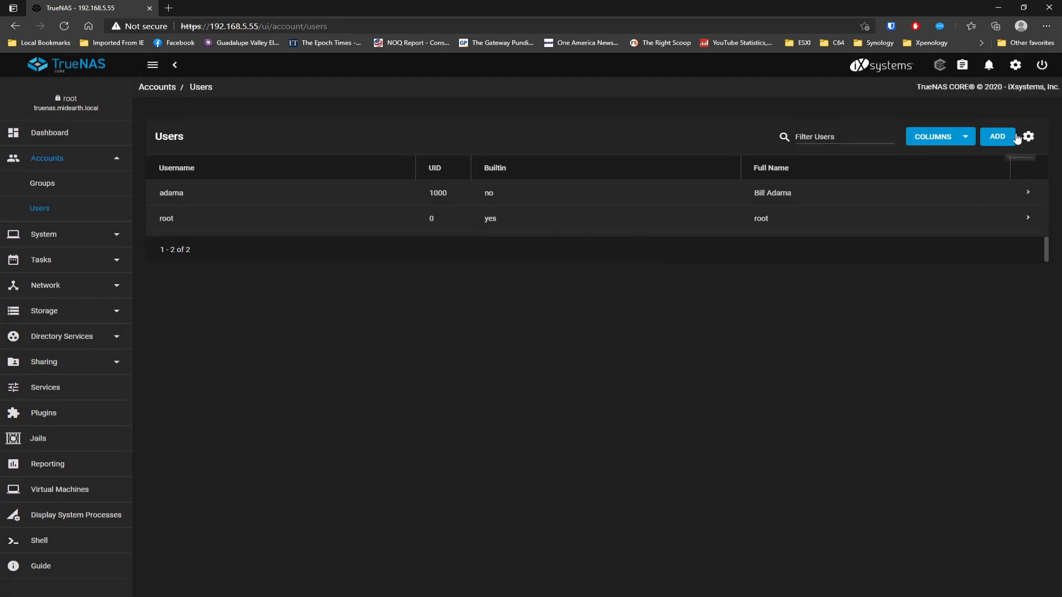
# - Add a second user with full name, auto-filled username and password, enabling Microsoft Account
pyautogui.click(998, 138)
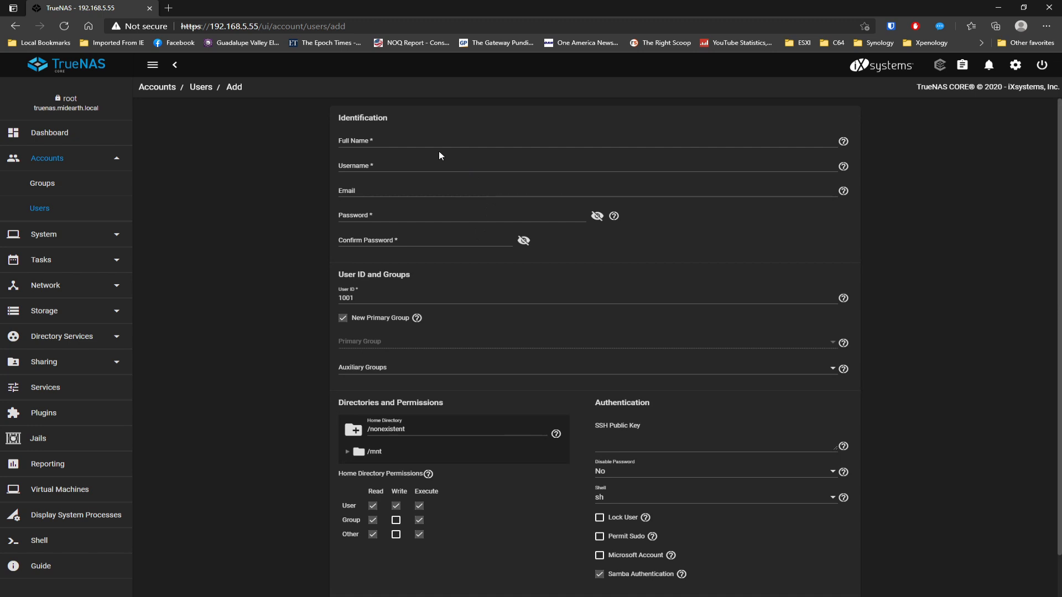
pyautogui.click(417, 140)
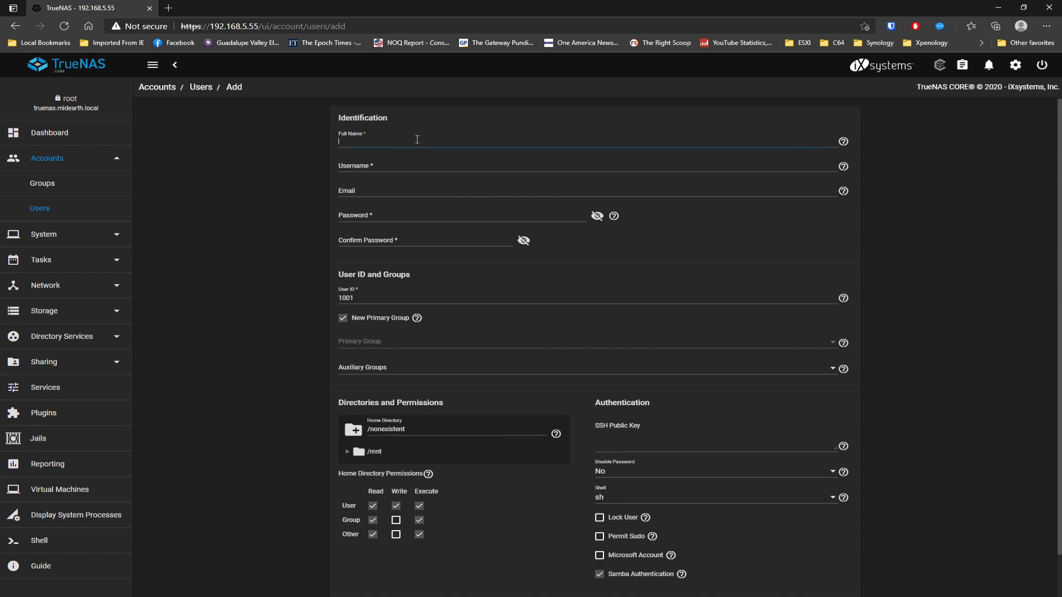
pyautogui.press('Tab')
pyautogui.press('Tab')
pyautogui.press('Tab')
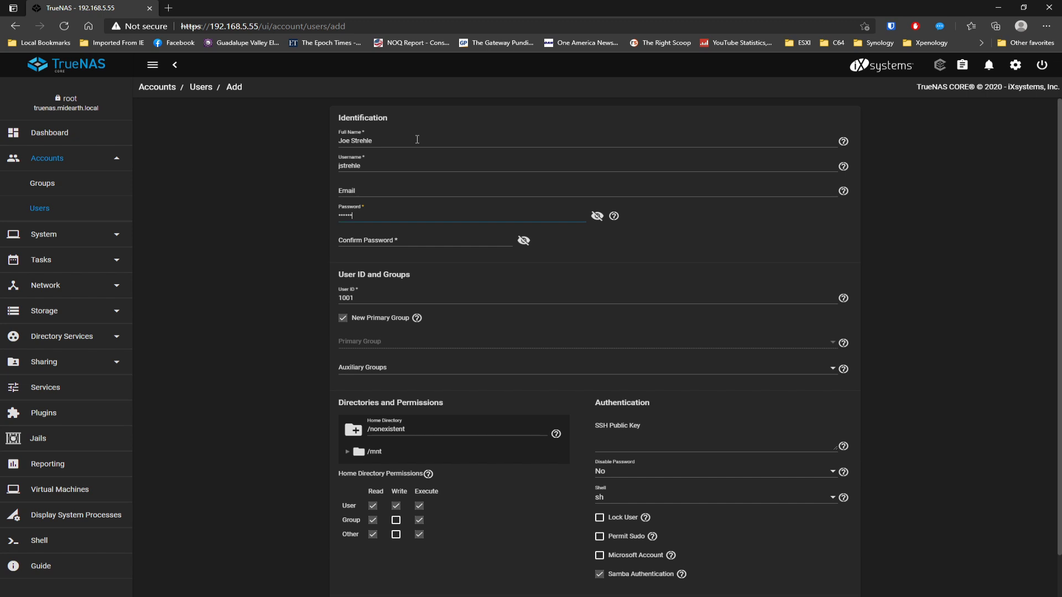
pyautogui.press('Tab')
pyautogui.write('a')
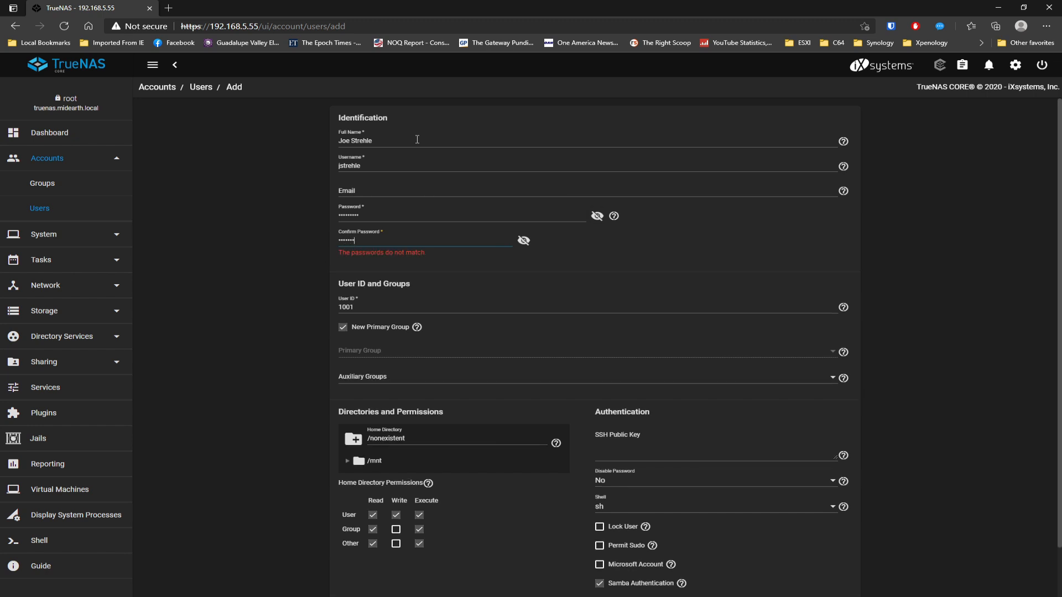
pyautogui.write('23')
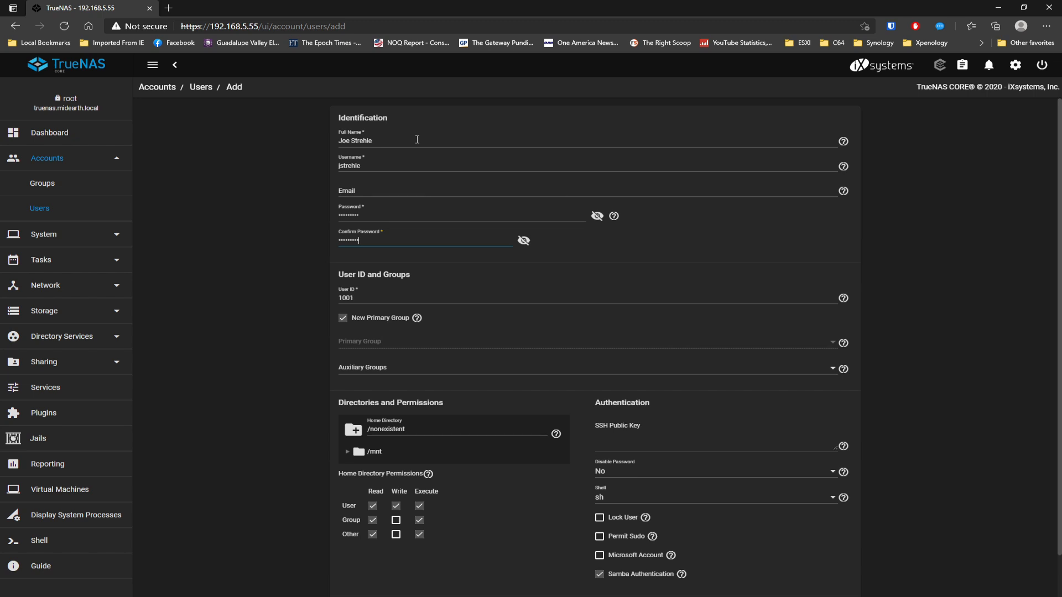
pyautogui.click(599, 555)
pyautogui.scroll(-2, 967, 459)
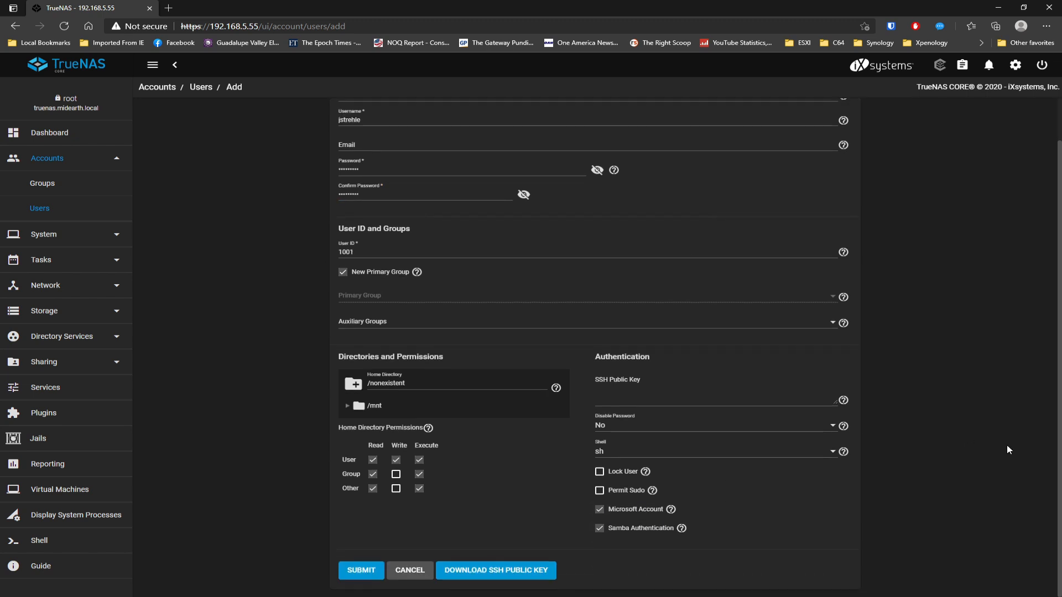
pyautogui.click(362, 571)
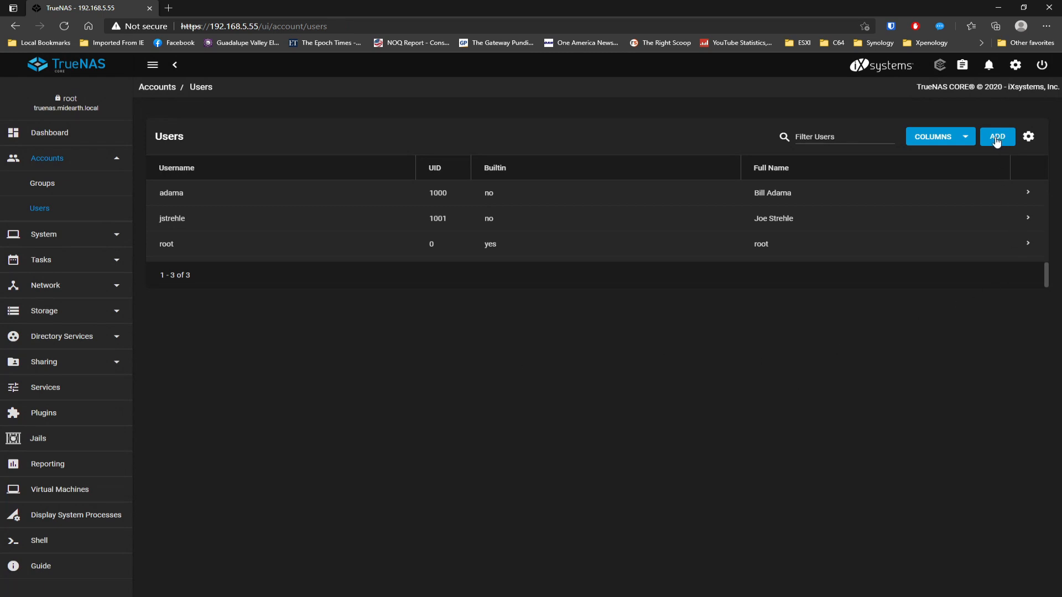
# - Create a new group named UJP
pyautogui.click(43, 184)
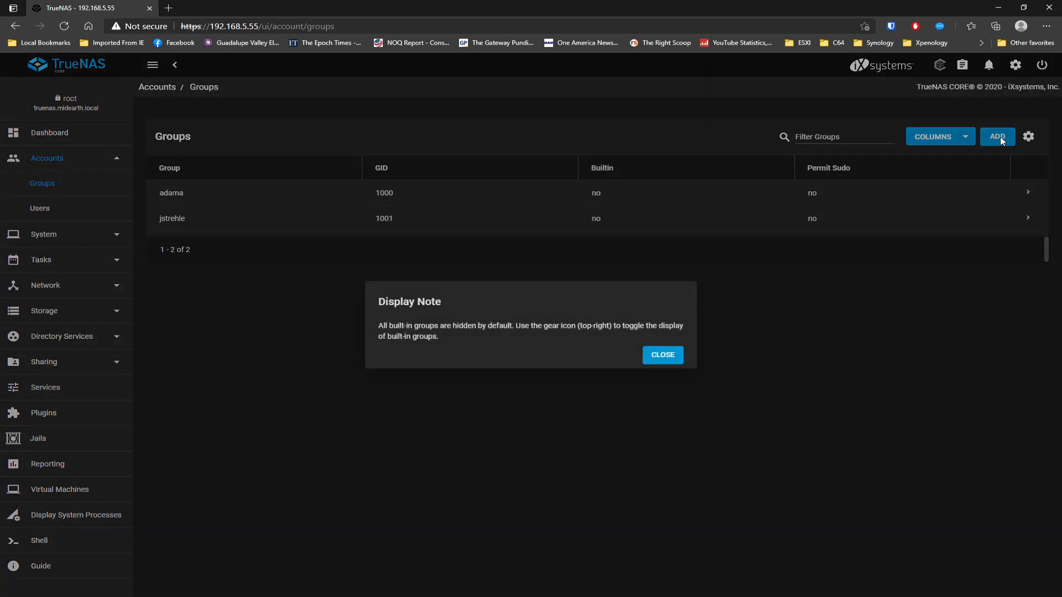
pyautogui.click(663, 356)
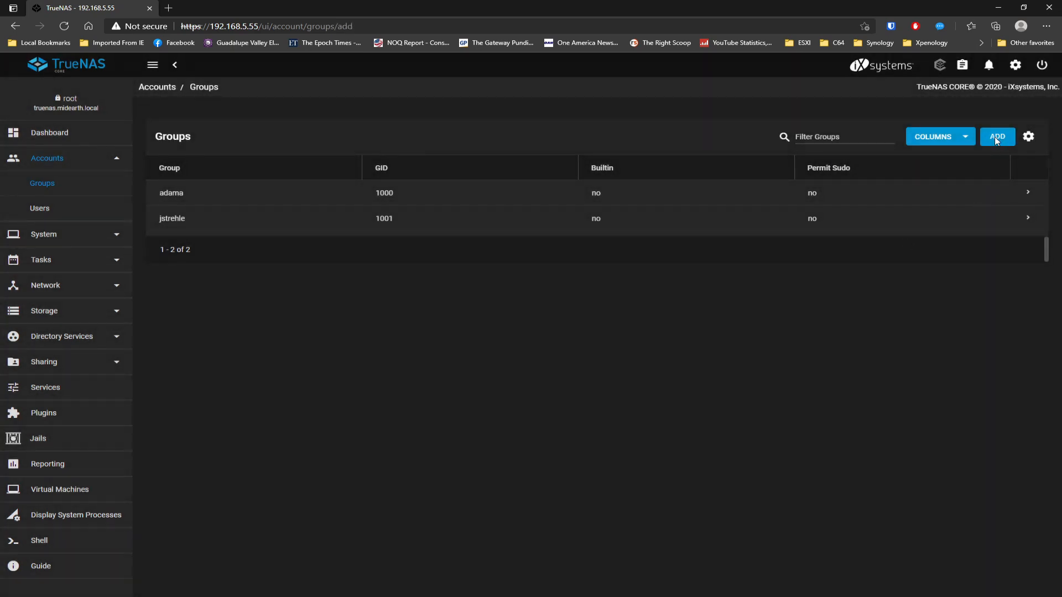
pyautogui.click(996, 138)
pyautogui.click(394, 166)
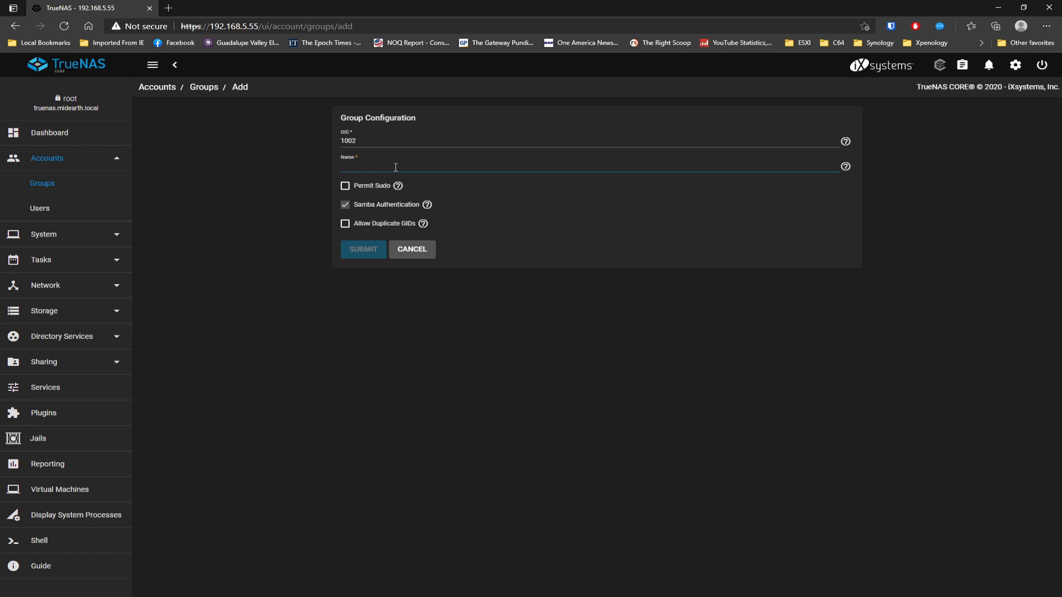
pyautogui.write('UJP')
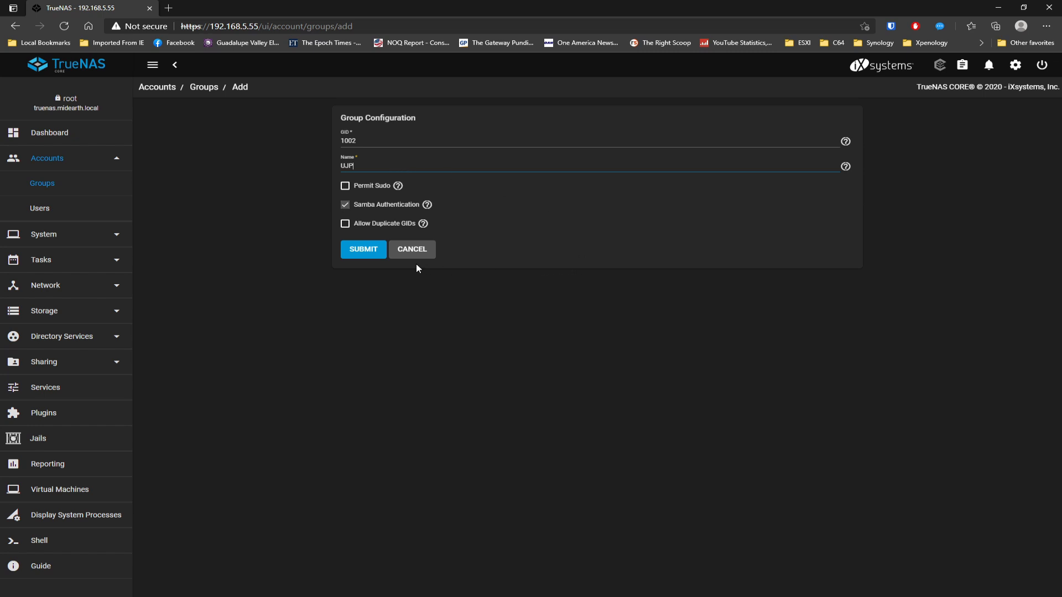
pyautogui.click(370, 255)
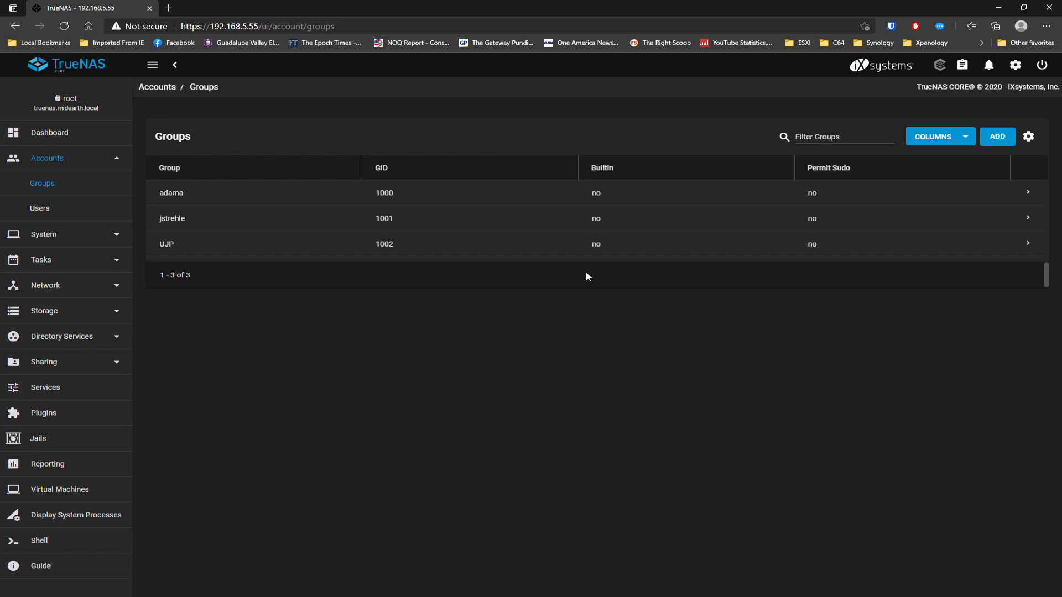
# - Add both local user accounts as members of UJP and save the membership
pyautogui.click(1029, 245)
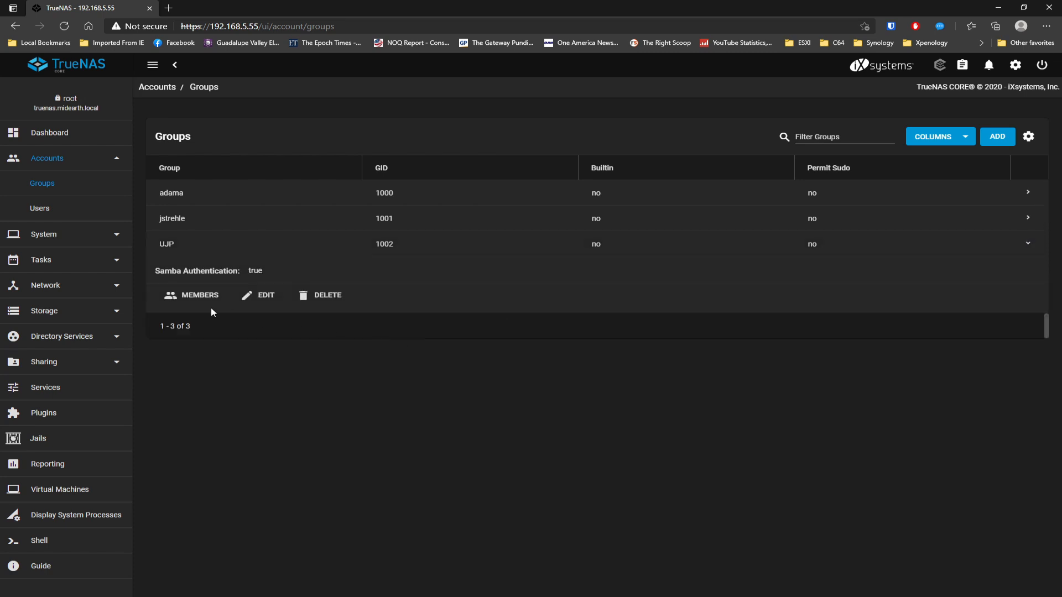
pyautogui.click(199, 296)
pyautogui.scroll(-2, 483, 335)
pyautogui.scroll(-10, 483, 335)
pyautogui.click(375, 454)
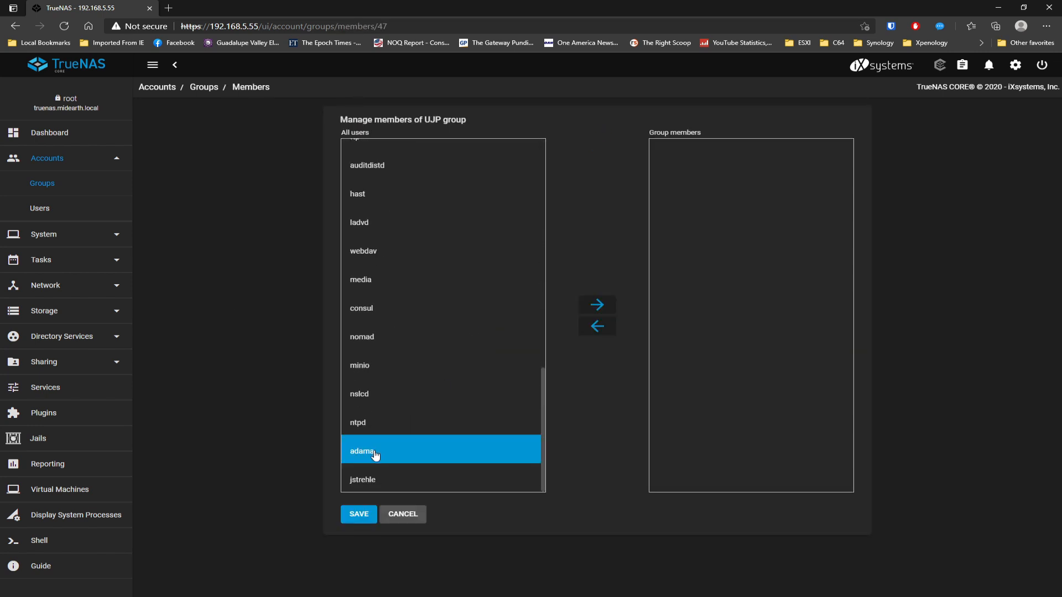
pyautogui.click(599, 305)
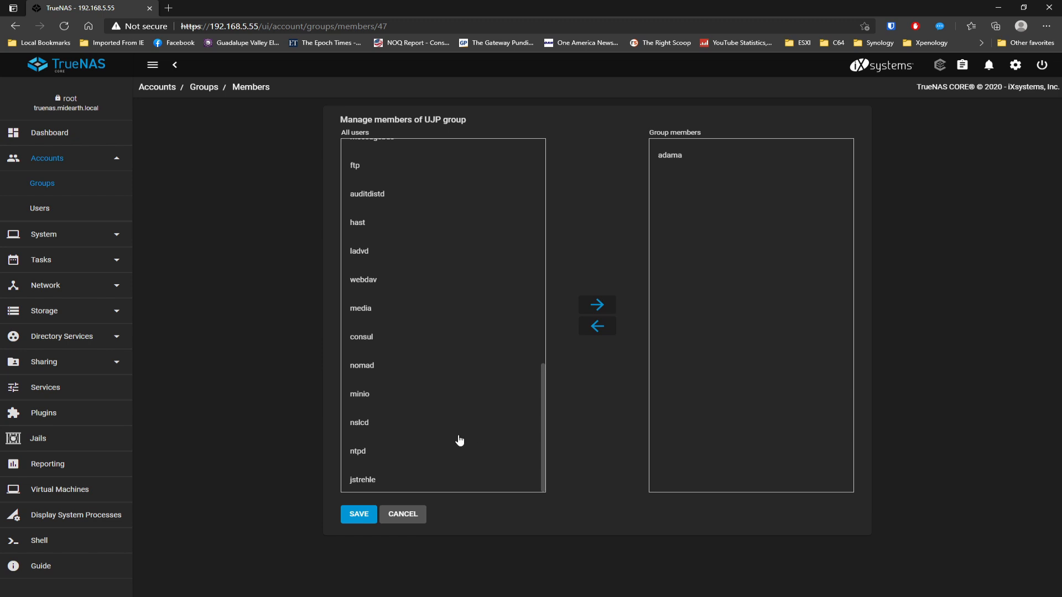
pyautogui.click(363, 481)
pyautogui.click(597, 304)
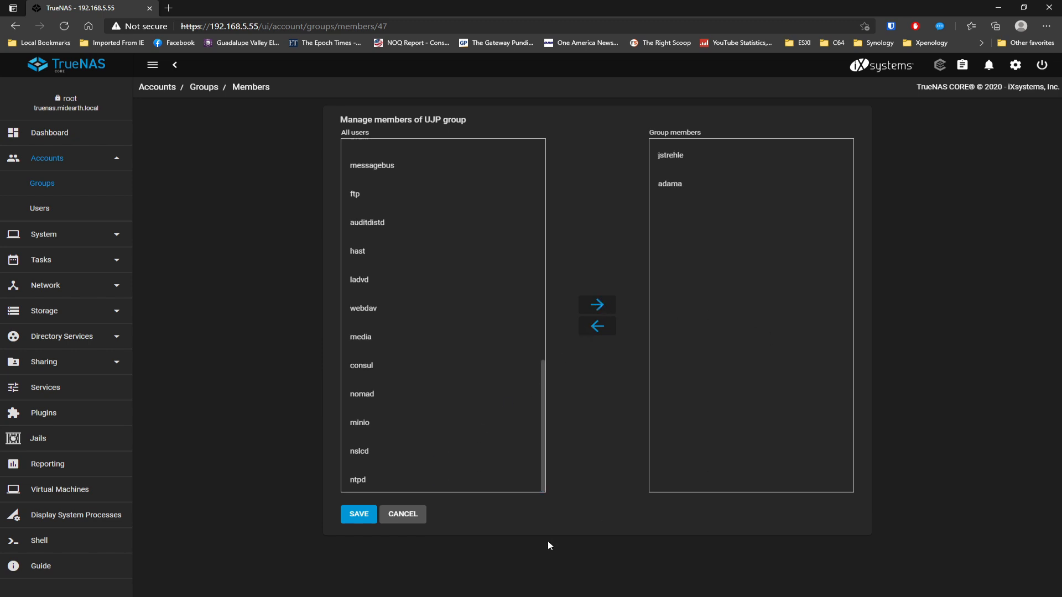
pyautogui.click(358, 519)
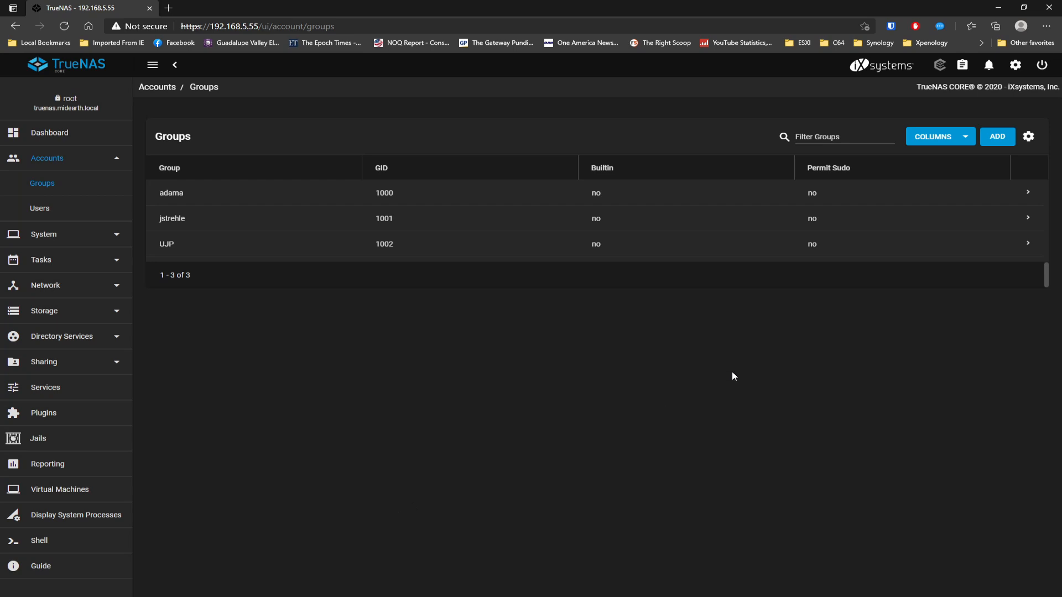
# - Go from the dashboard to Storage > Pools to view TestPool
pyautogui.click(54, 133)
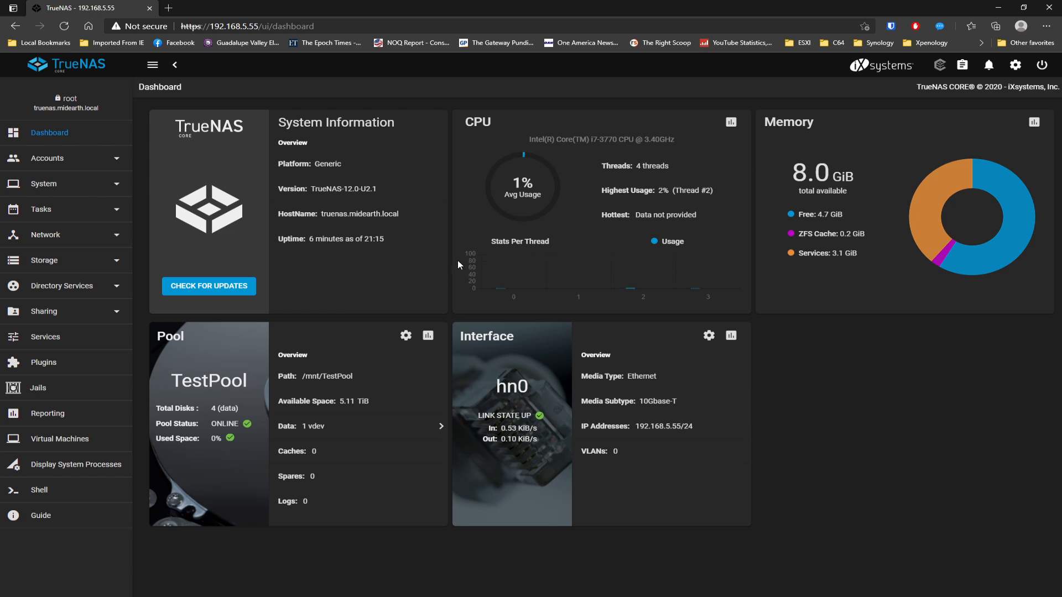
pyautogui.click(77, 264)
pyautogui.click(85, 292)
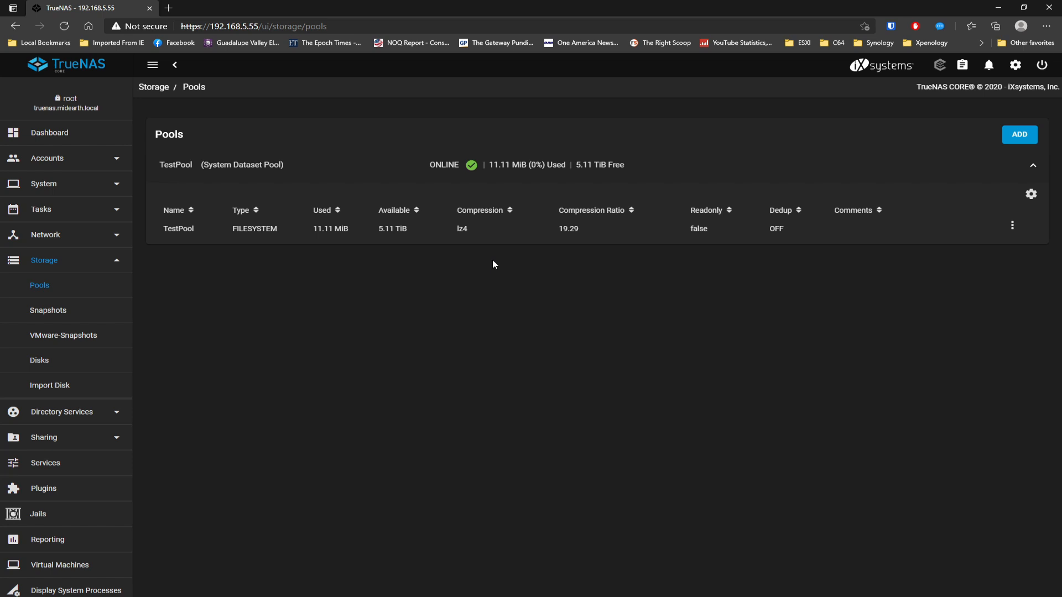
# - Add a dataset named Test under TestPool
pyautogui.click(1013, 226)
pyautogui.click(948, 271)
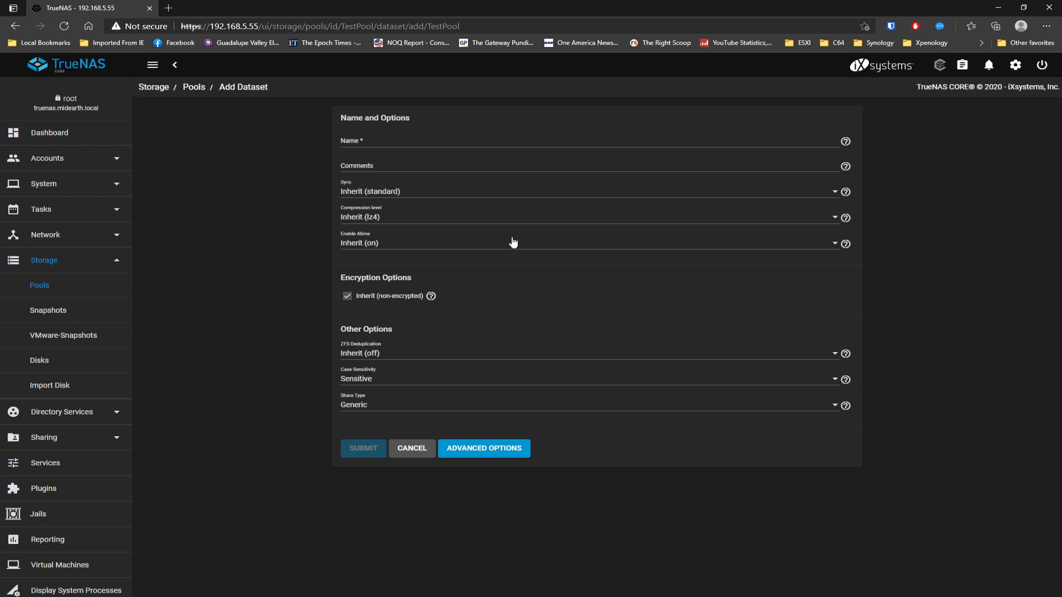
pyautogui.click(381, 141)
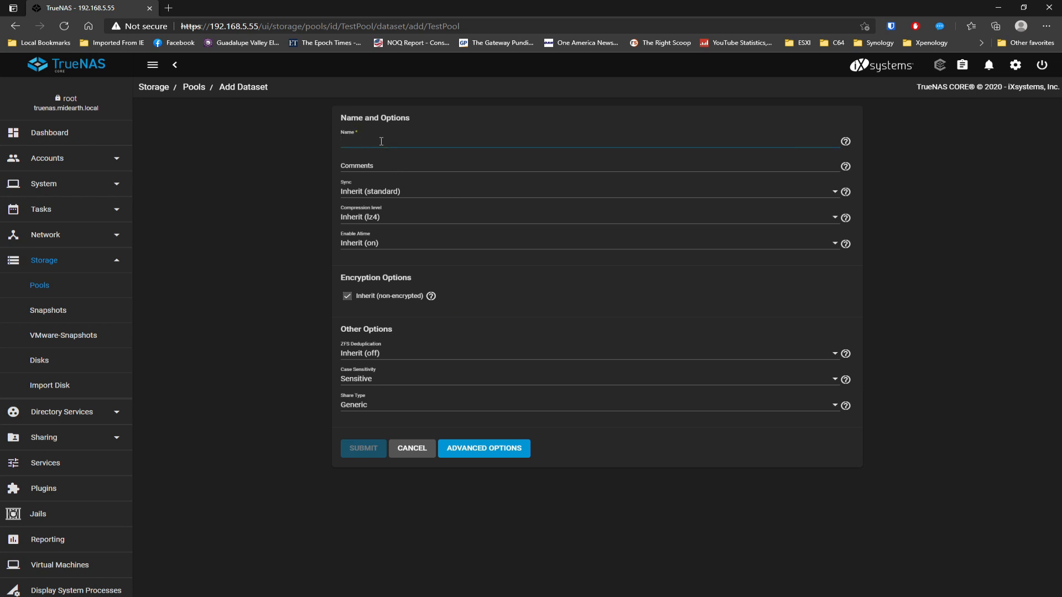
pyautogui.write('Test')
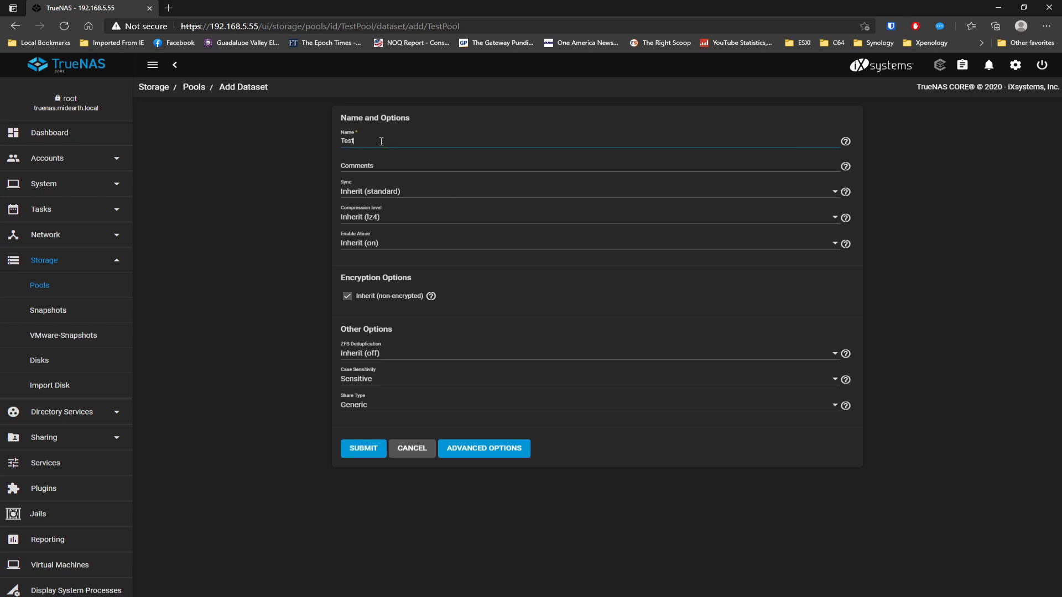
pyautogui.click(484, 448)
pyautogui.scroll(-5, 423, 496)
pyautogui.click(361, 551)
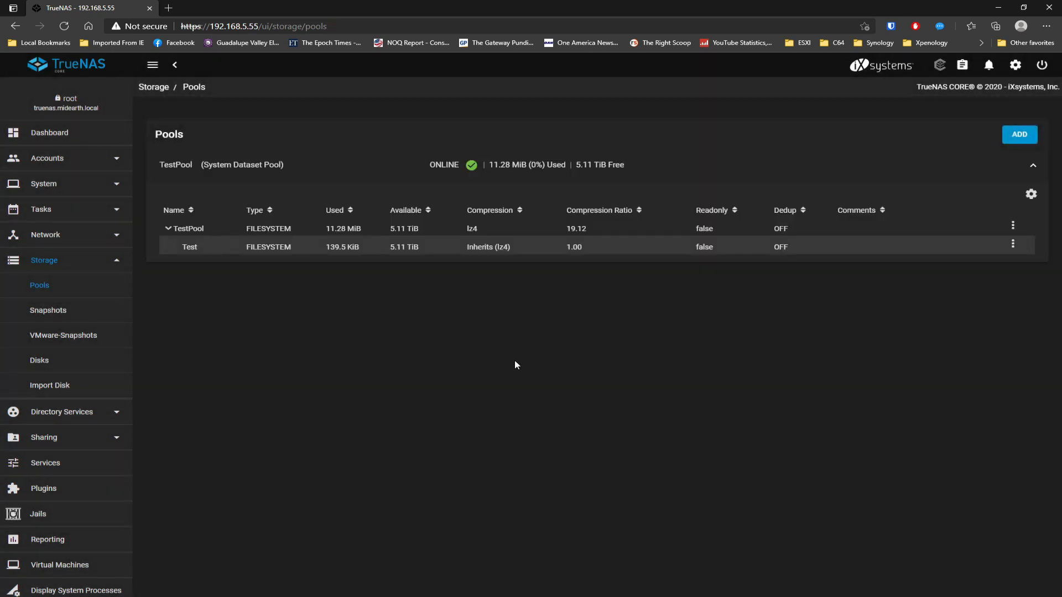
pyautogui.click(1012, 244)
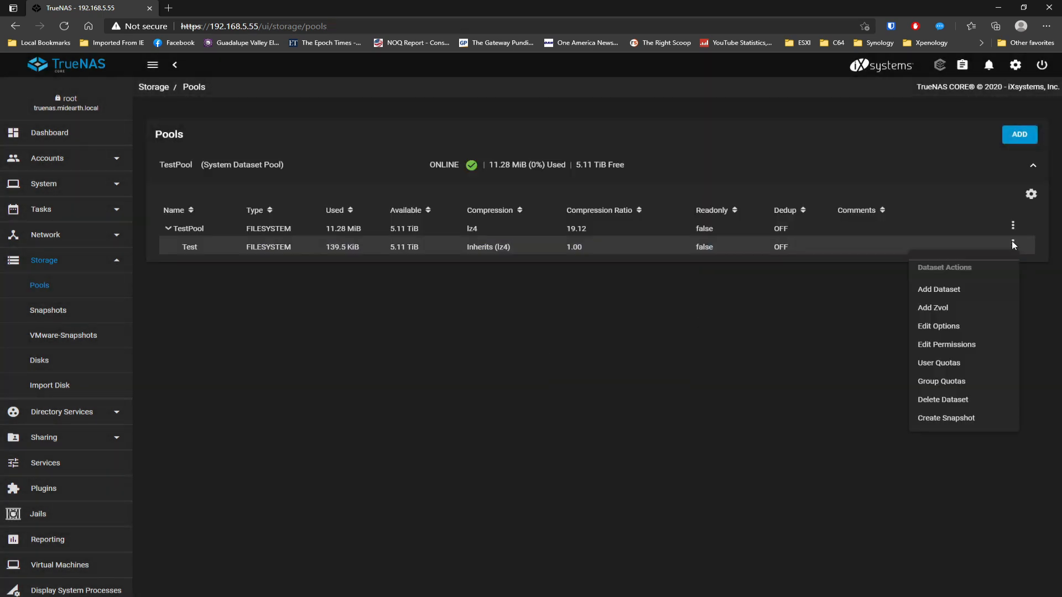
# - Edit the Test dataset's permissions in the ACL manager using the OPEN preset
pyautogui.click(947, 343)
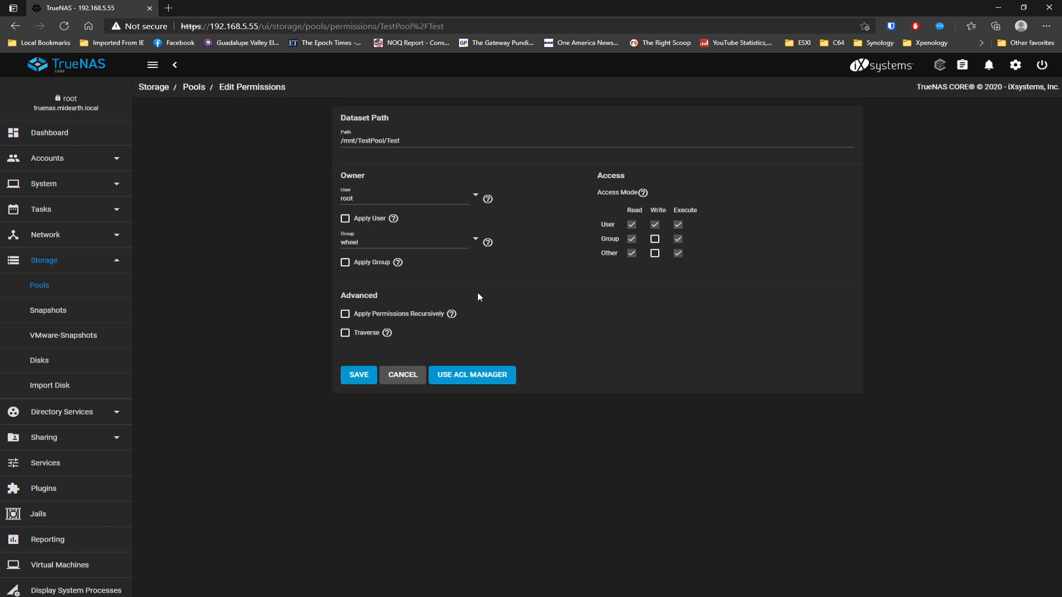
pyautogui.click(474, 375)
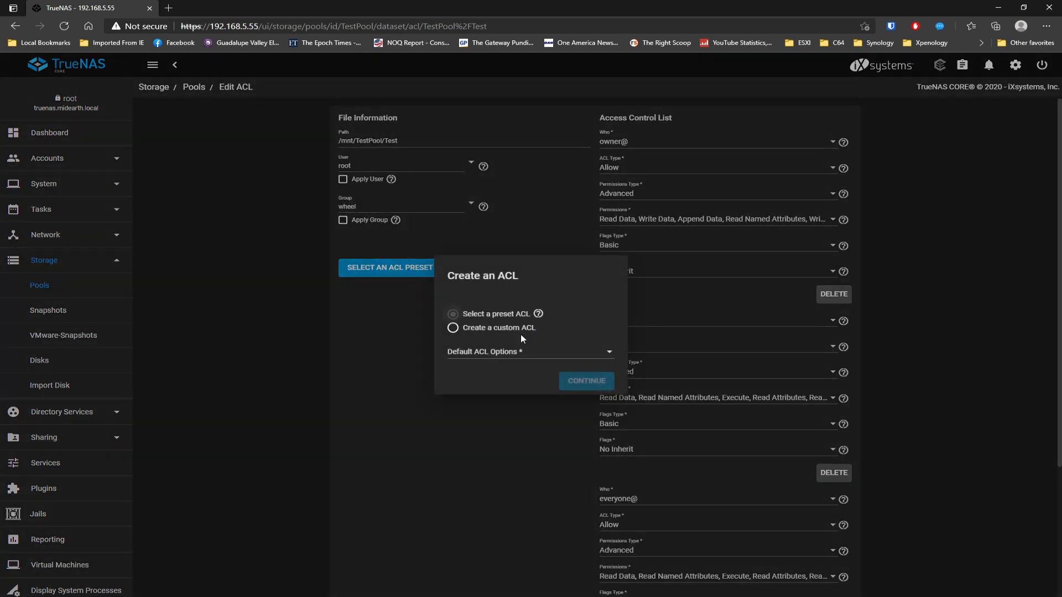
pyautogui.click(611, 355)
pyautogui.click(469, 359)
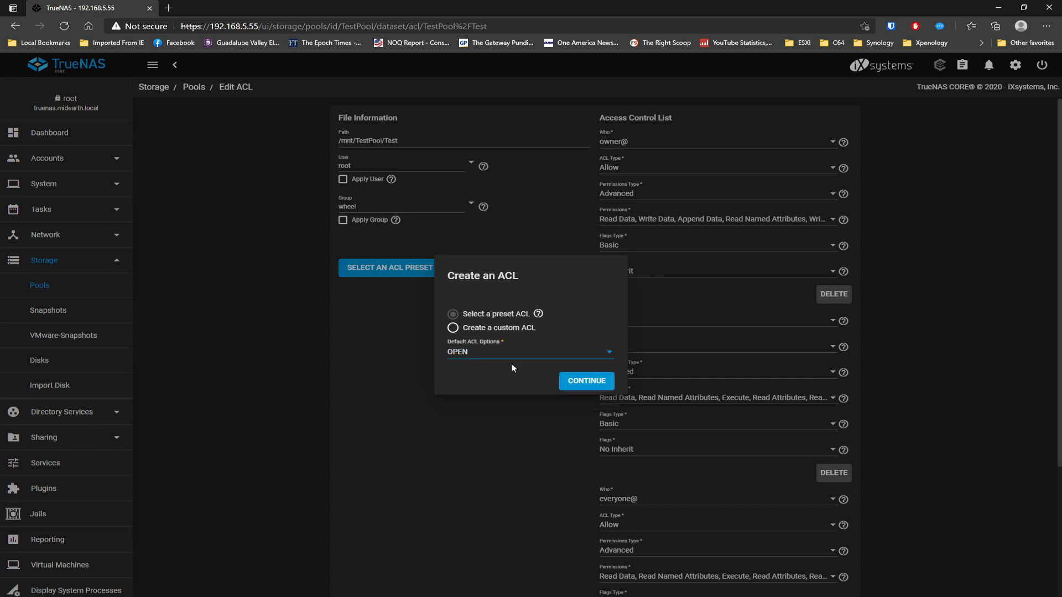
pyautogui.click(599, 384)
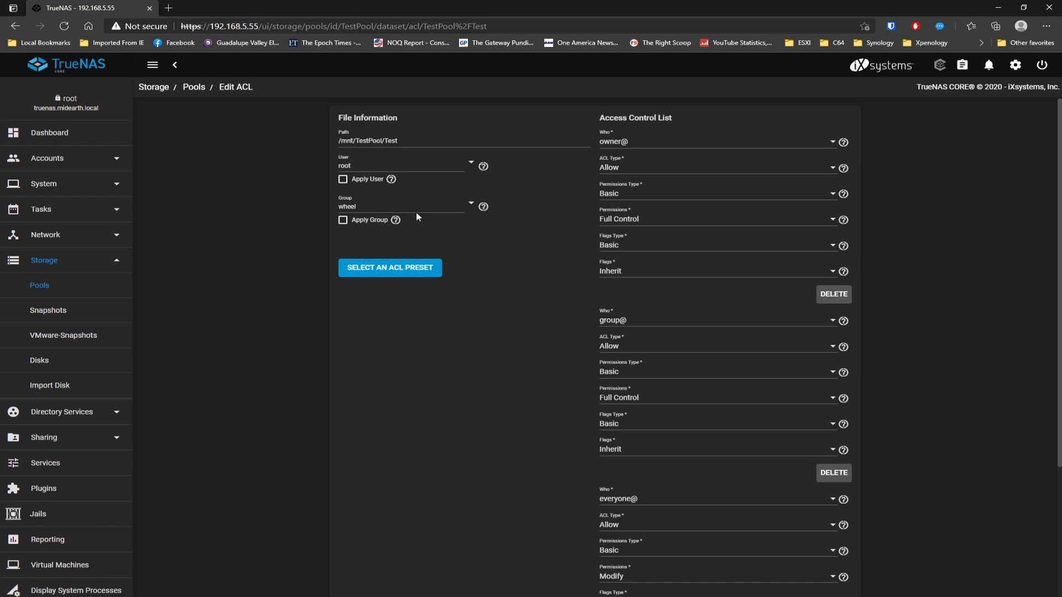
# - Set UJP as the owning group and enable Apply Group
pyautogui.click(472, 203)
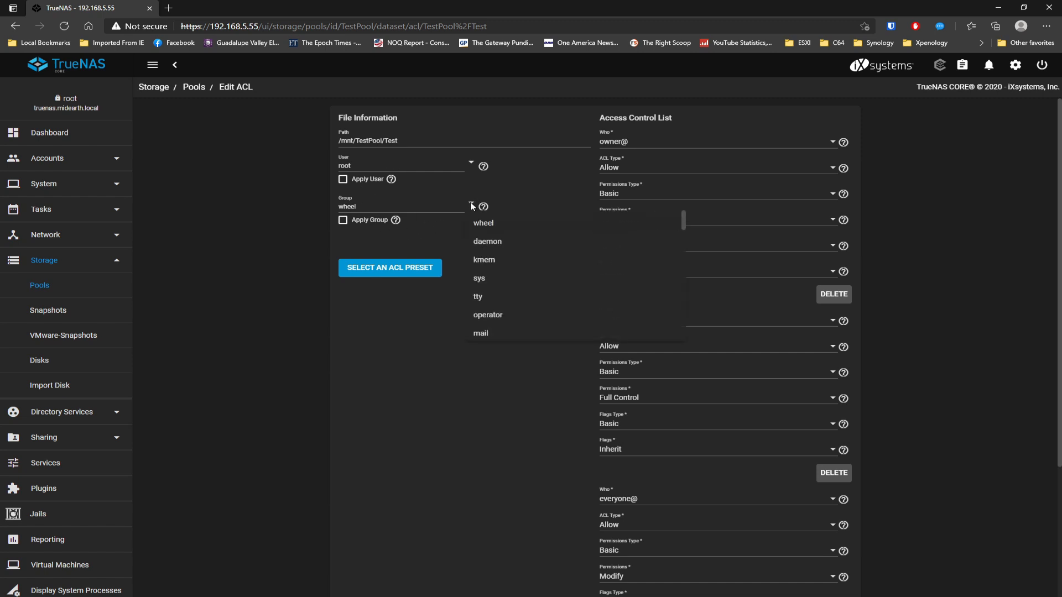
pyautogui.scroll(-5, 501, 315)
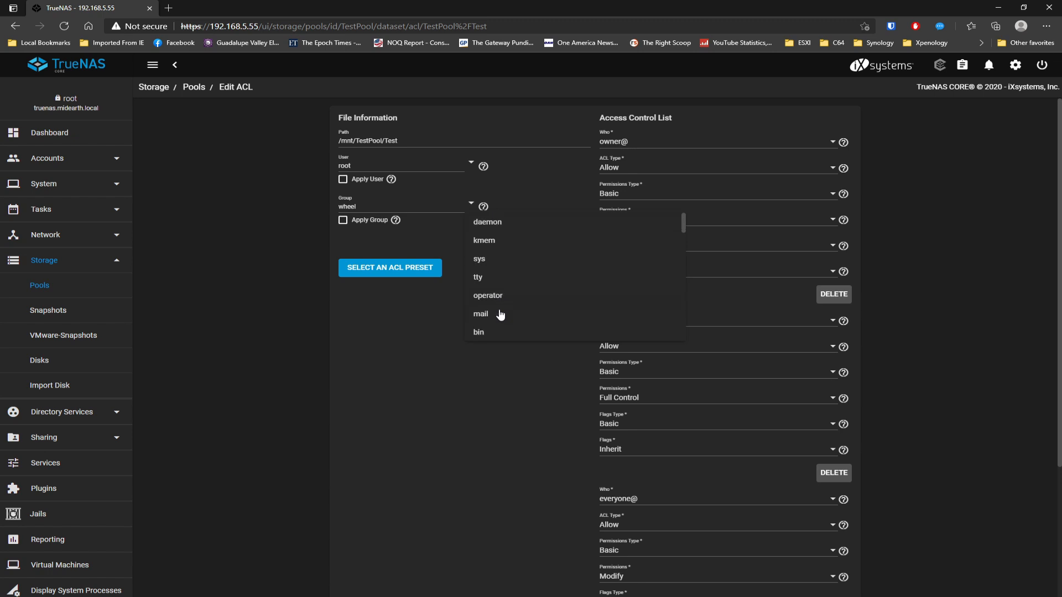
pyautogui.scroll(-10, 501, 315)
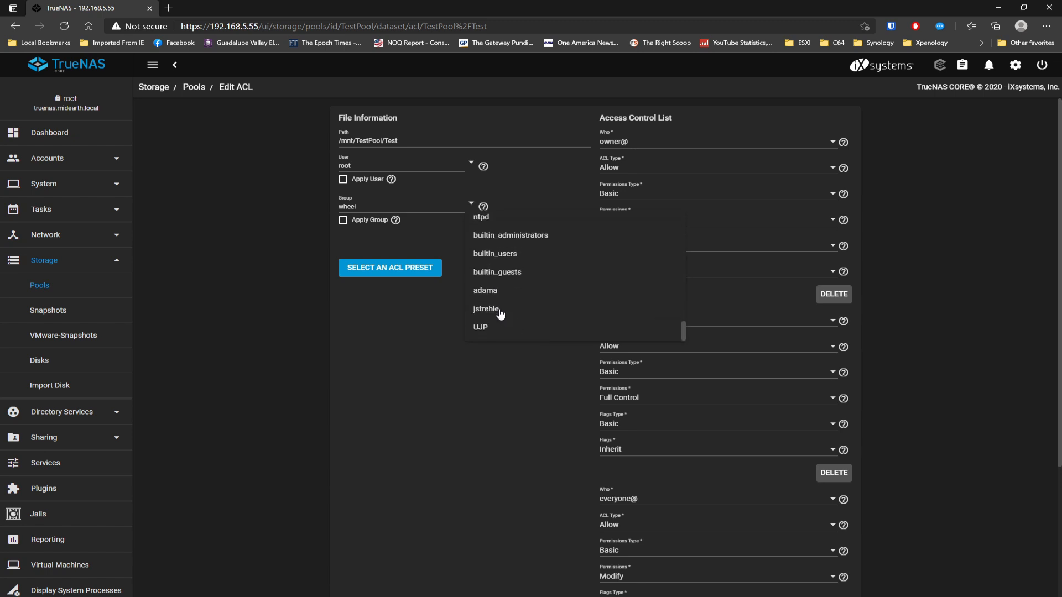
pyautogui.click(487, 326)
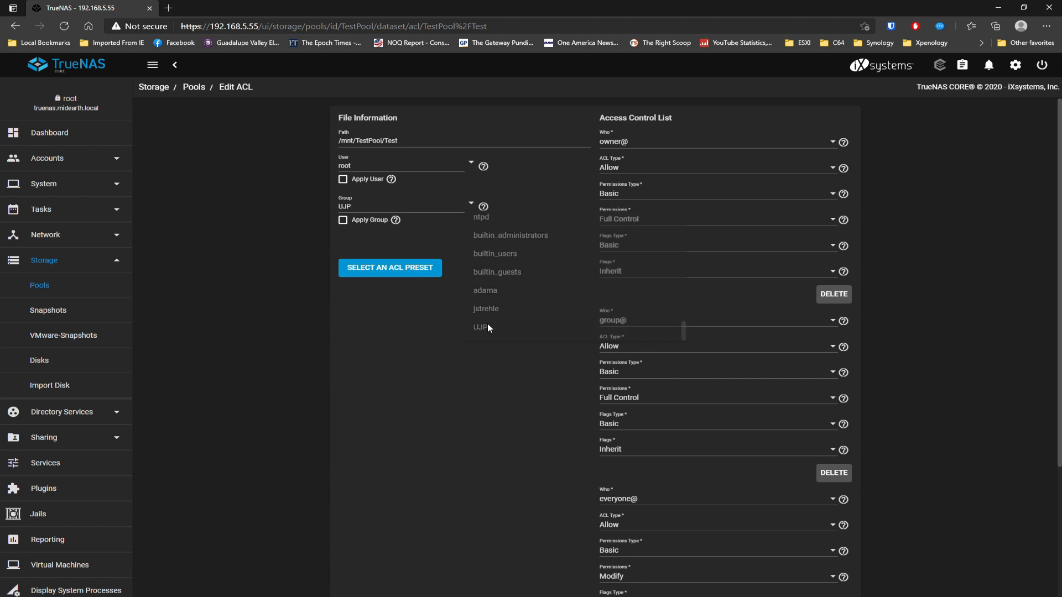
pyautogui.click(343, 221)
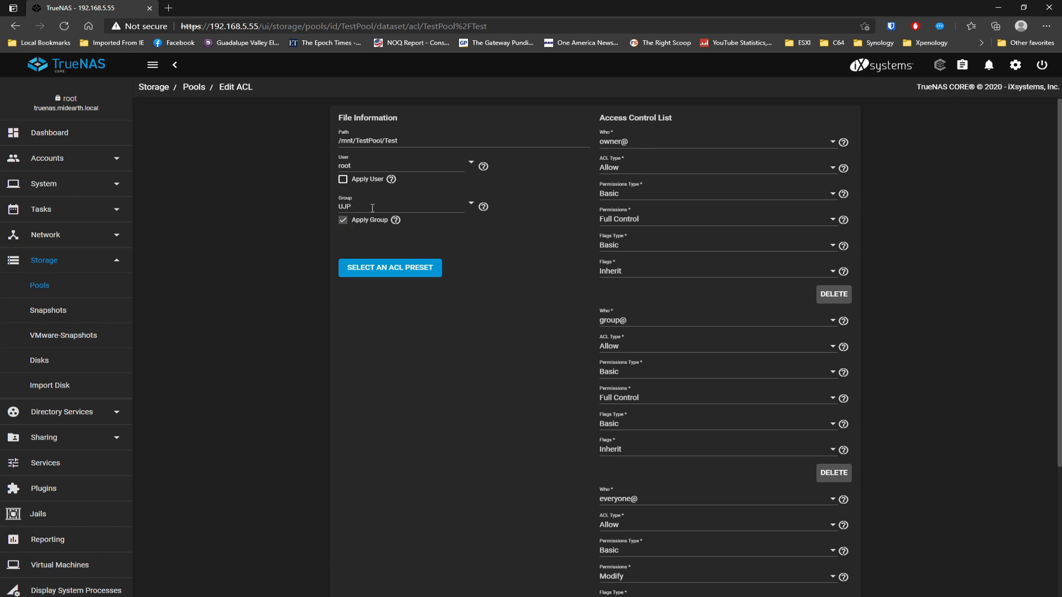
# - Apply the permissions recursively, confirm the warning, and save the ACL
pyautogui.scroll(-3, 512, 360)
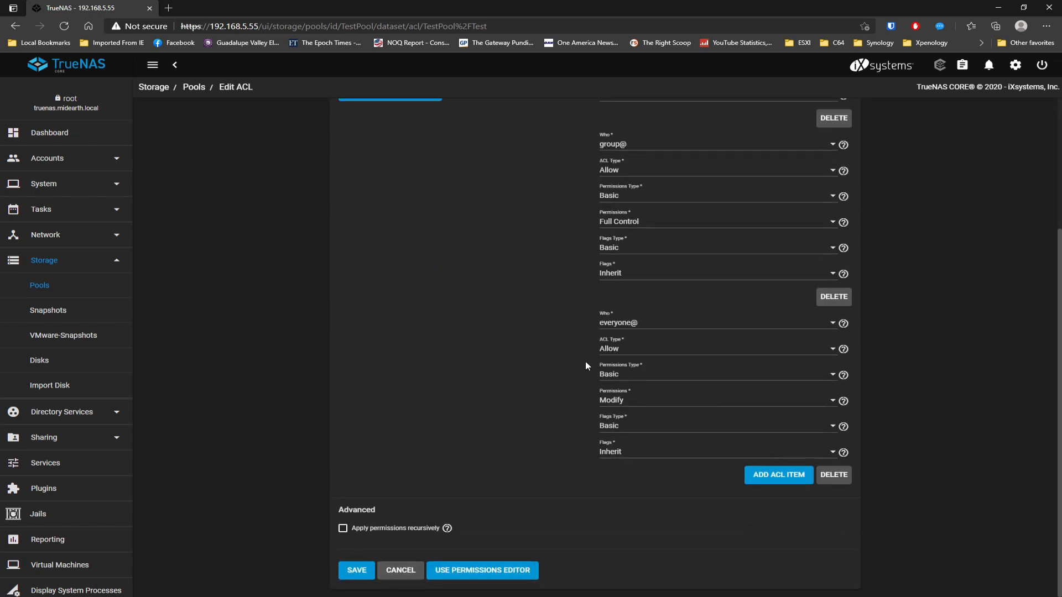
pyautogui.click(344, 529)
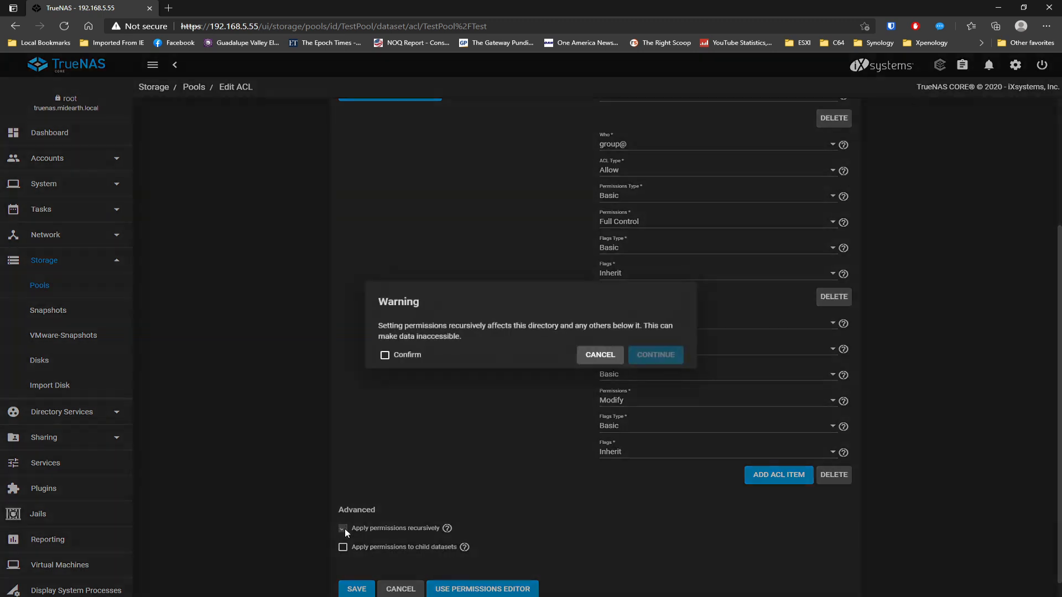
pyautogui.click(409, 357)
pyautogui.click(654, 355)
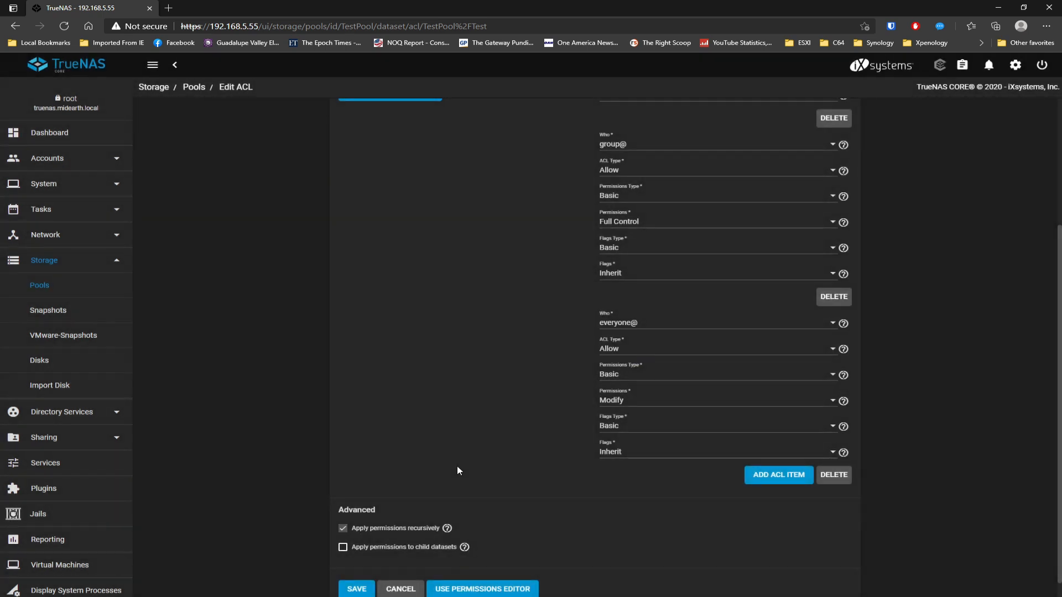
pyautogui.scroll(-1, 456, 466)
pyautogui.click(363, 571)
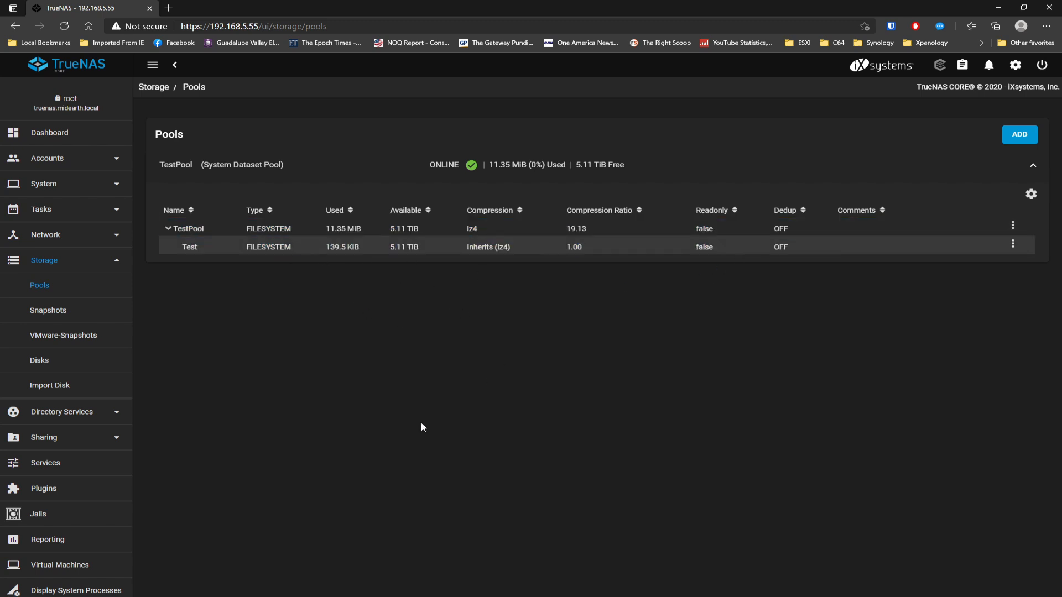
pyautogui.click(42, 436)
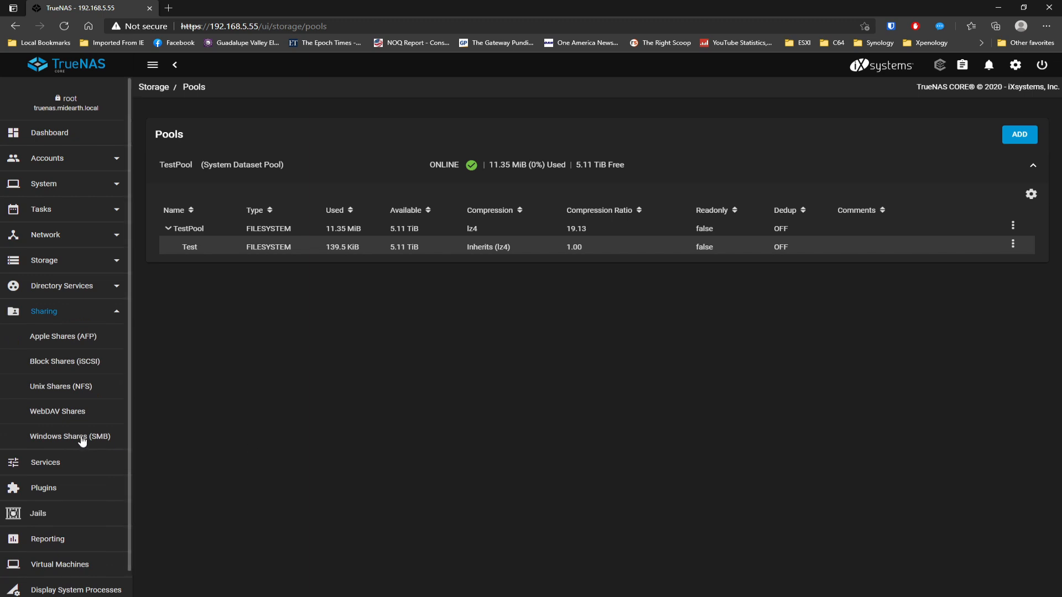
# - Start a new Windows SMB share with path /mnt/TestPool/Test
pyautogui.click(80, 437)
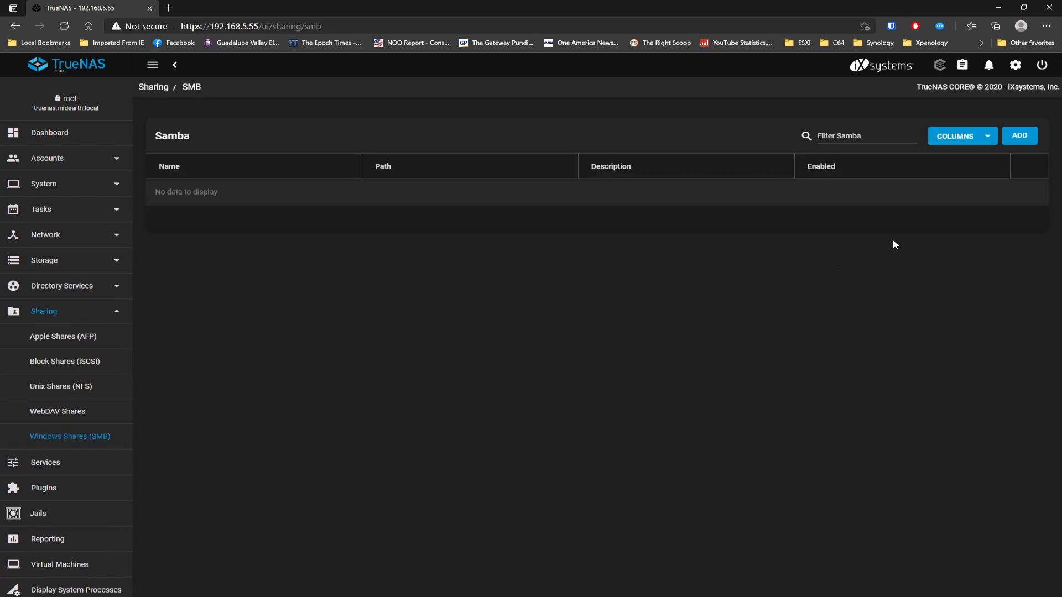
pyautogui.click(1028, 138)
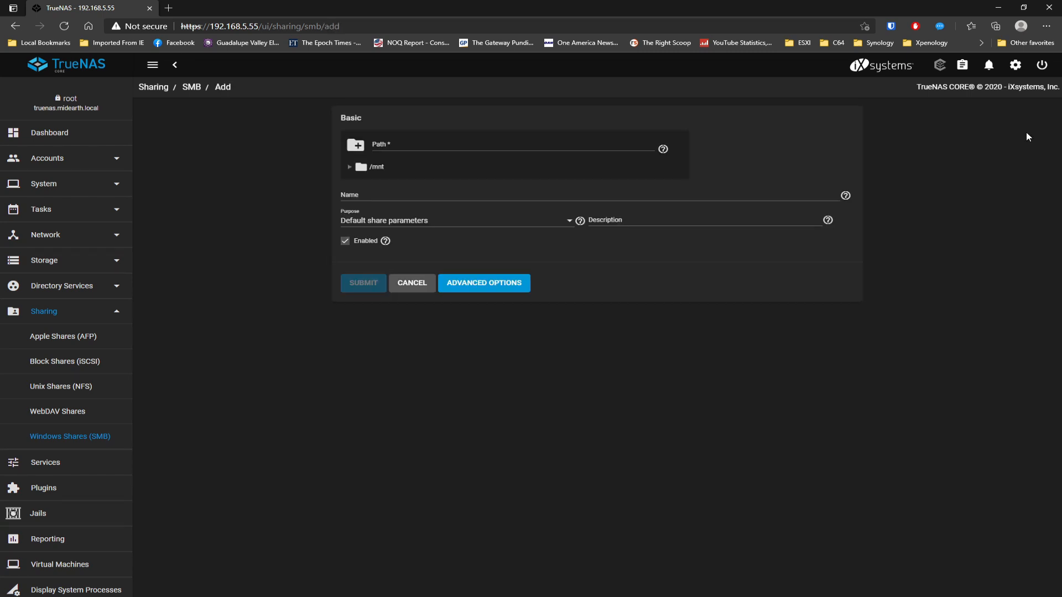
pyautogui.click(350, 167)
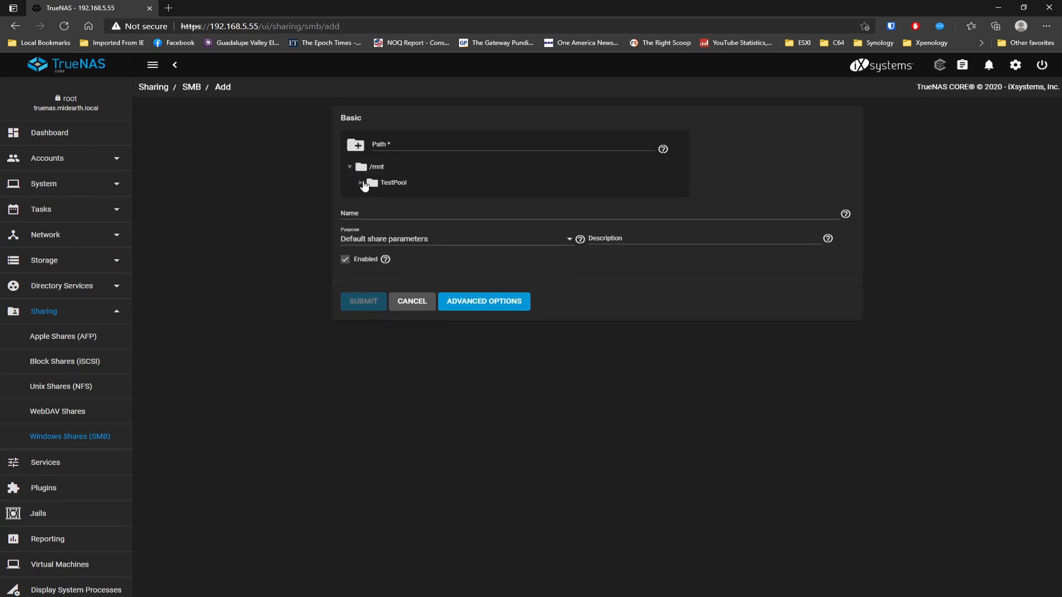
pyautogui.click(360, 183)
pyautogui.click(396, 198)
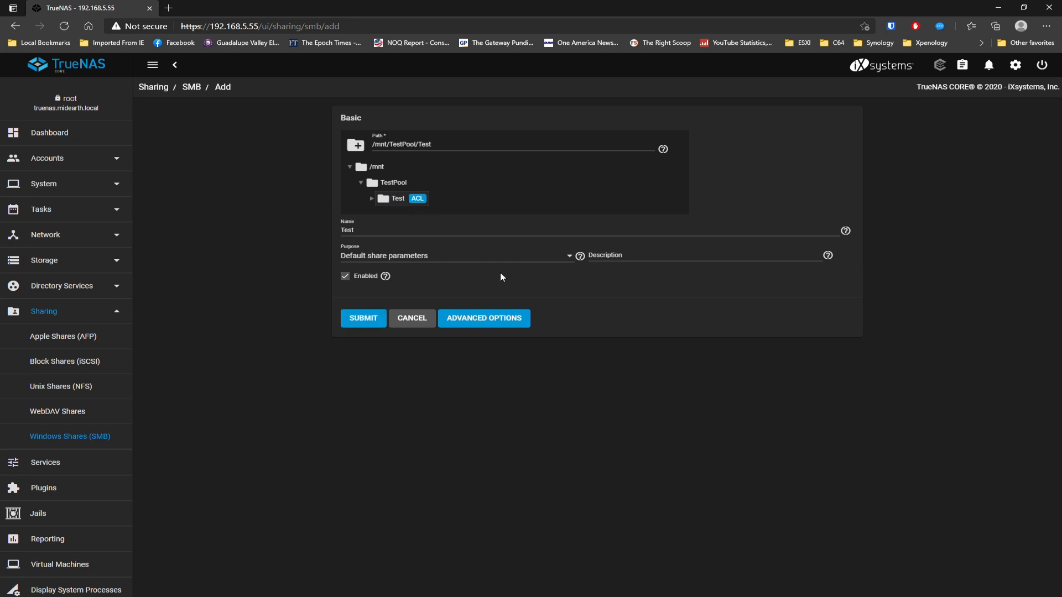
# - Describe the share as 'Test Share', submit it, and enable the SMB service
pyautogui.click(571, 258)
pyautogui.click(571, 260)
pyautogui.click(655, 256)
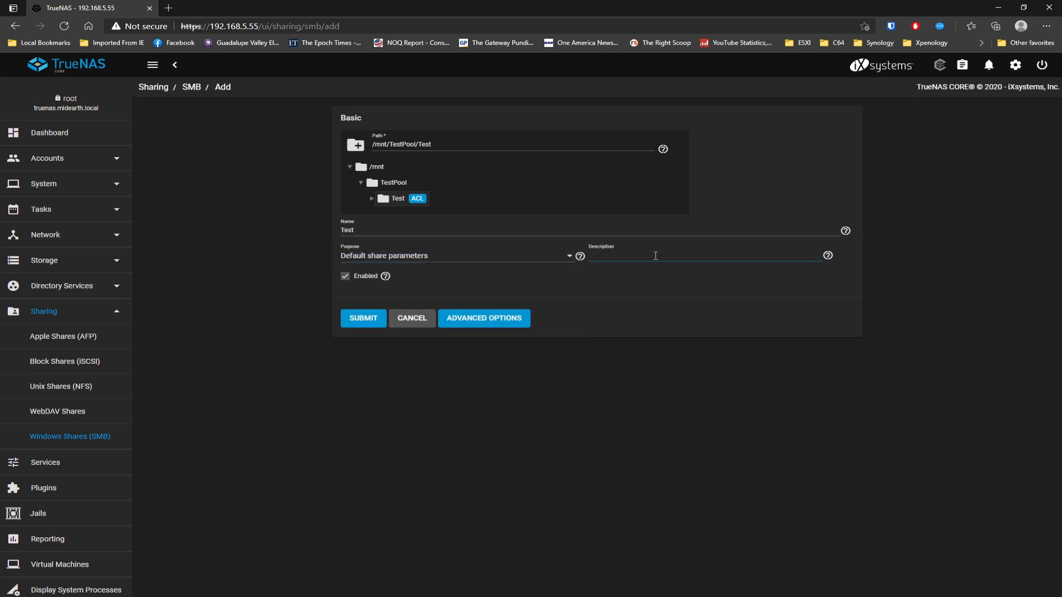
pyautogui.write('Test Sha')
pyautogui.click(364, 319)
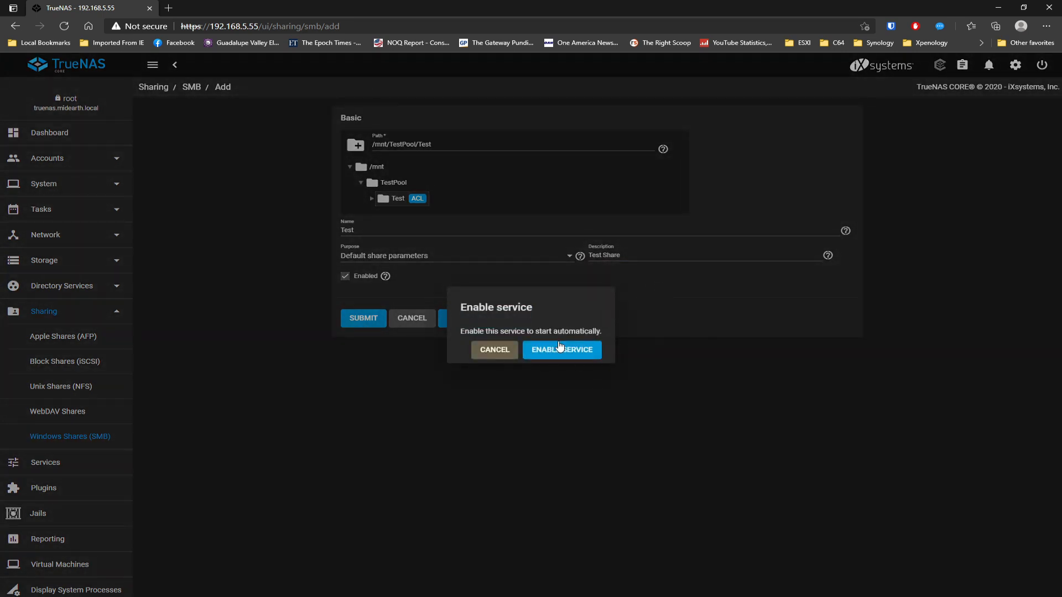
pyautogui.click(560, 347)
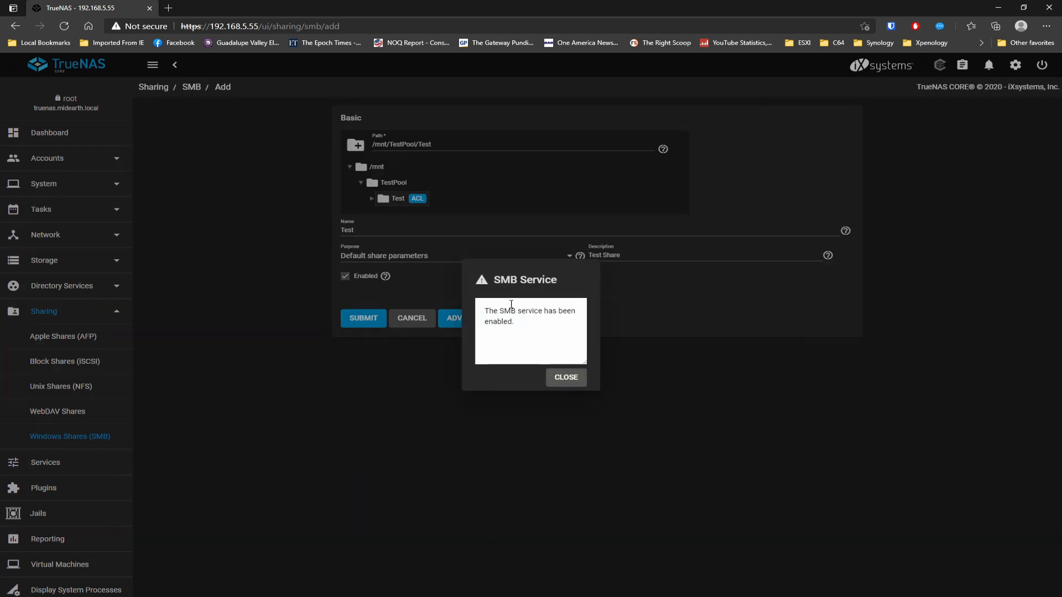
pyautogui.click(568, 377)
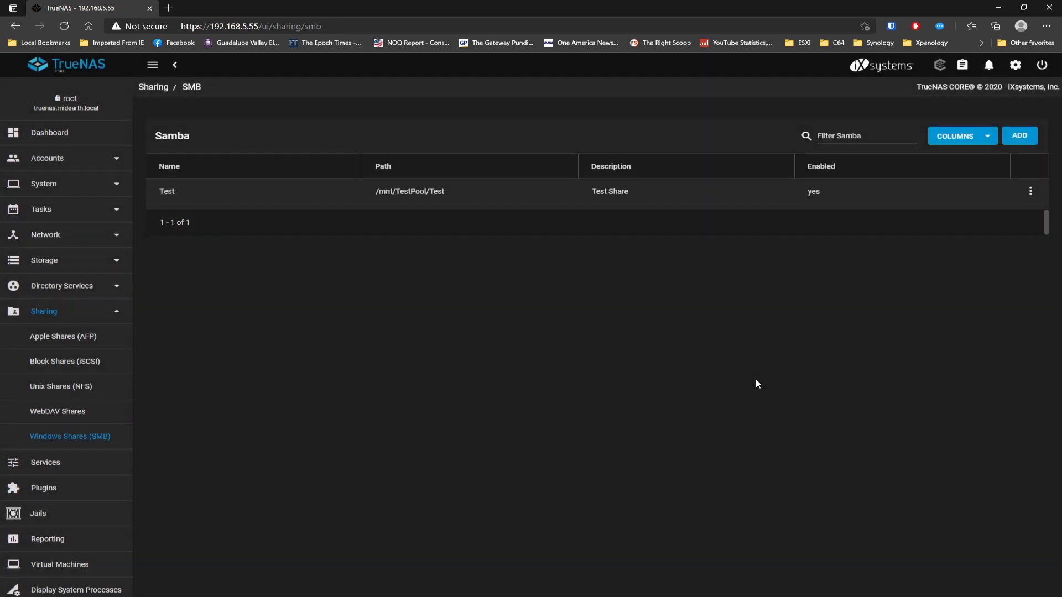
# - Browse to \\truenas in File Explorer and open the Test share
pyautogui.click(55, 135)
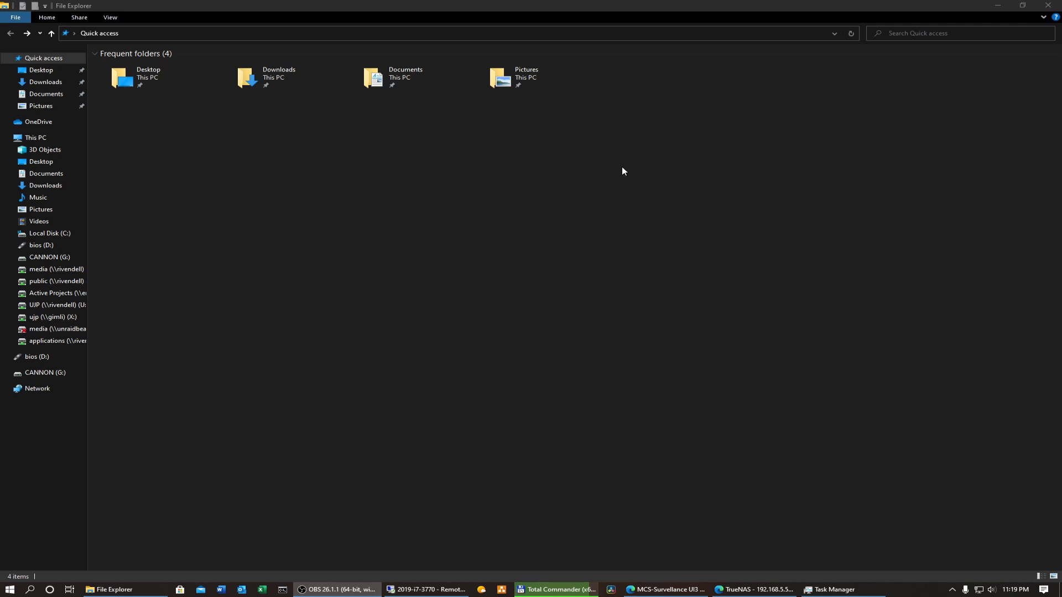
pyautogui.click(425, 34)
pyautogui.write('\\\\')
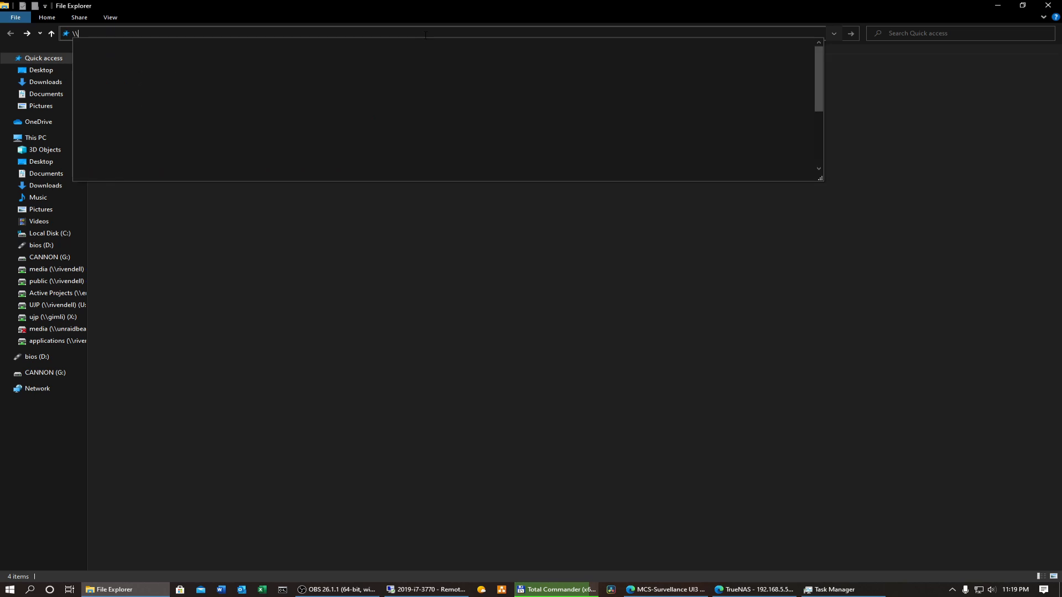
pyautogui.write('truenas')
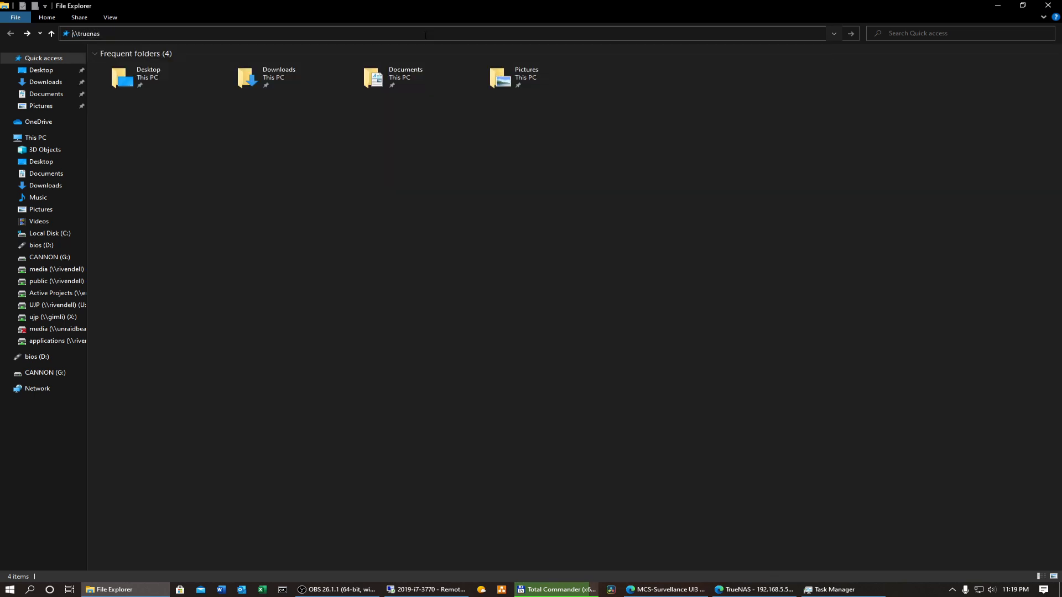
pyautogui.press('Return')
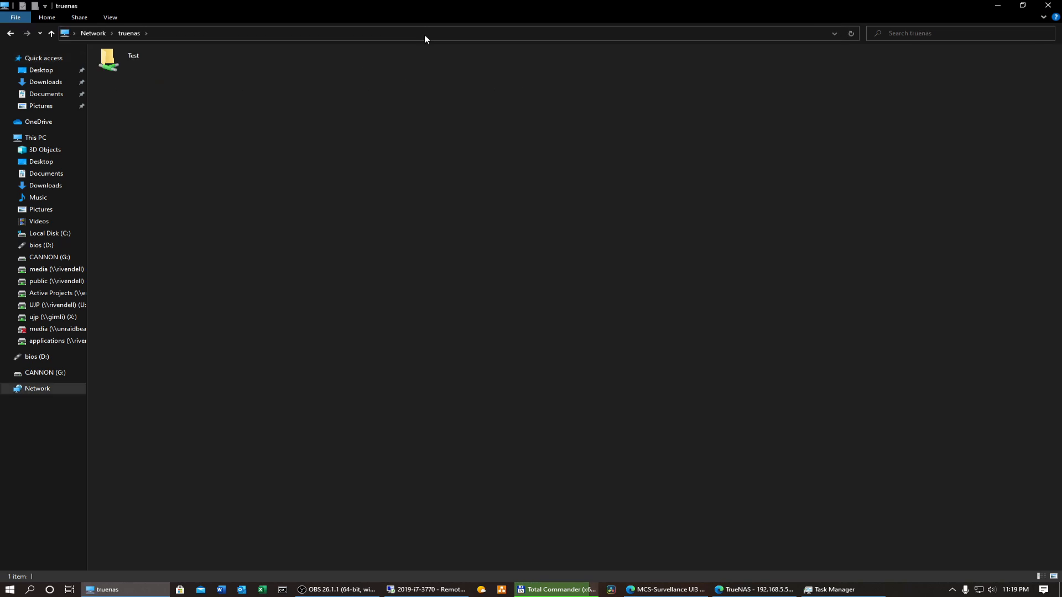
pyautogui.click(117, 56)
pyautogui.doubleClick(117, 55)
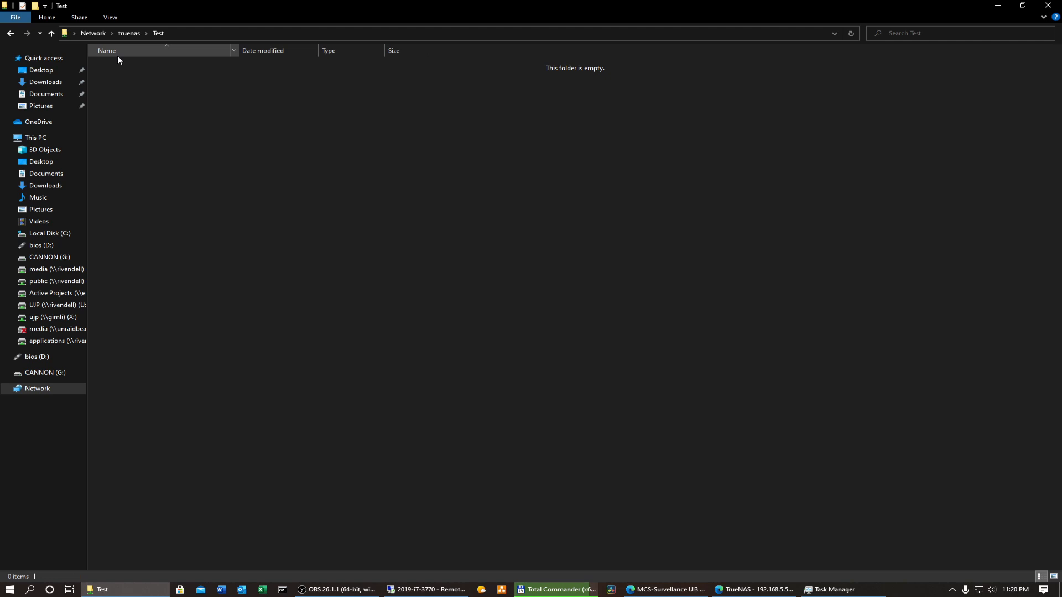
# - Create a new folder named Test in the share, then go back to the share list
pyautogui.rightClick(223, 132)
pyautogui.moveTo(287, 237)
pyautogui.click(386, 240)
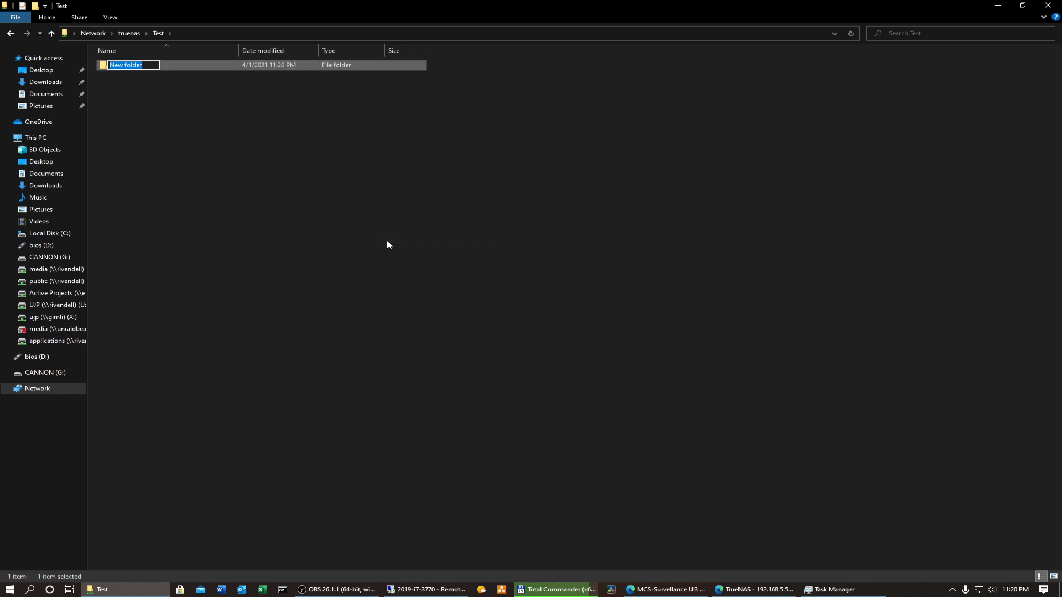
pyautogui.write('Test')
pyautogui.press('Return')
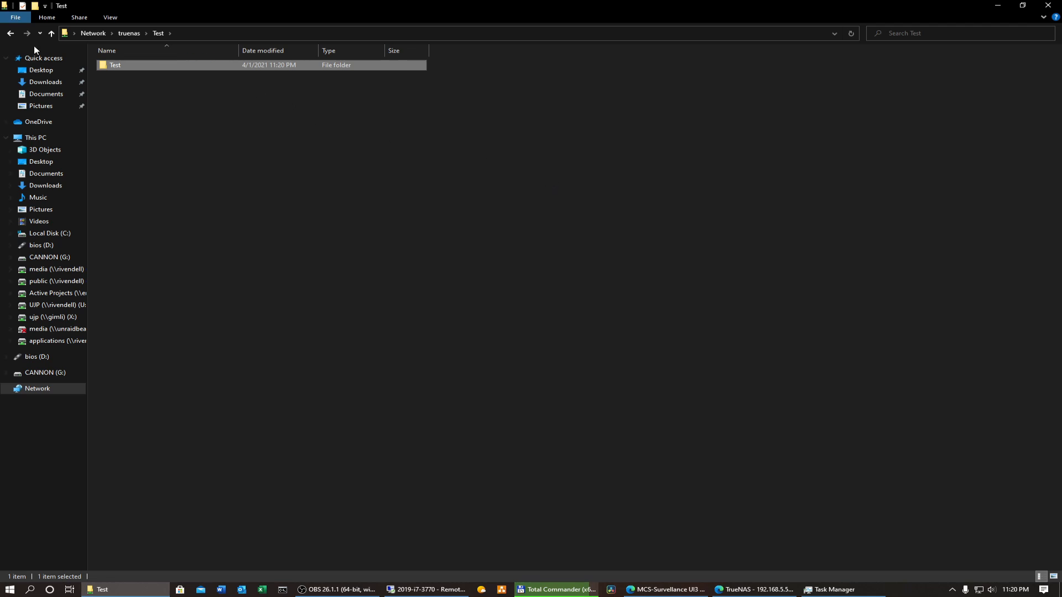
pyautogui.click(11, 34)
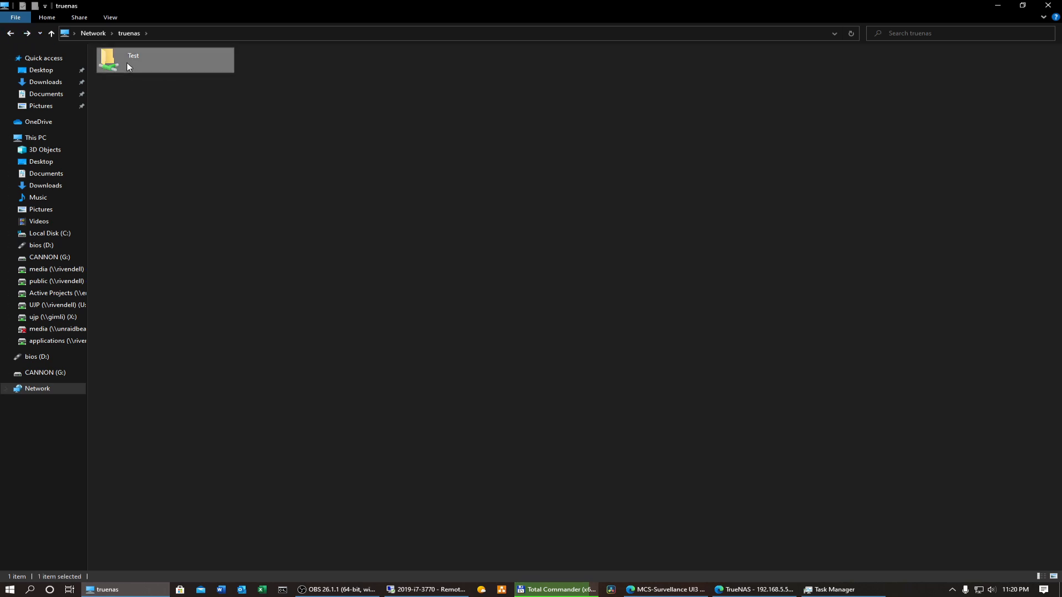
# - Map the \\truenas\Test share as network drive T:
pyautogui.rightClick(127, 62)
pyautogui.click(199, 197)
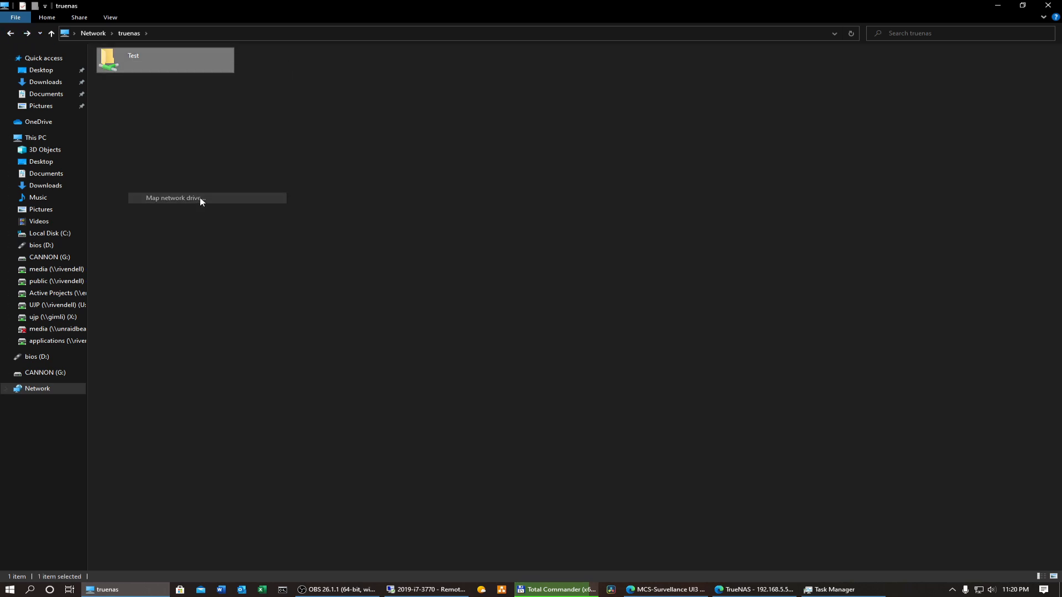
pyautogui.click(518, 285)
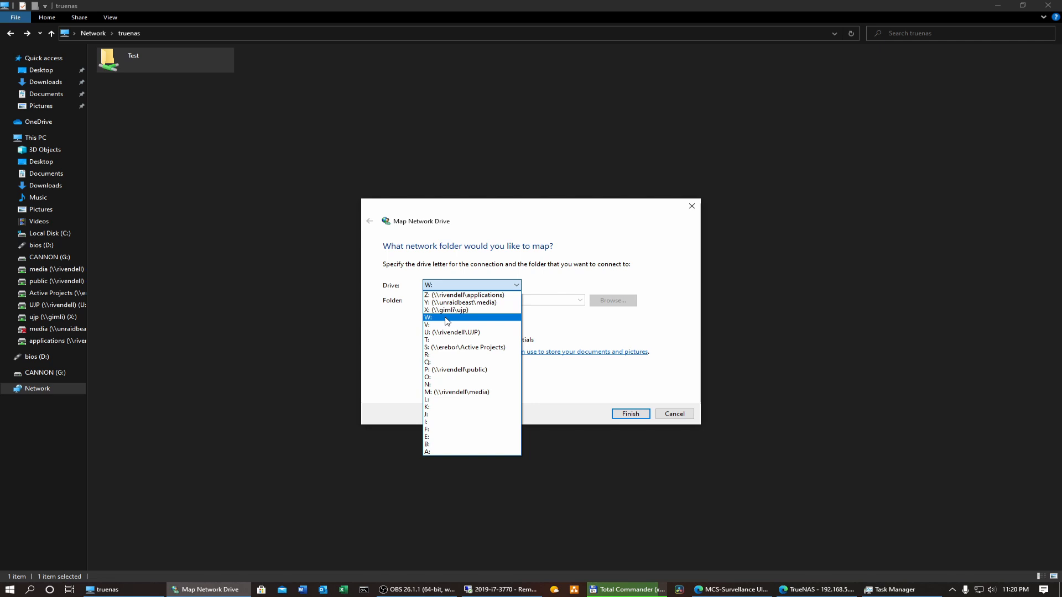
pyautogui.click(441, 340)
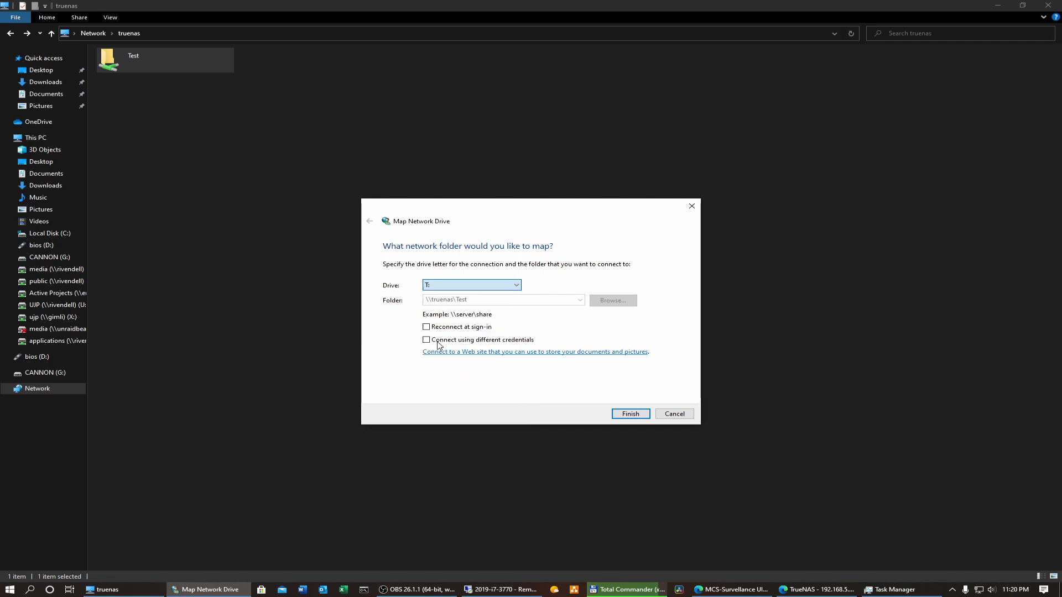
pyautogui.click(630, 414)
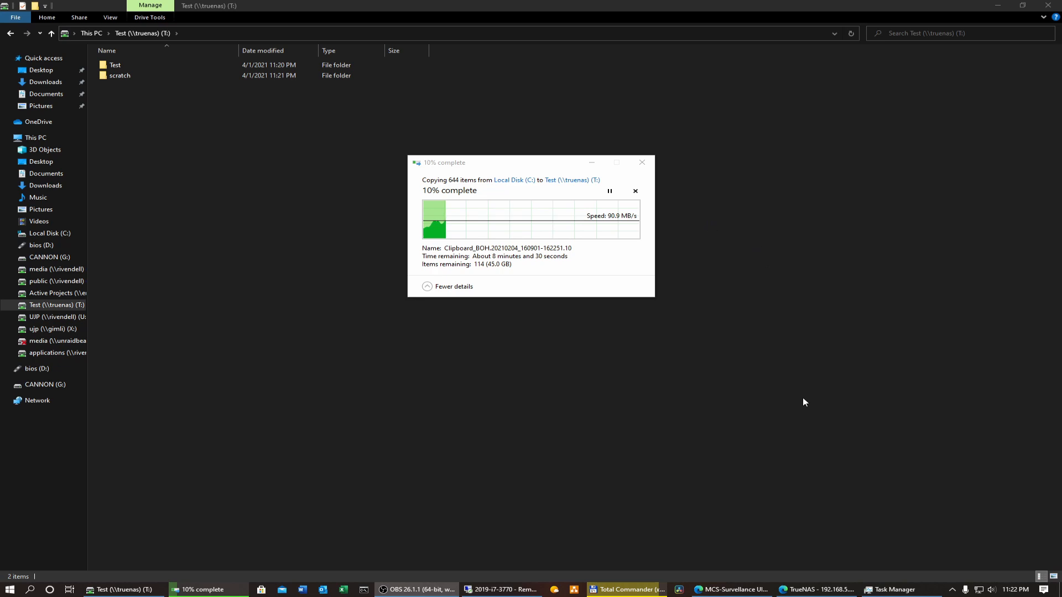
# - Bring the TrueNAS dashboard forward to watch CPU and network load during the copy
pyautogui.click(811, 590)
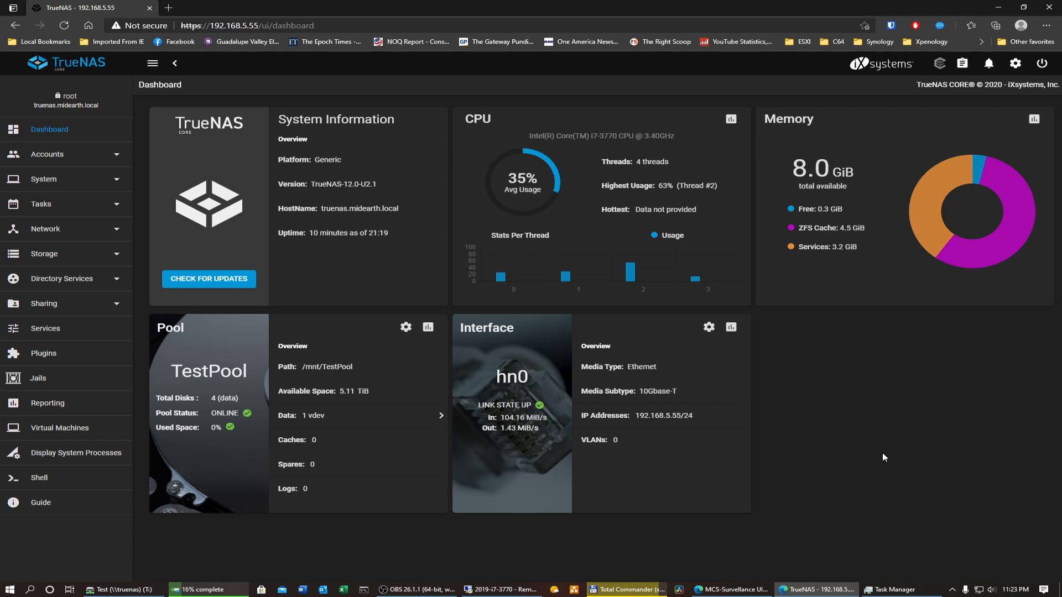
# - Minimize the TrueNAS window to check the copy to drive T:, now at 23%
pyautogui.click(998, 7)
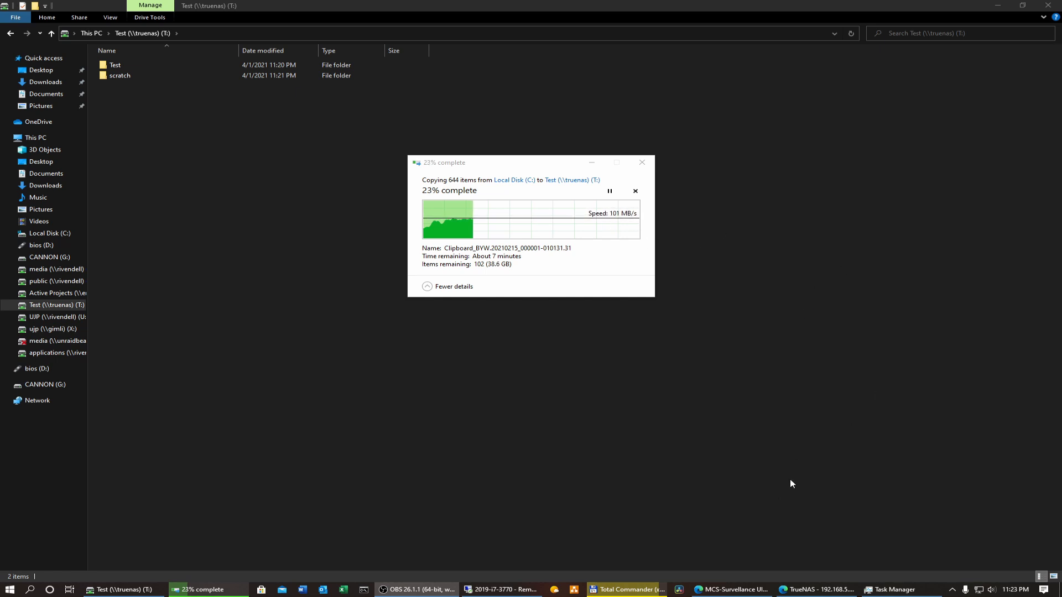
pyautogui.click(502, 590)
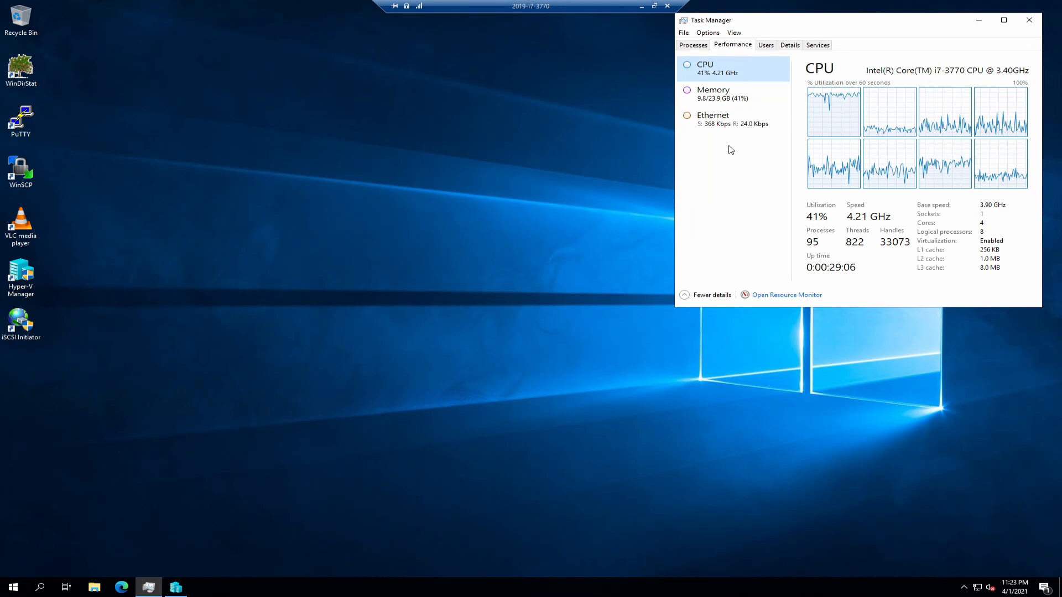
pyautogui.click(722, 130)
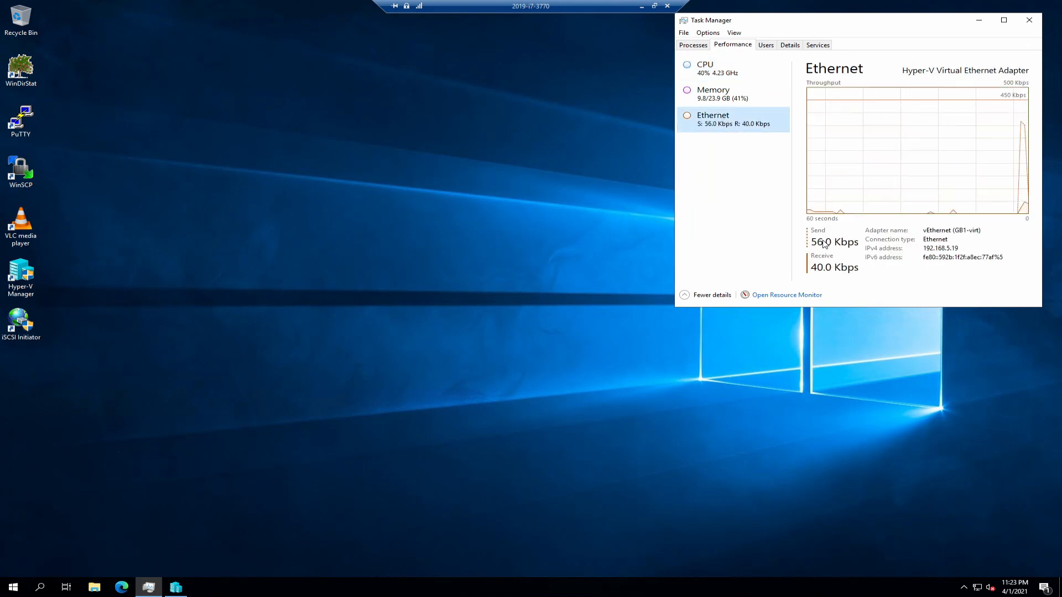
pyautogui.click(94, 588)
pyautogui.click(265, 270)
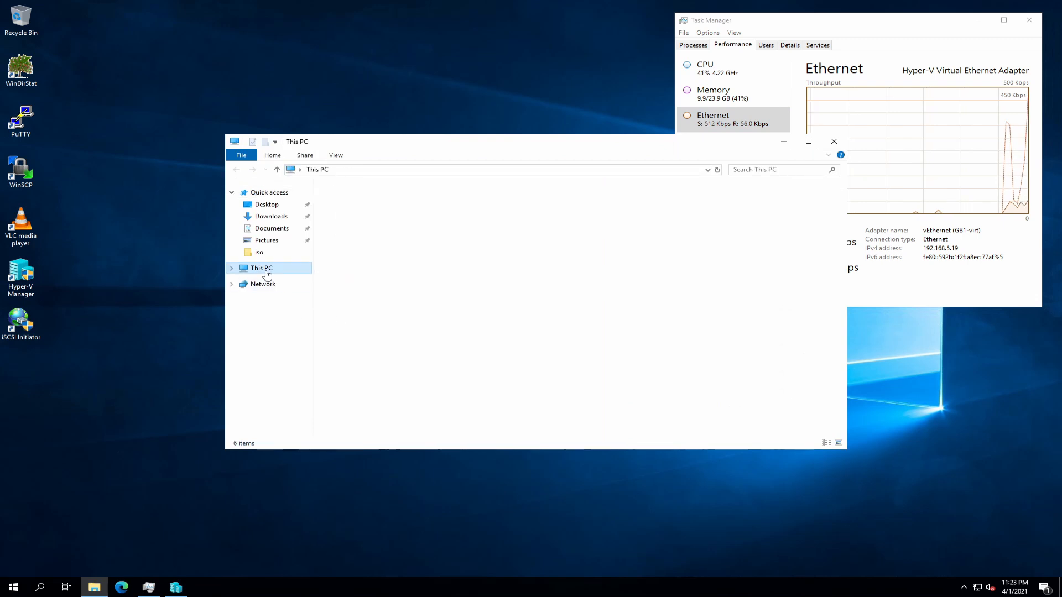
pyautogui.rightClick(266, 272)
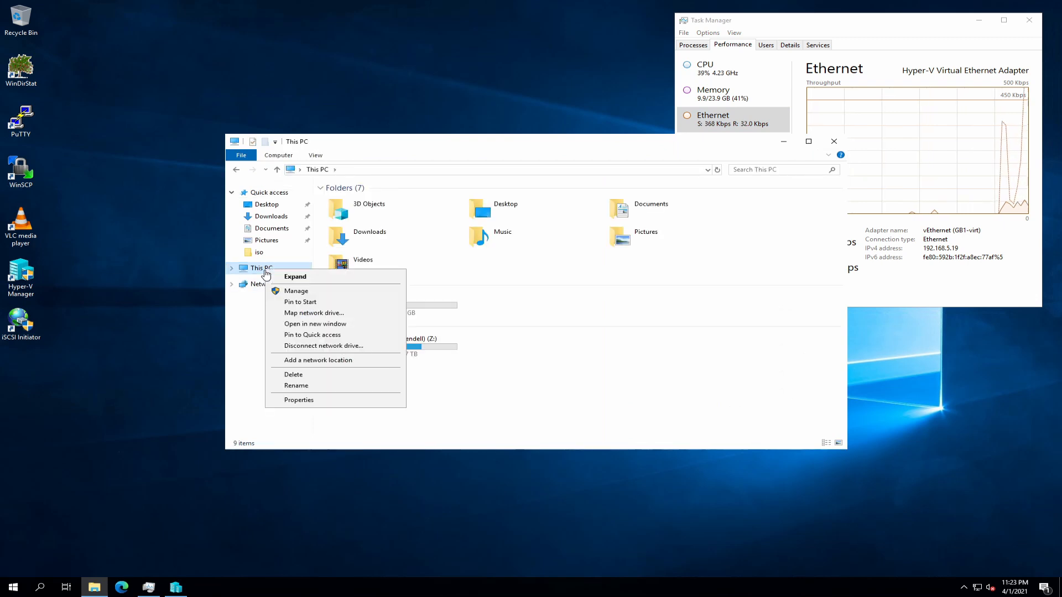
pyautogui.click(302, 401)
pyautogui.click(294, 211)
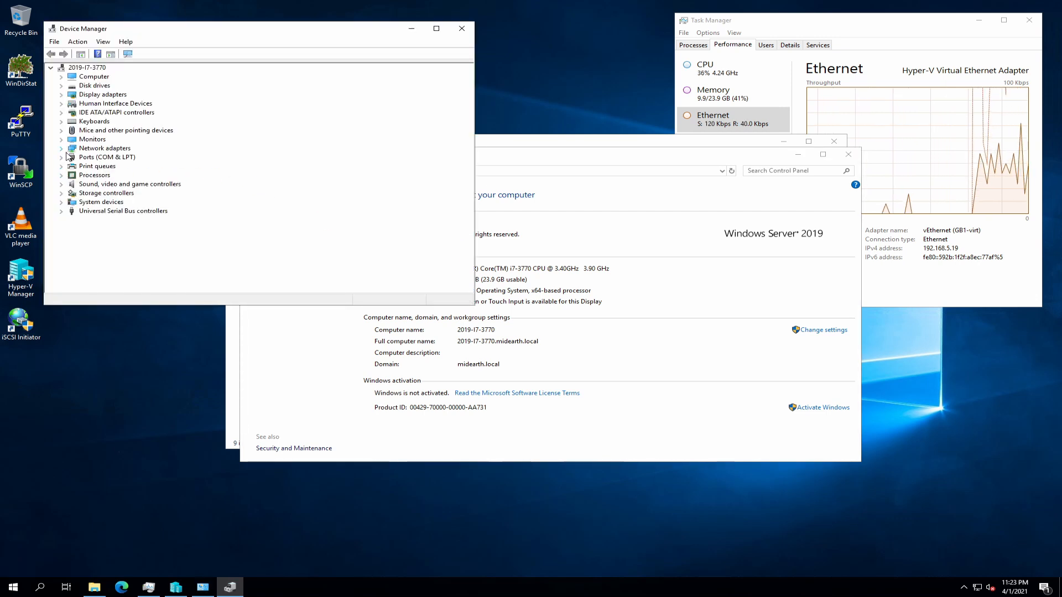
pyautogui.click(62, 148)
pyautogui.click(125, 166)
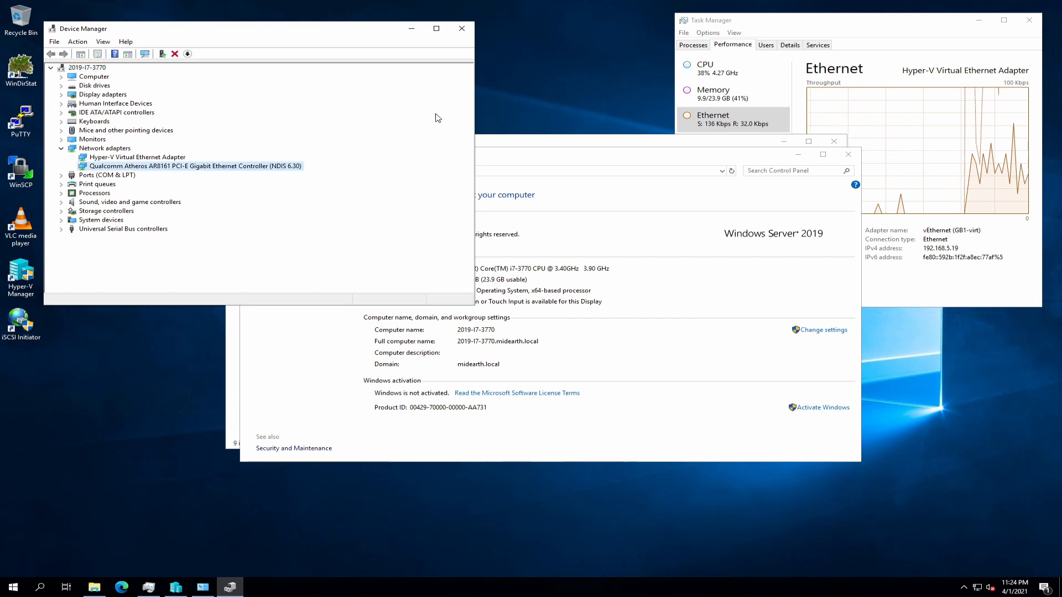
pyautogui.click(461, 28)
pyautogui.click(848, 156)
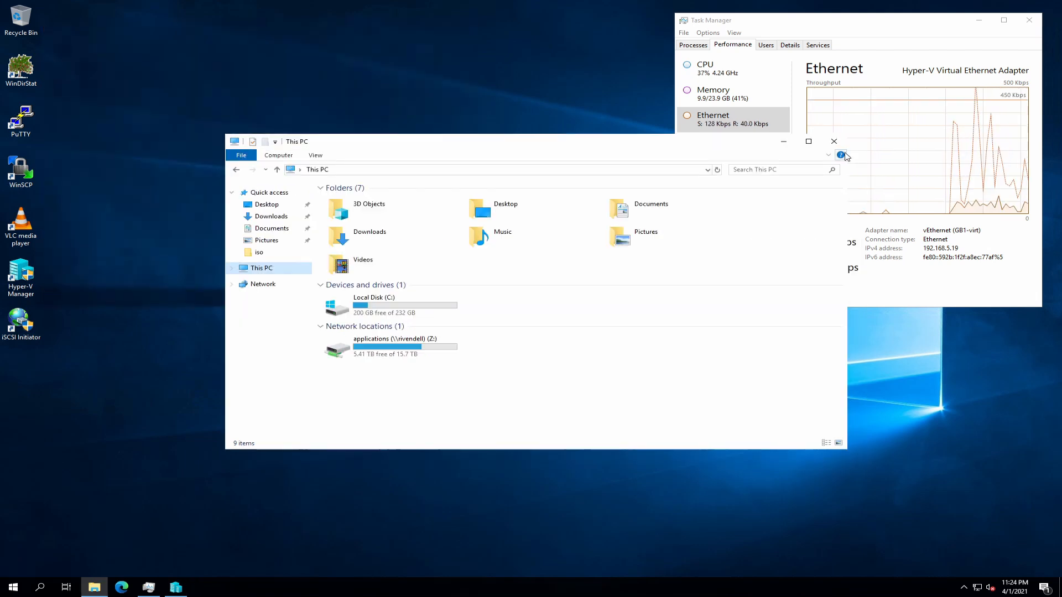
pyautogui.click(834, 142)
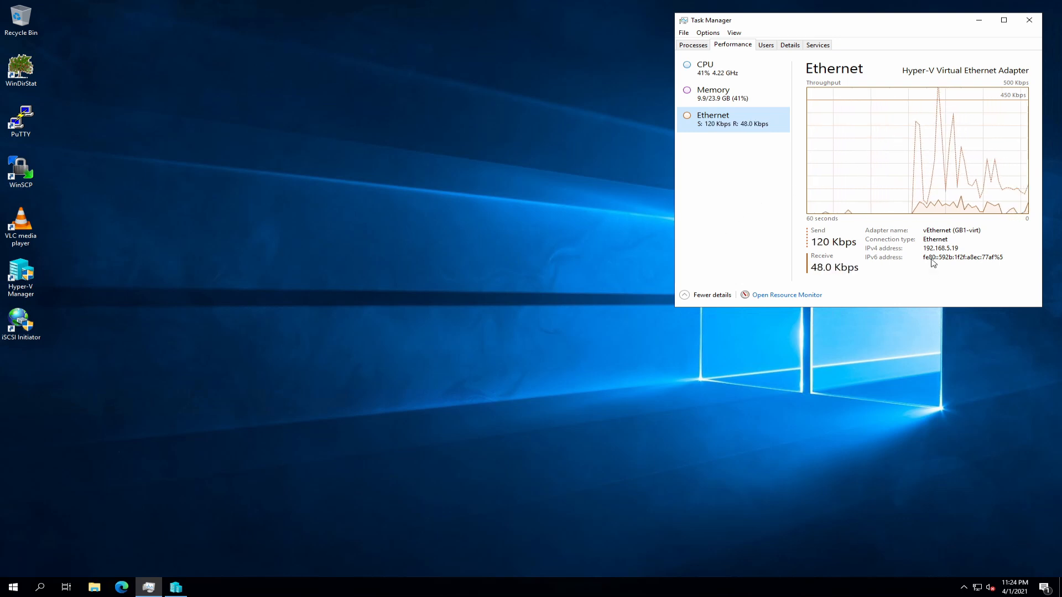
pyautogui.click(711, 69)
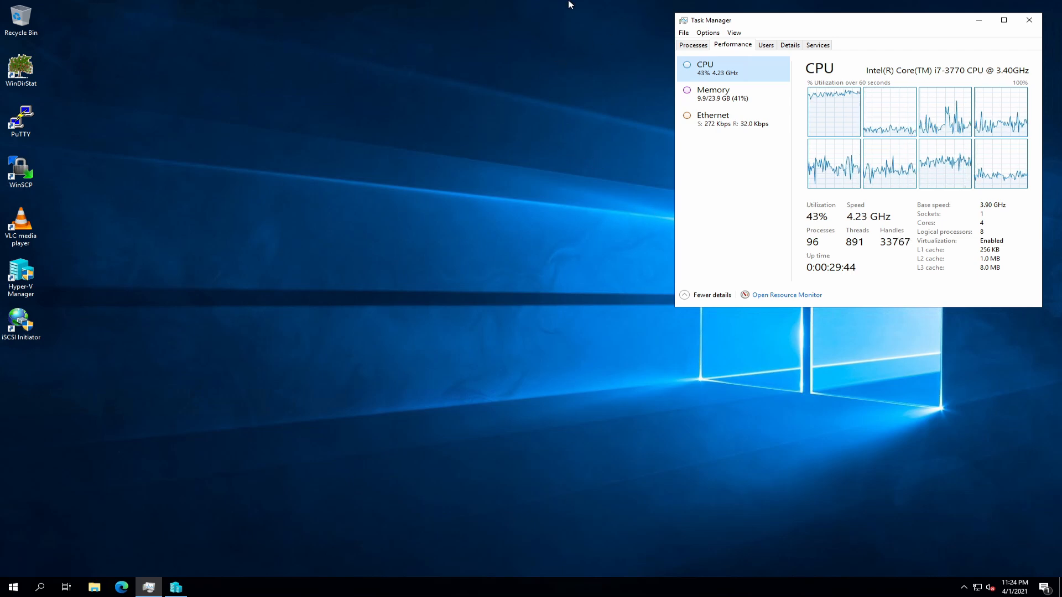
pyautogui.moveTo(585, 6)
pyautogui.click(645, 8)
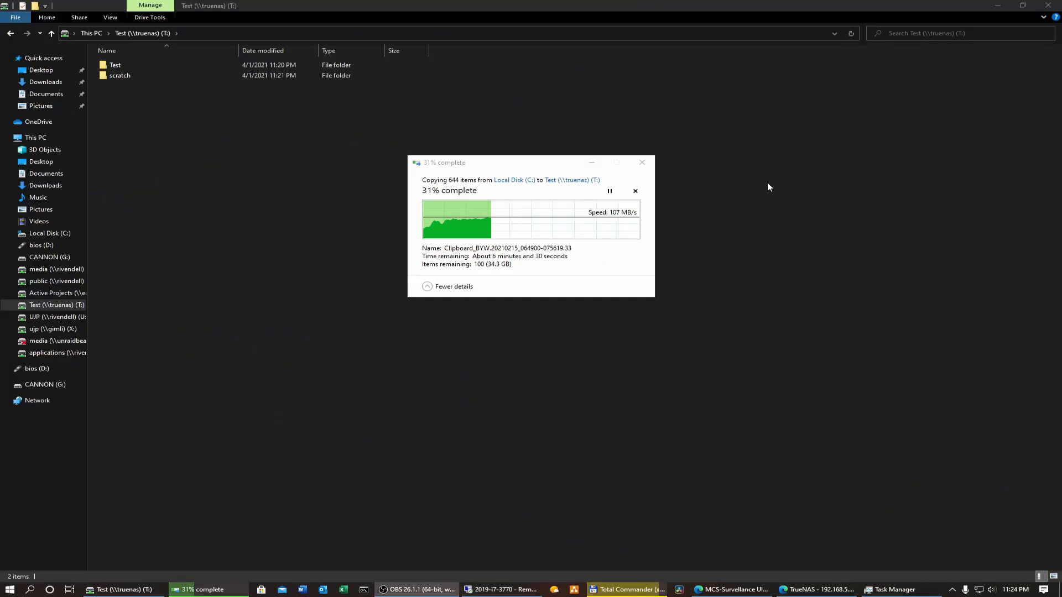